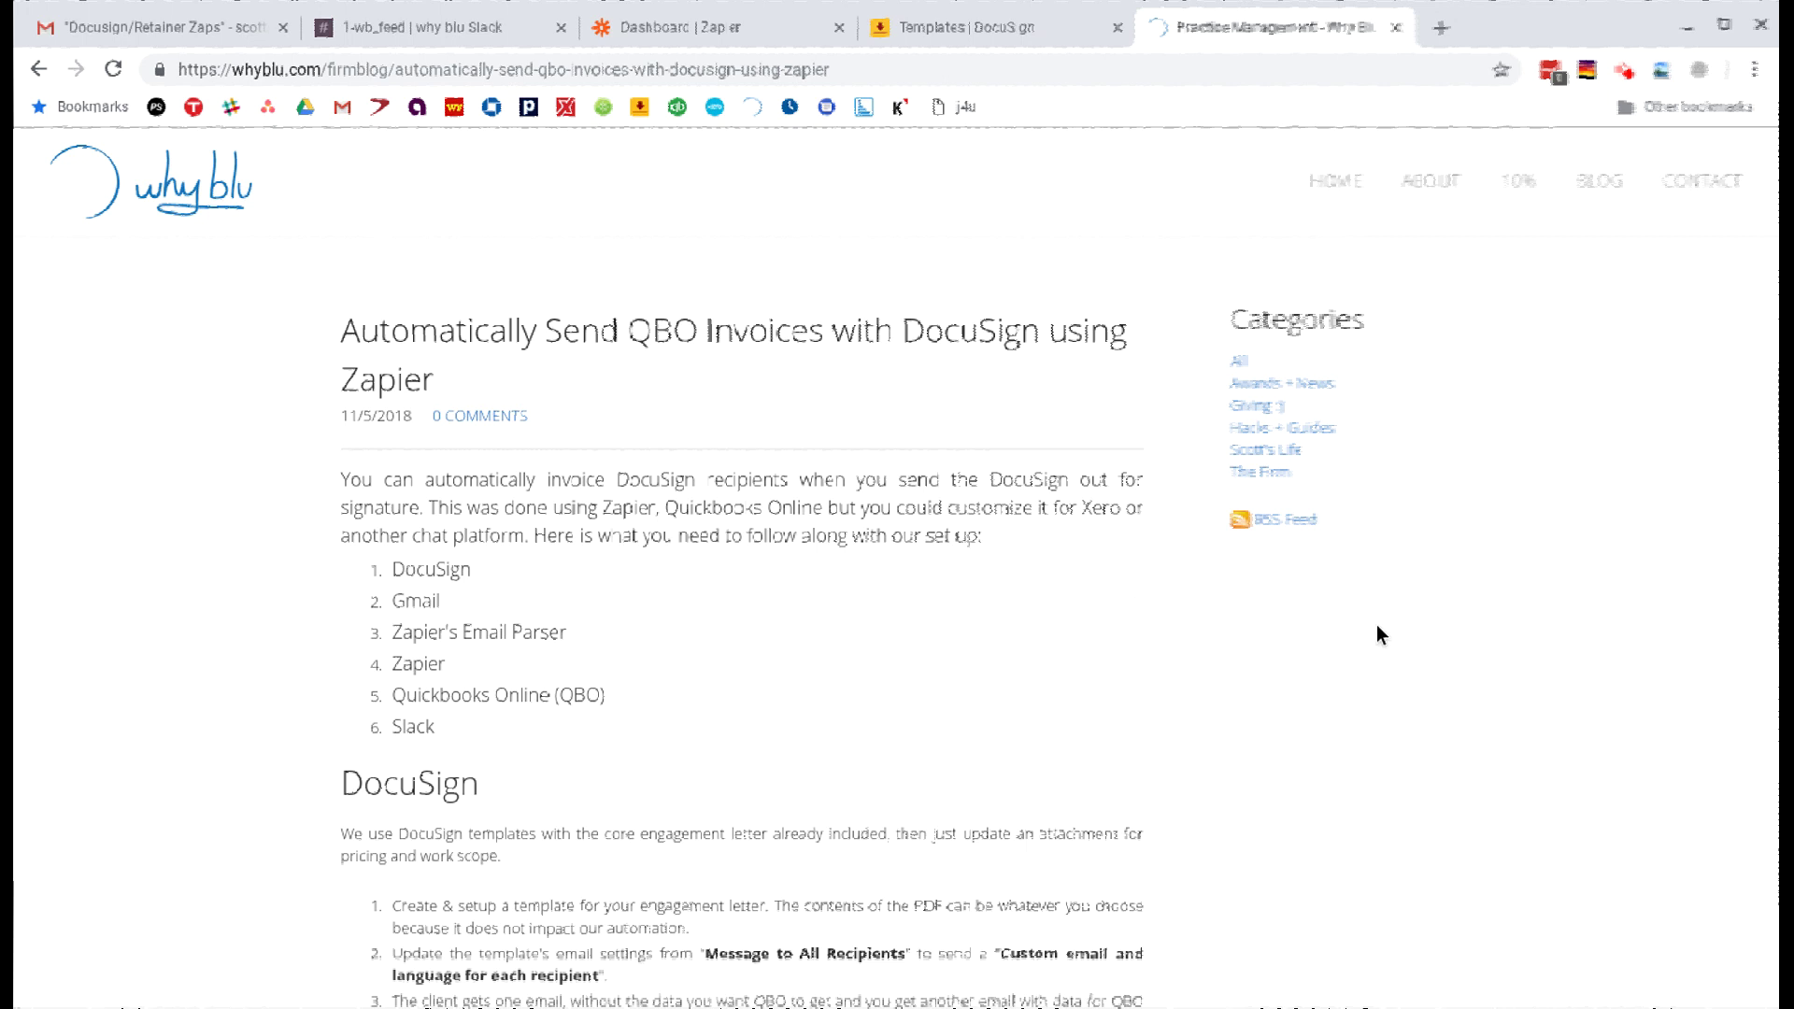
# Scroll the post to the DocuSign section's three setup steps and sample internal and client messages
pyautogui.scroll(-1, 1376, 626)
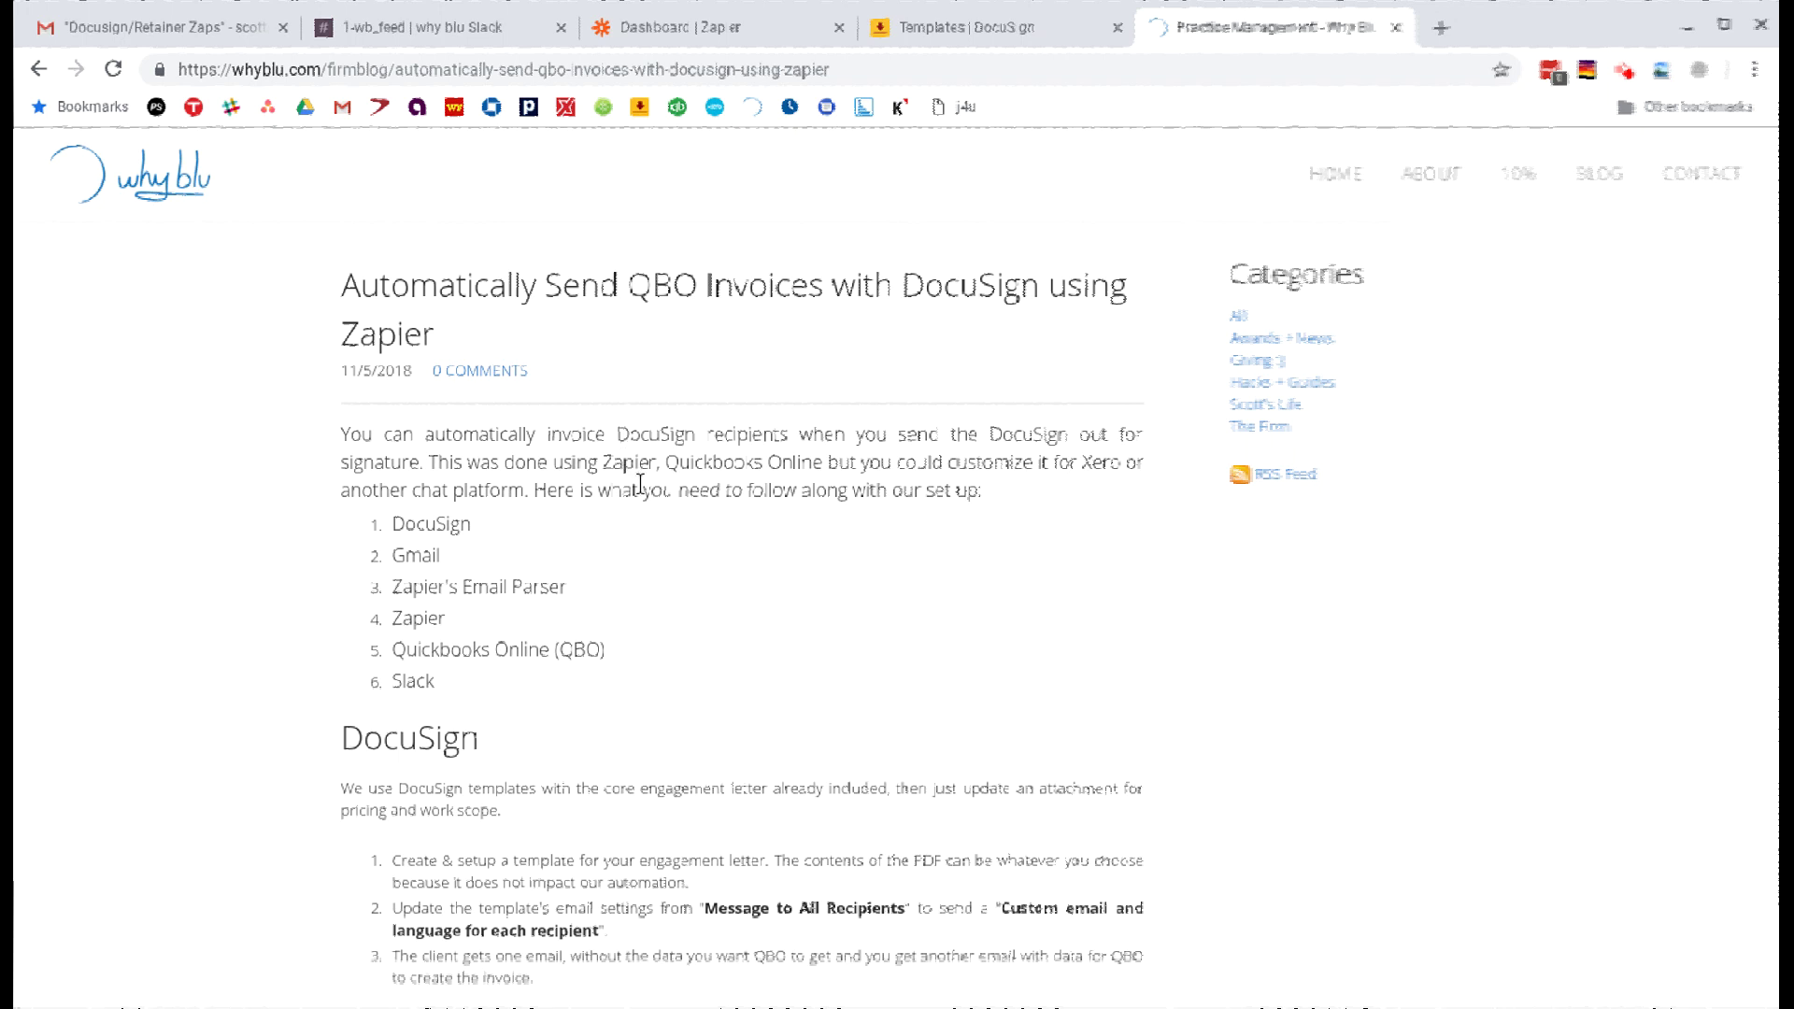
pyautogui.scroll(-1, 645, 467)
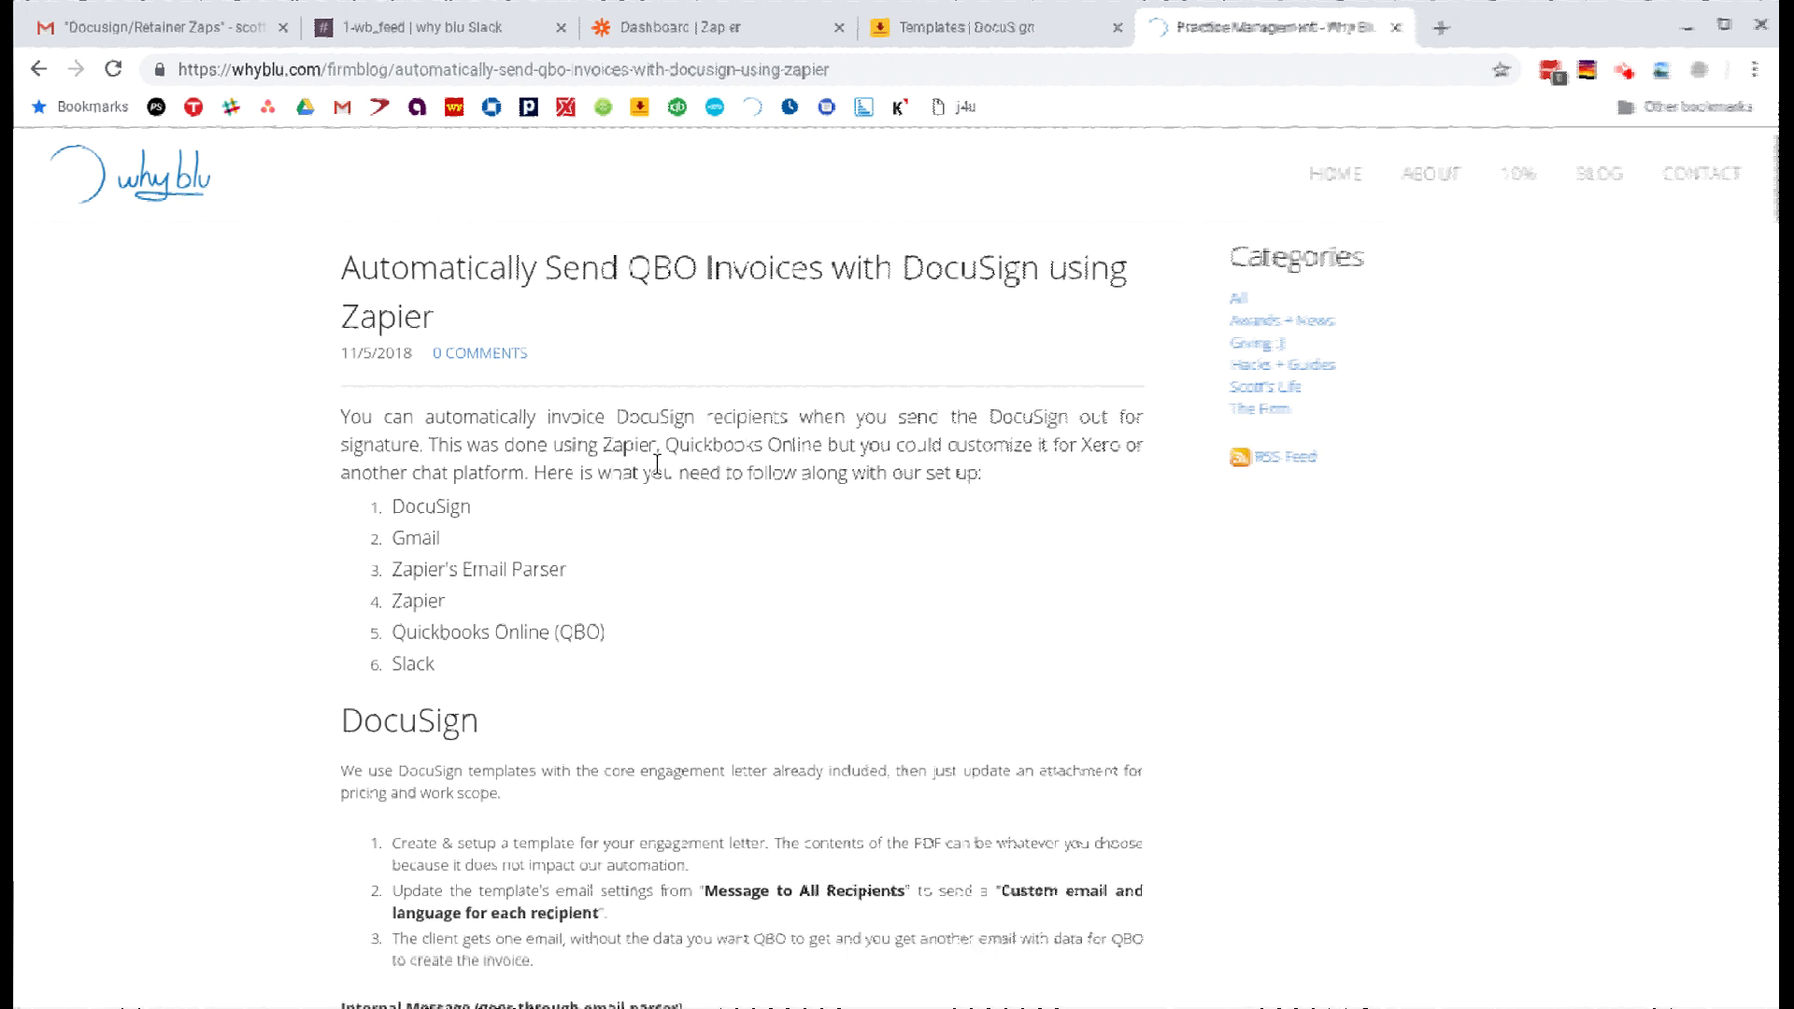
pyautogui.scroll(-1, 657, 464)
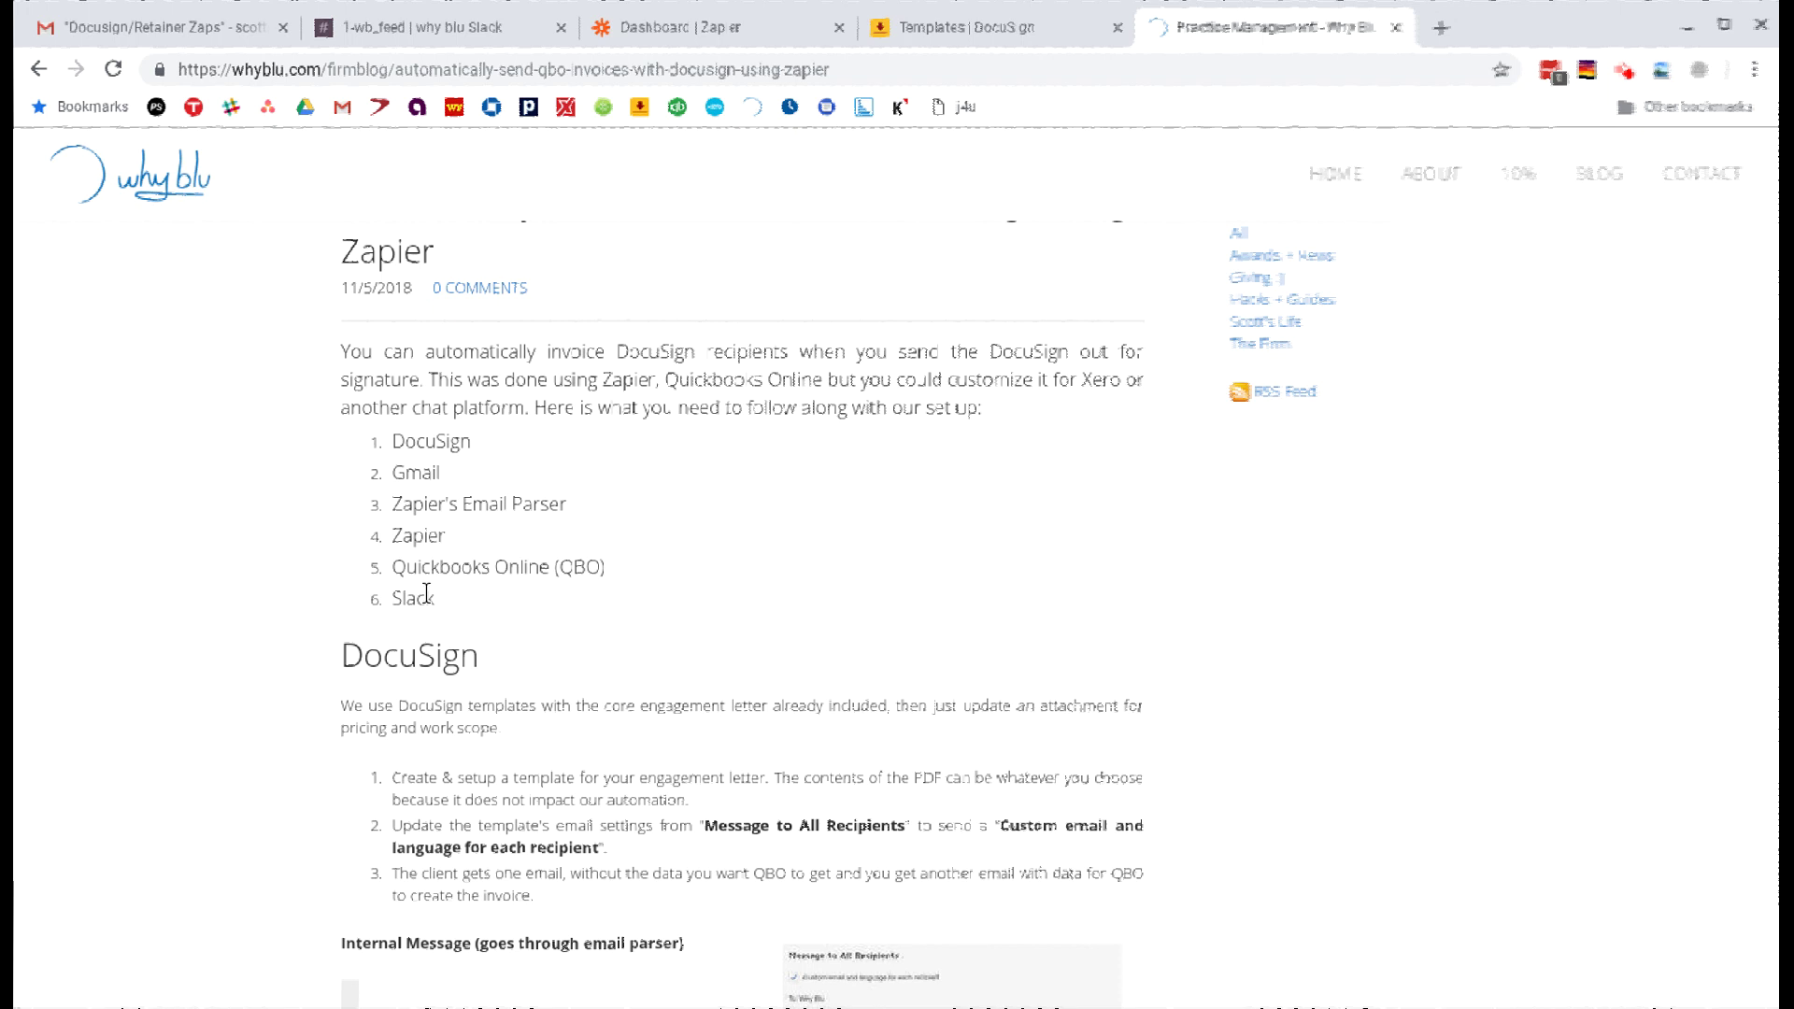
pyautogui.scroll(-1, 1381, 663)
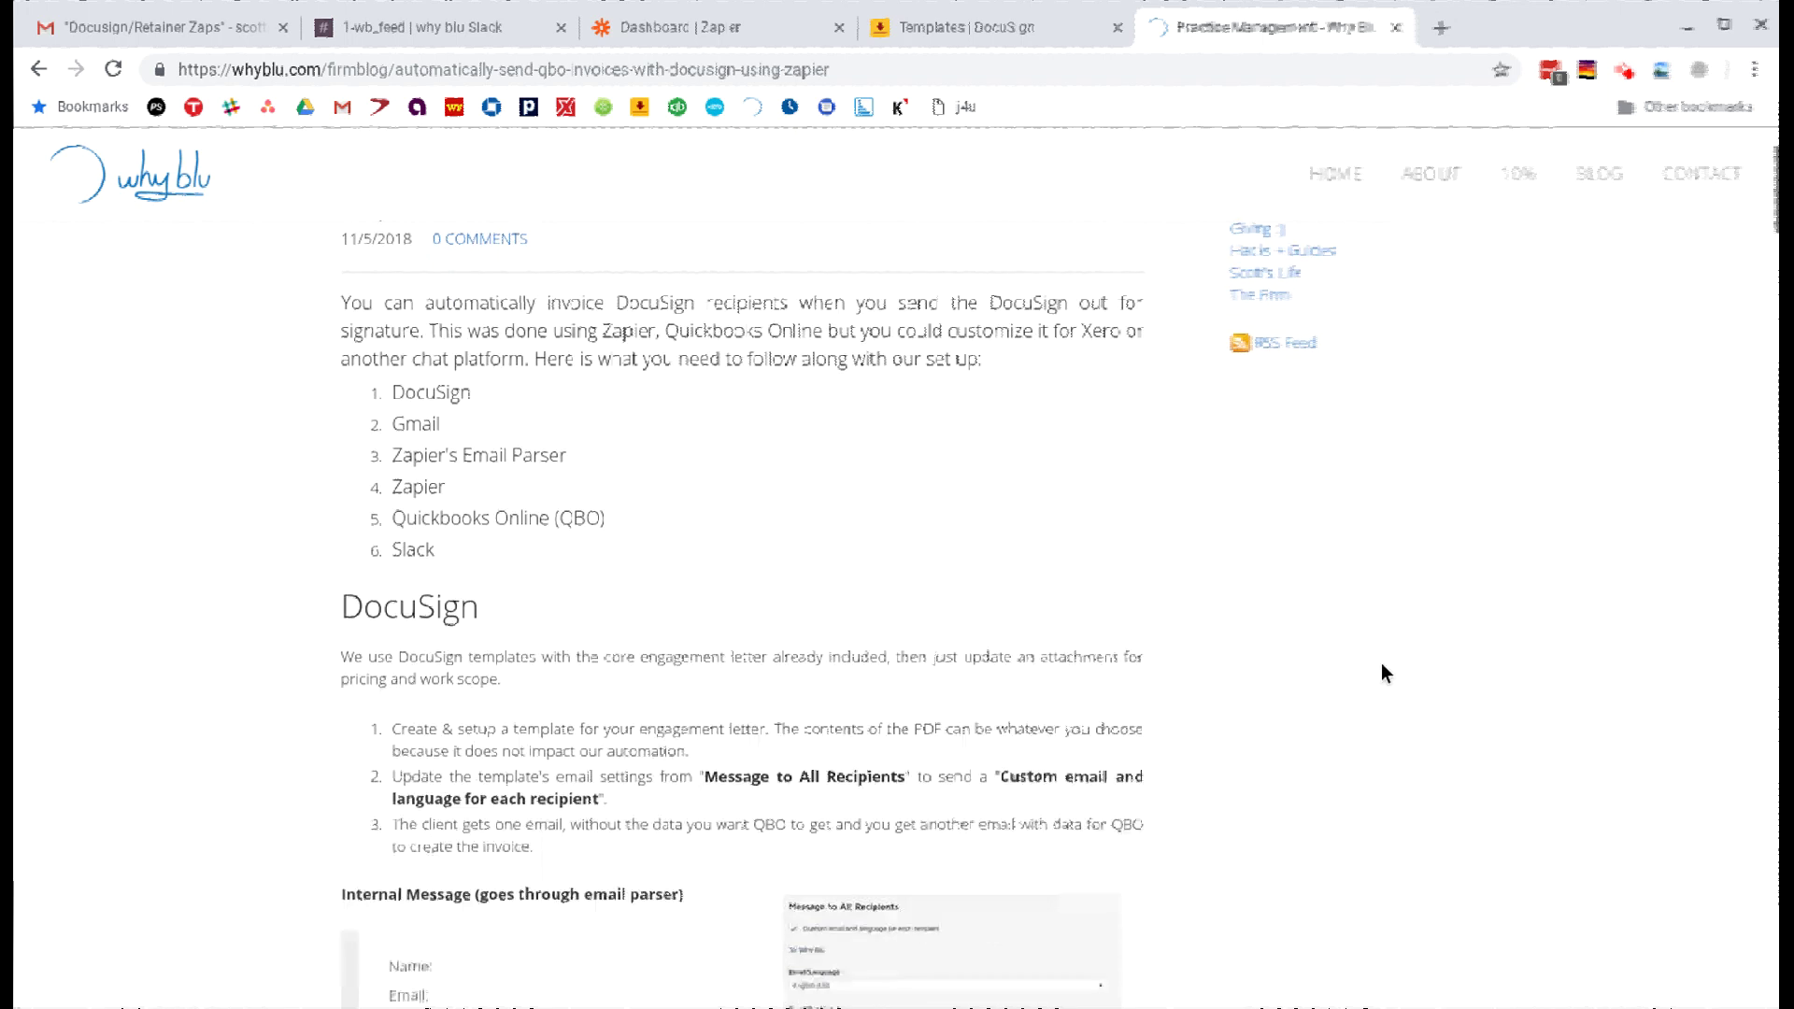
pyautogui.scroll(-4, 1370, 663)
pyautogui.scroll(1, 1340, 644)
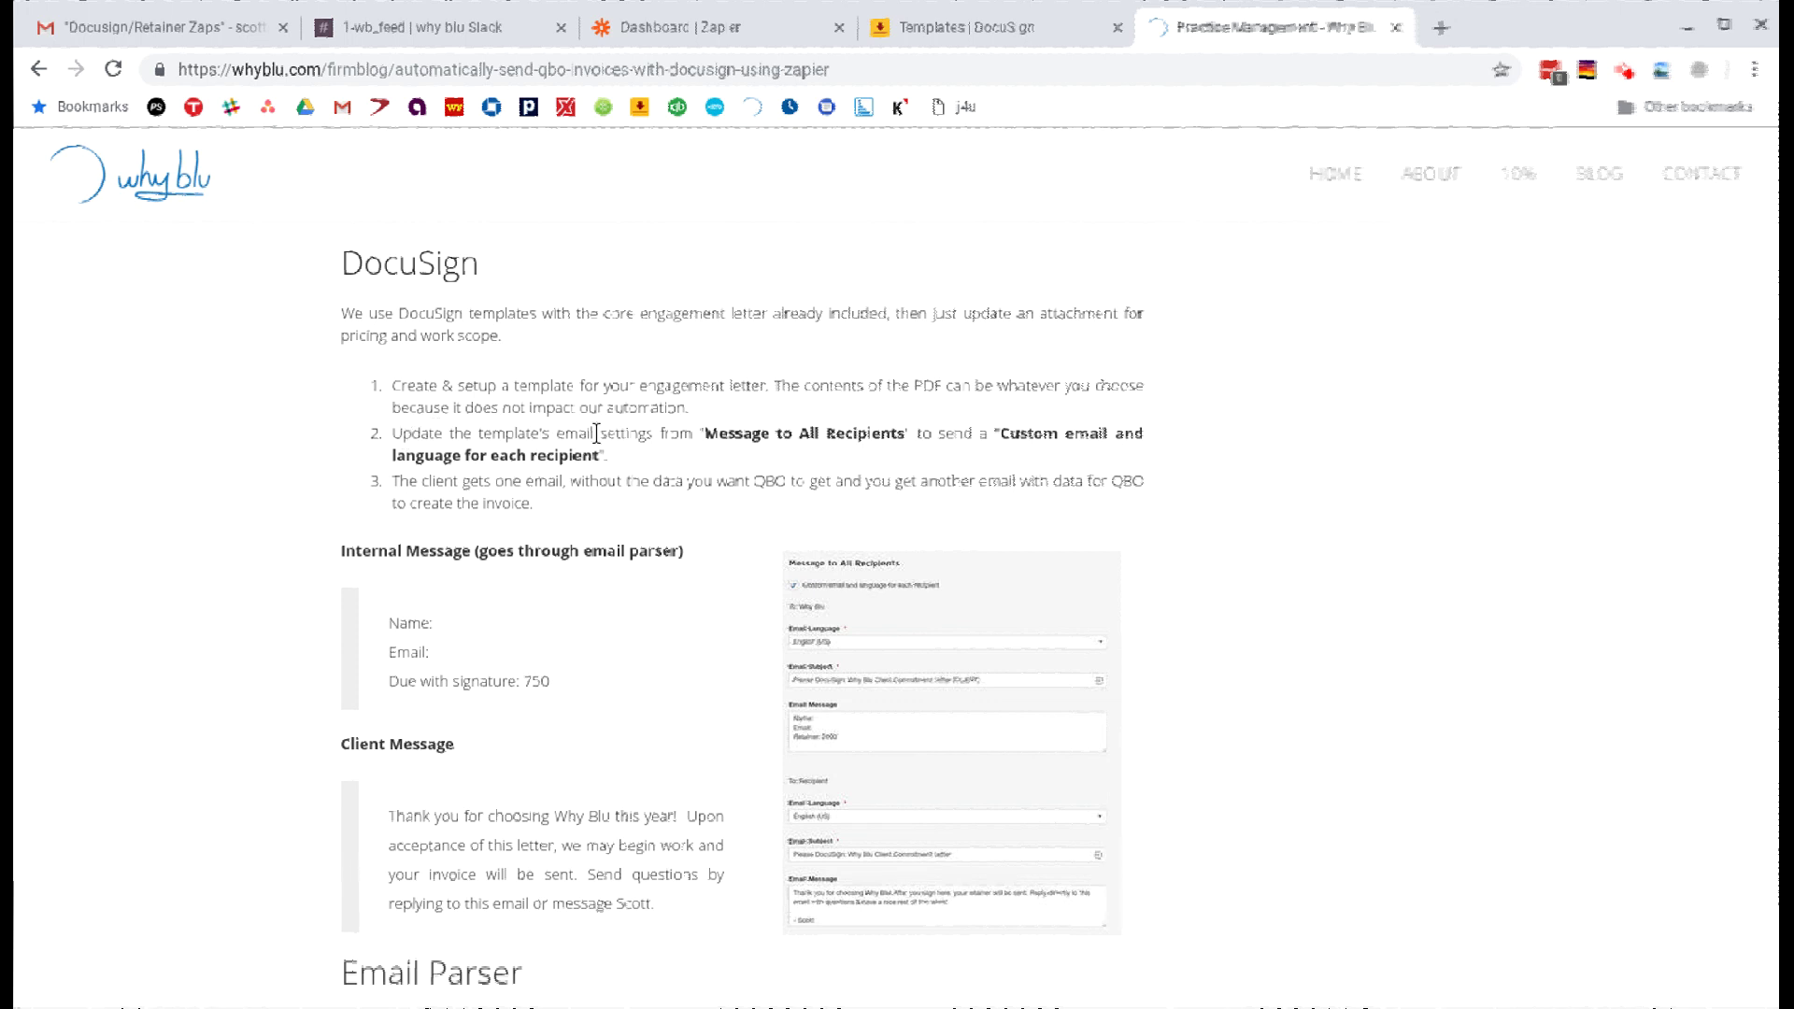
pyautogui.moveTo(707, 433); pyautogui.dragTo(1109, 432)
pyautogui.click(911, 441)
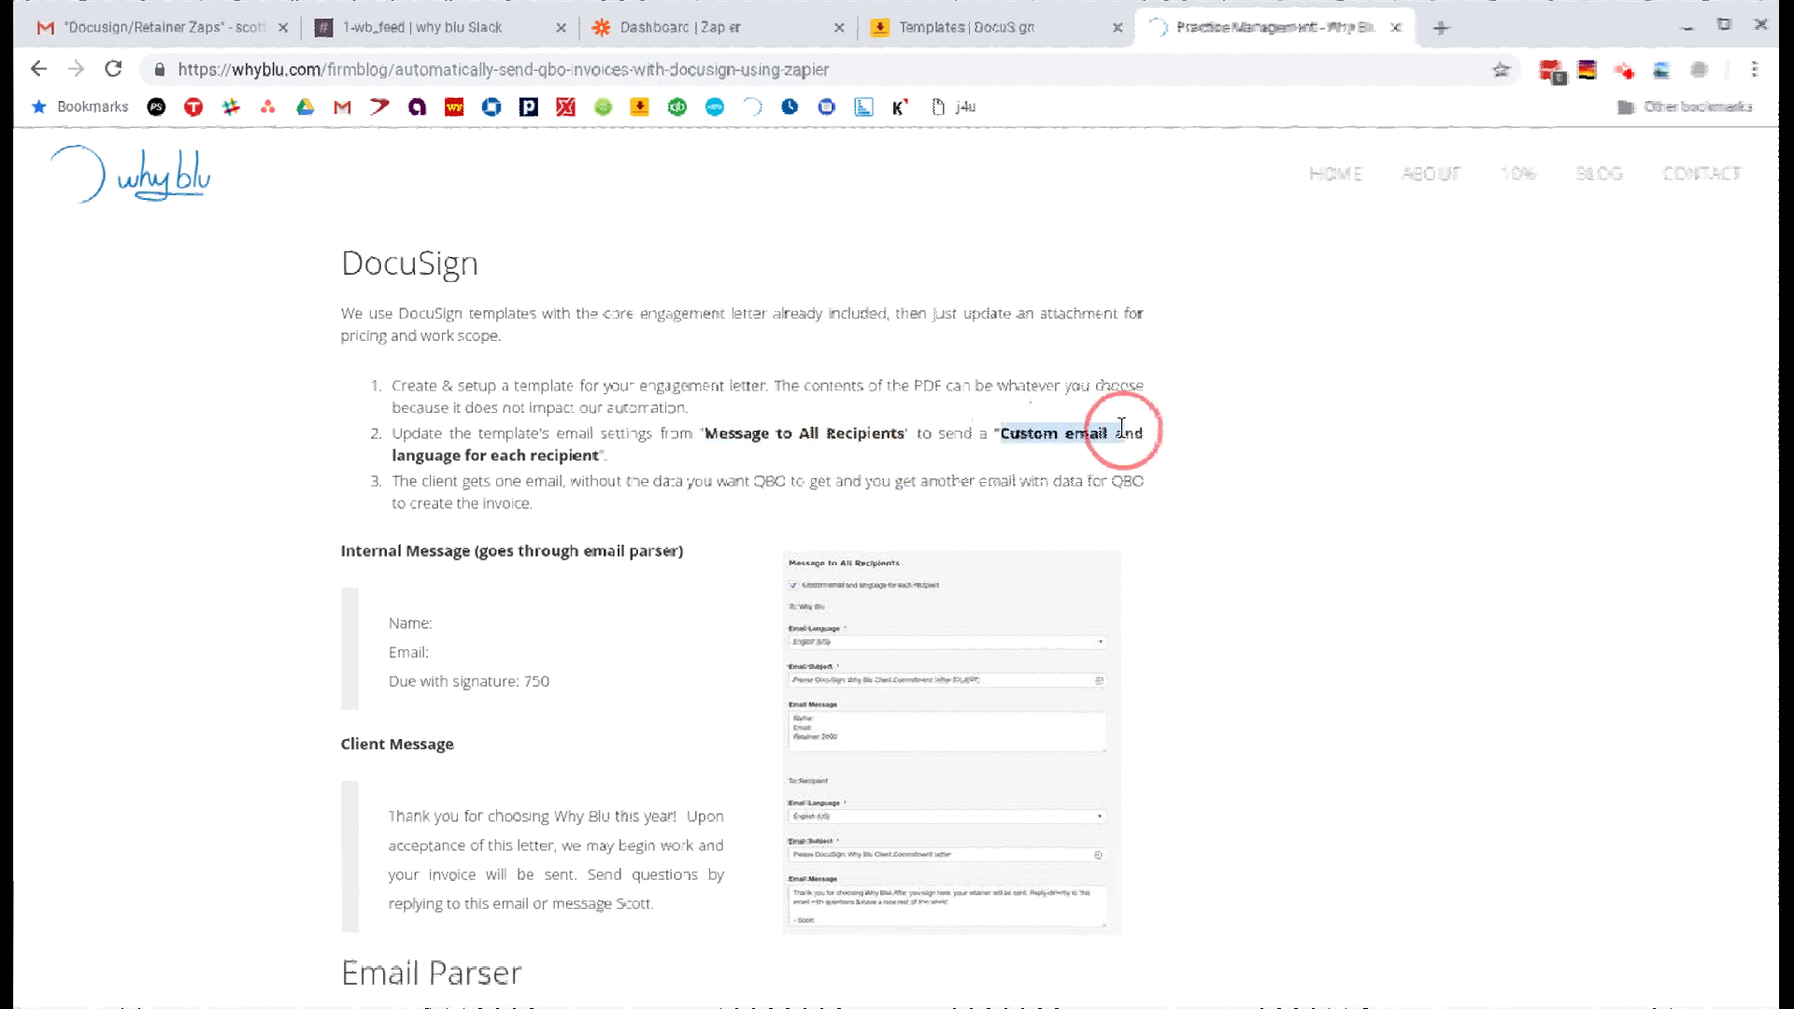
pyautogui.click(1168, 435)
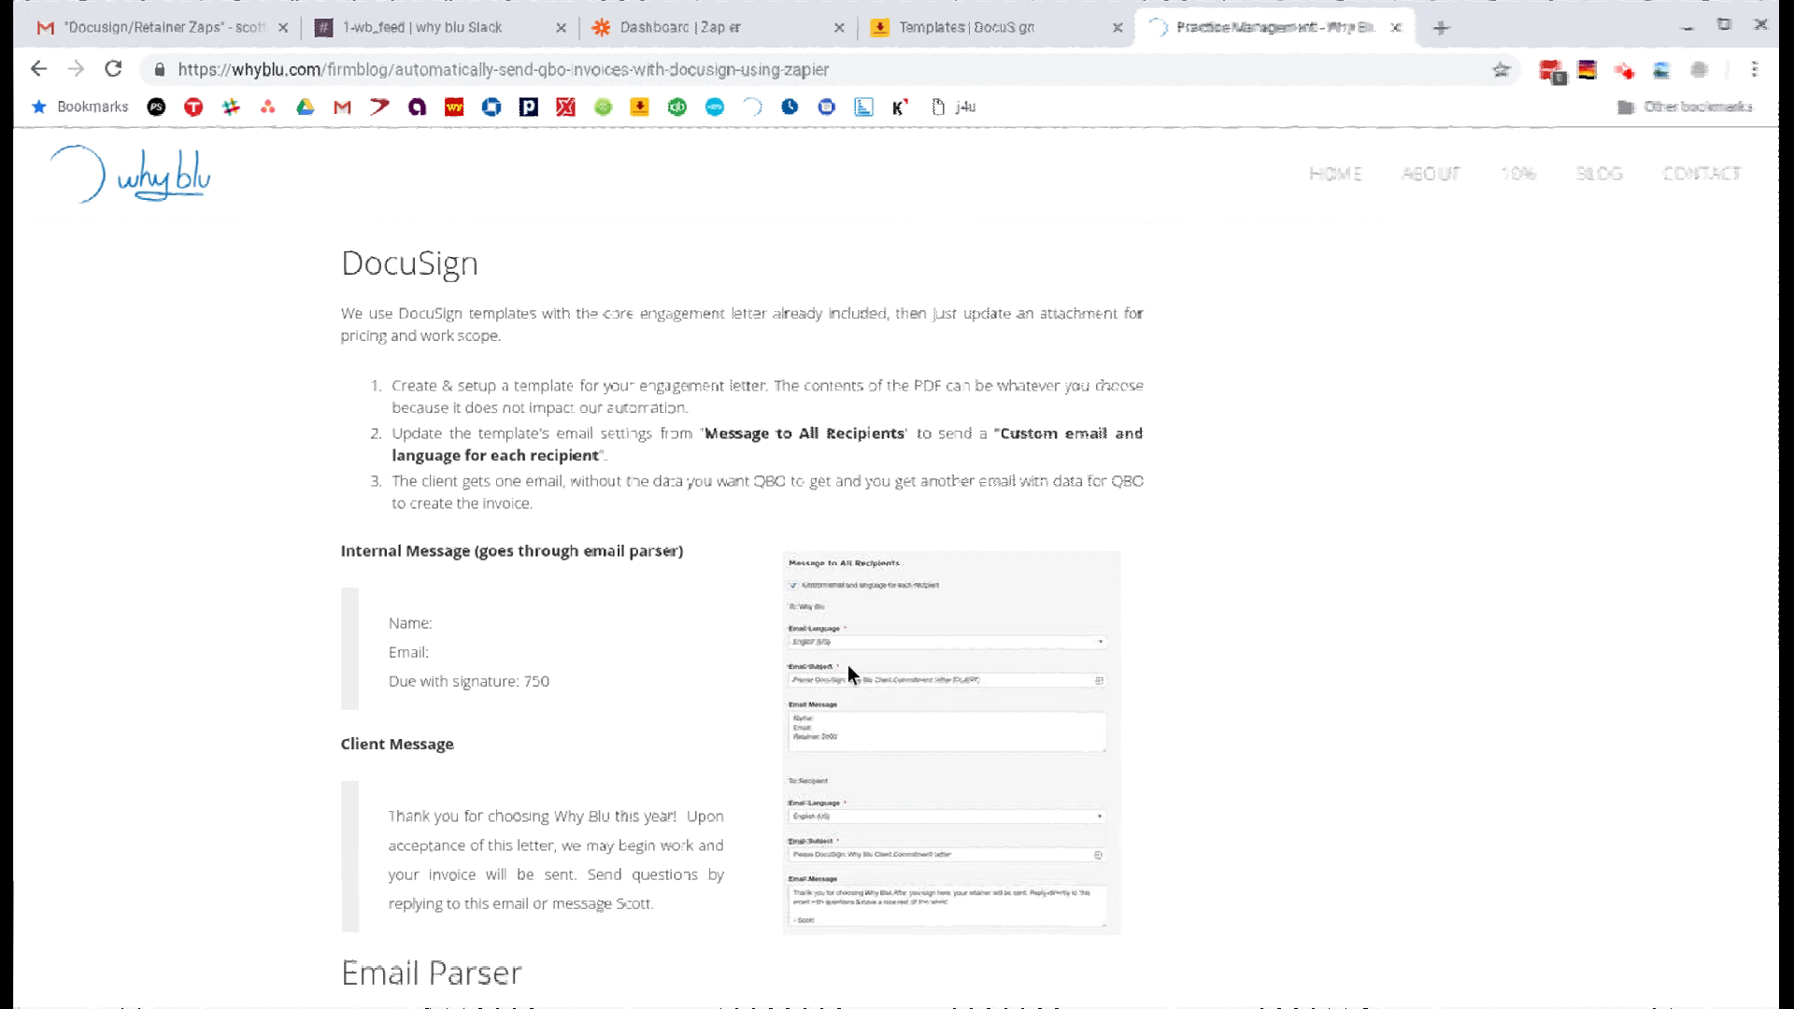
# On the DocuSign templates list, use the Client Commitment Agreement (2018 taxes) == ZAPIER template
pyautogui.click(951, 18)
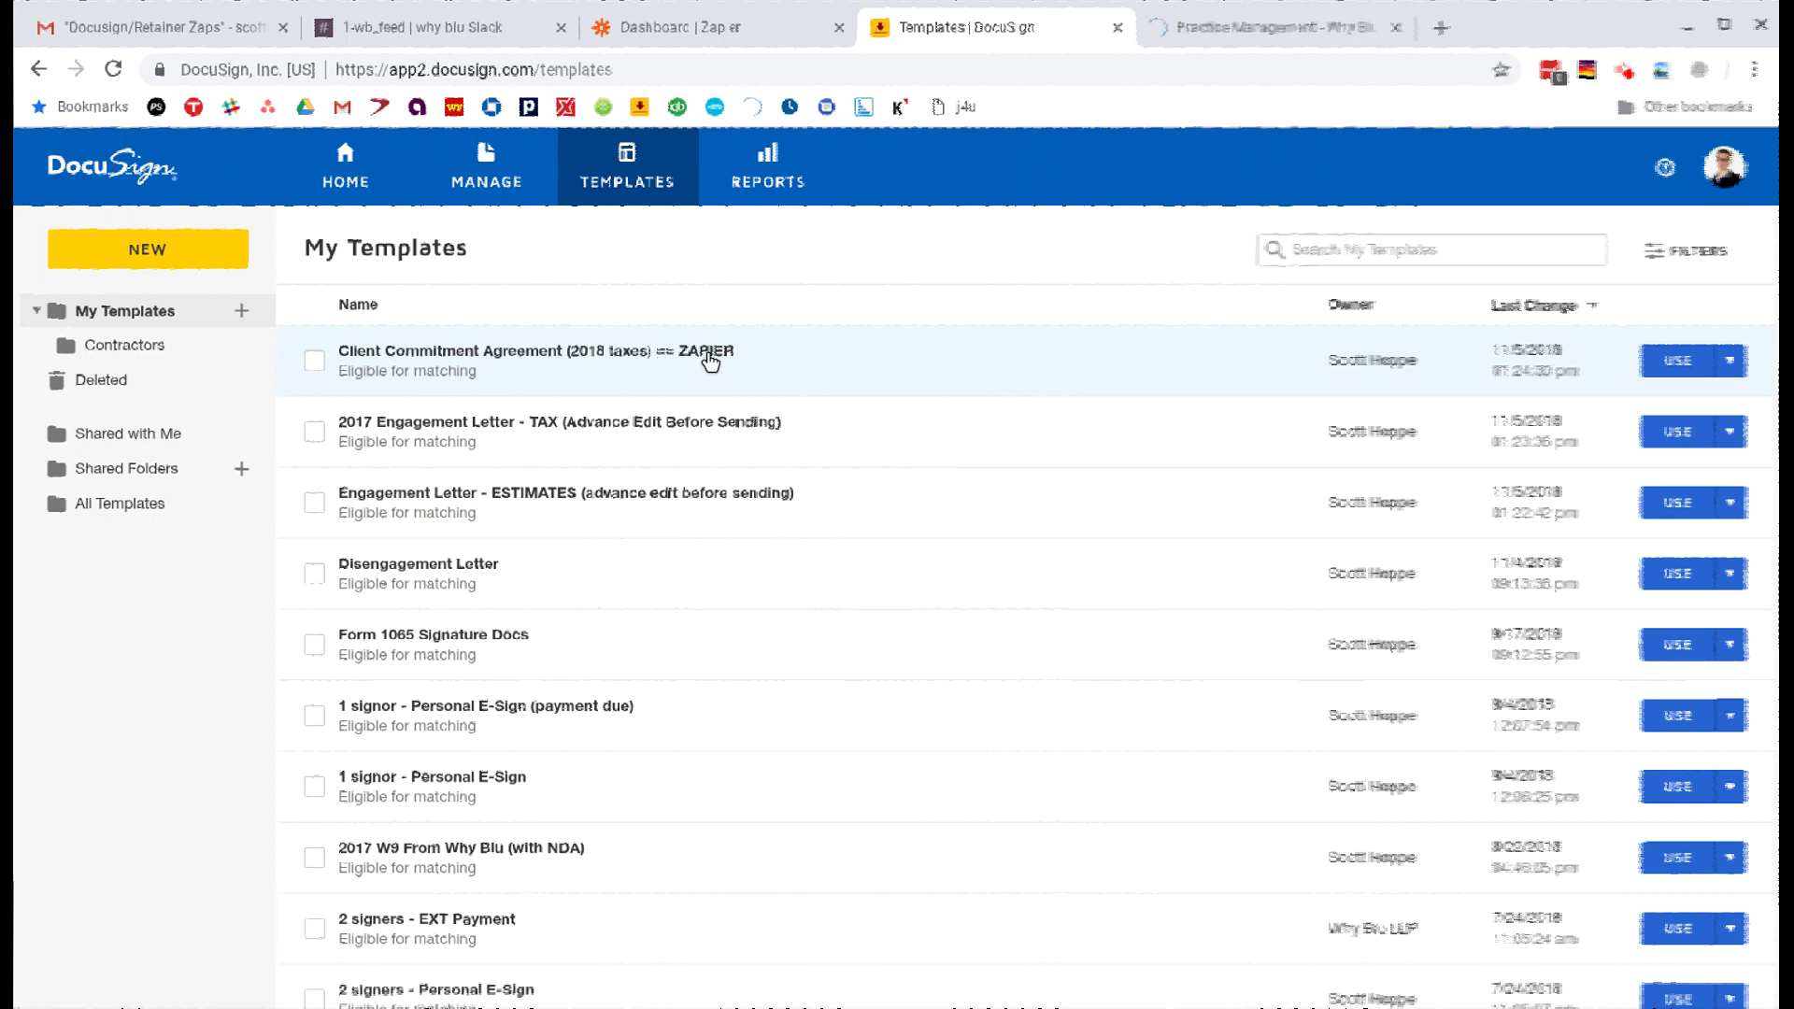
pyautogui.click(1678, 360)
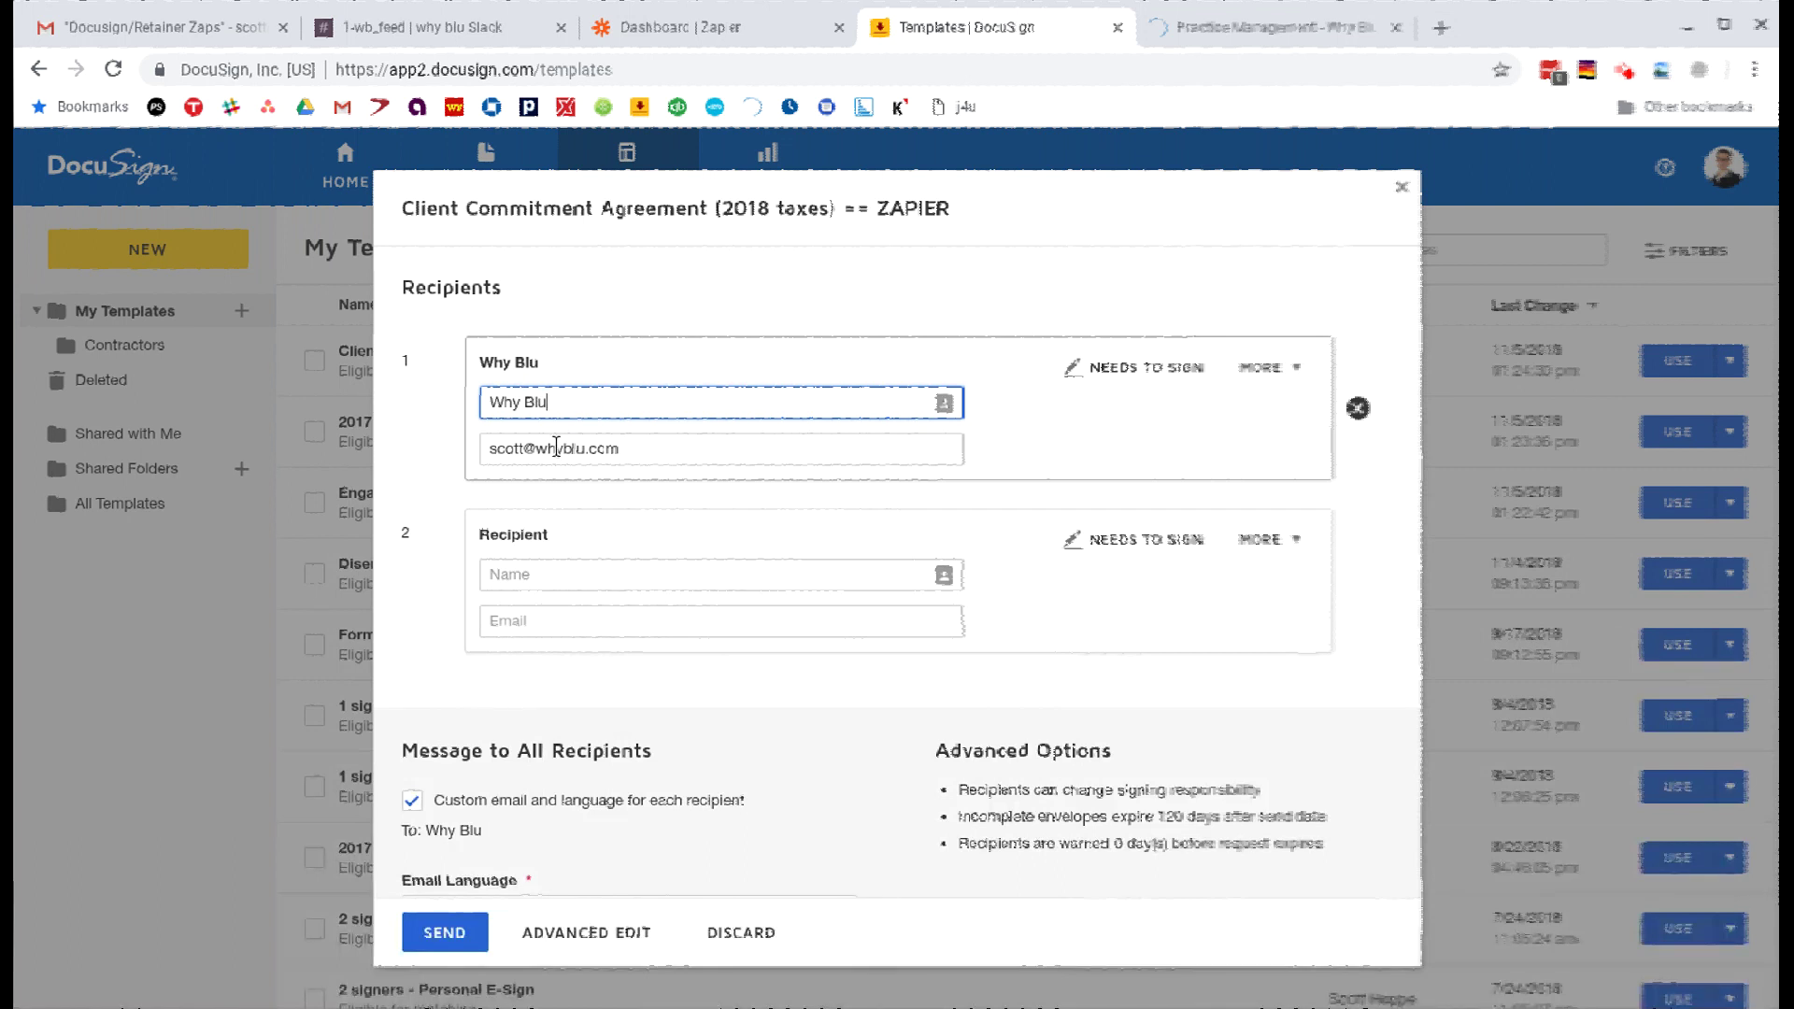
# Fill Recipient 2 with the suggested saved contact
pyautogui.click(577, 570)
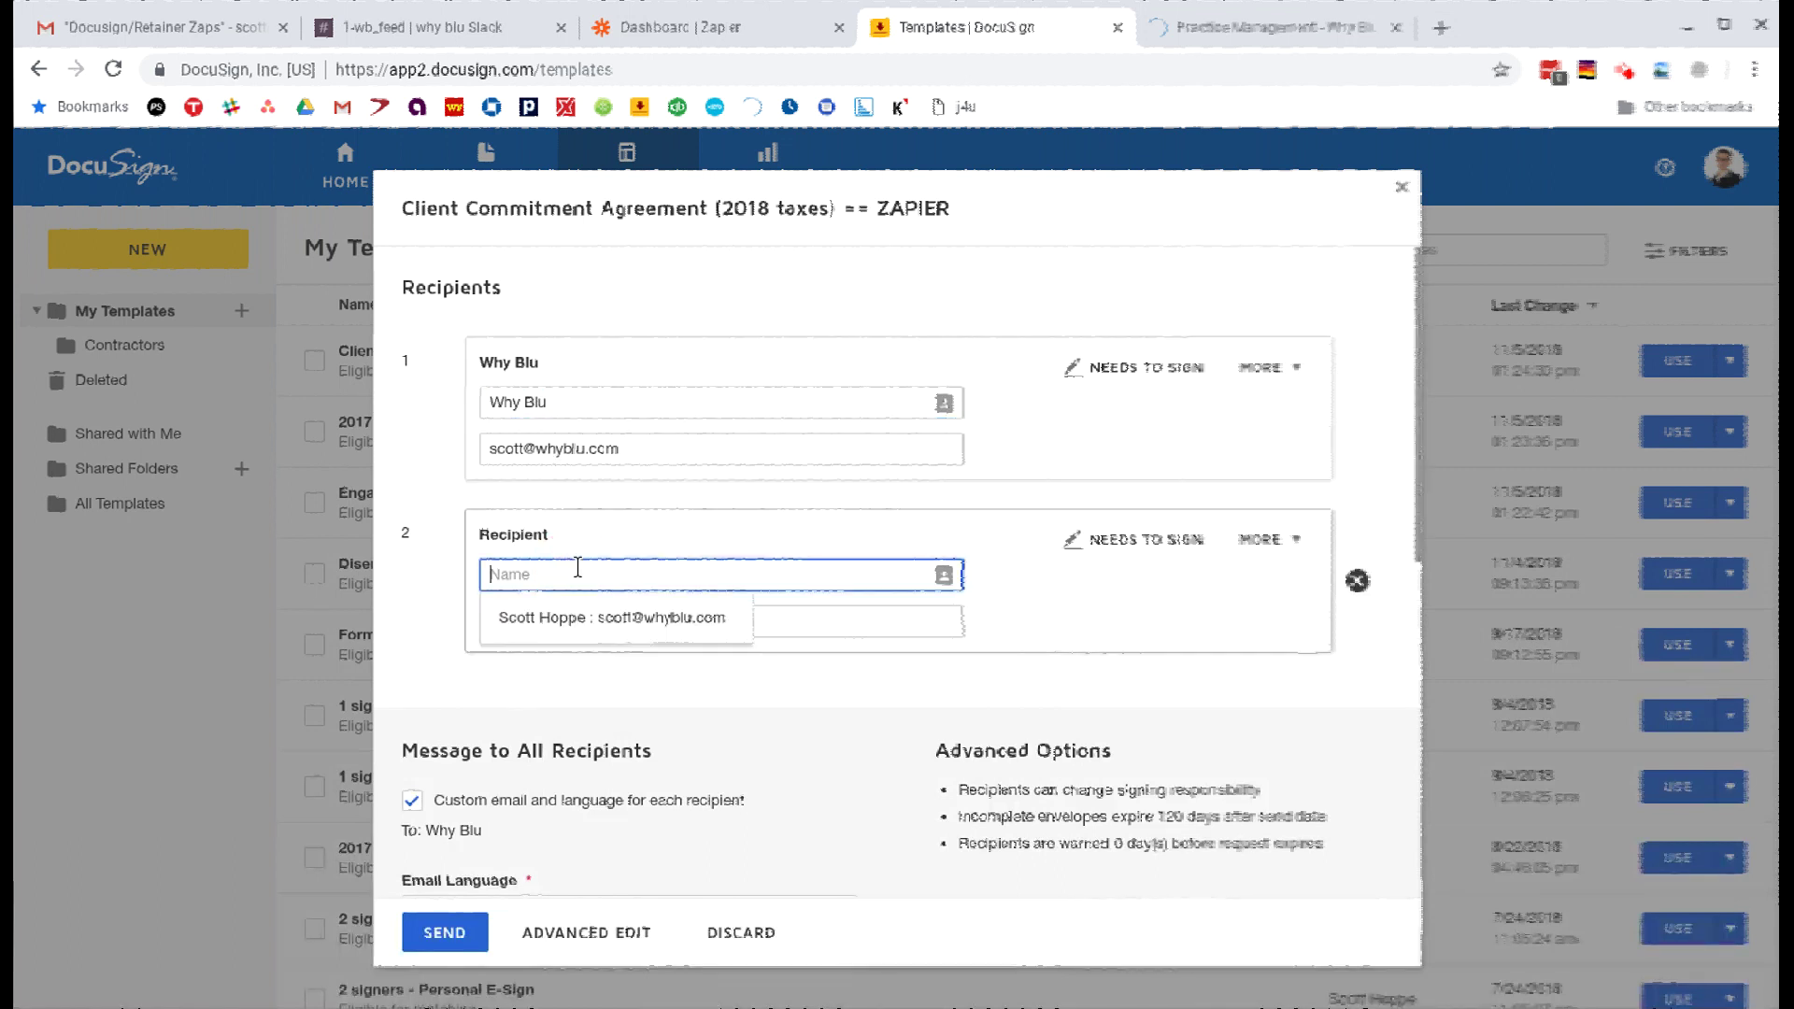
pyautogui.click(598, 617)
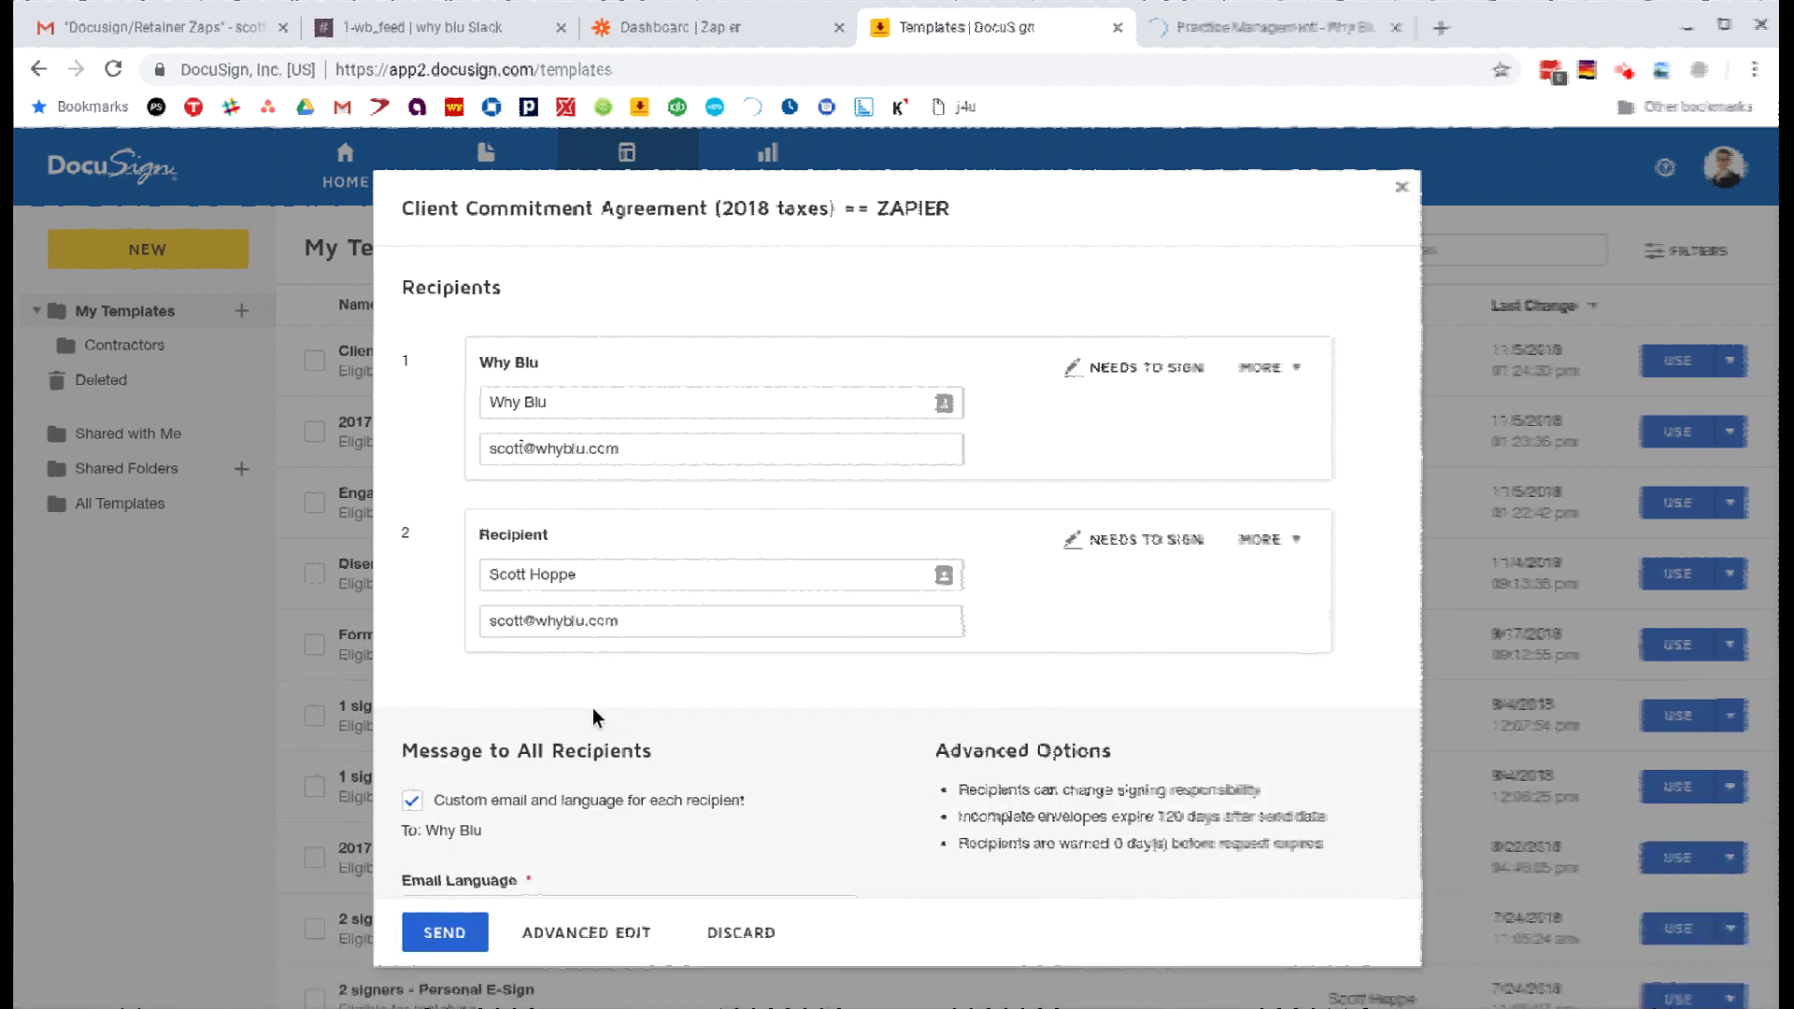
pyautogui.scroll(-2, 592, 705)
# Replace 'CLIEN' at the end of the first email subject with 'Why Blu'
pyautogui.scroll(-6, 494, 598)
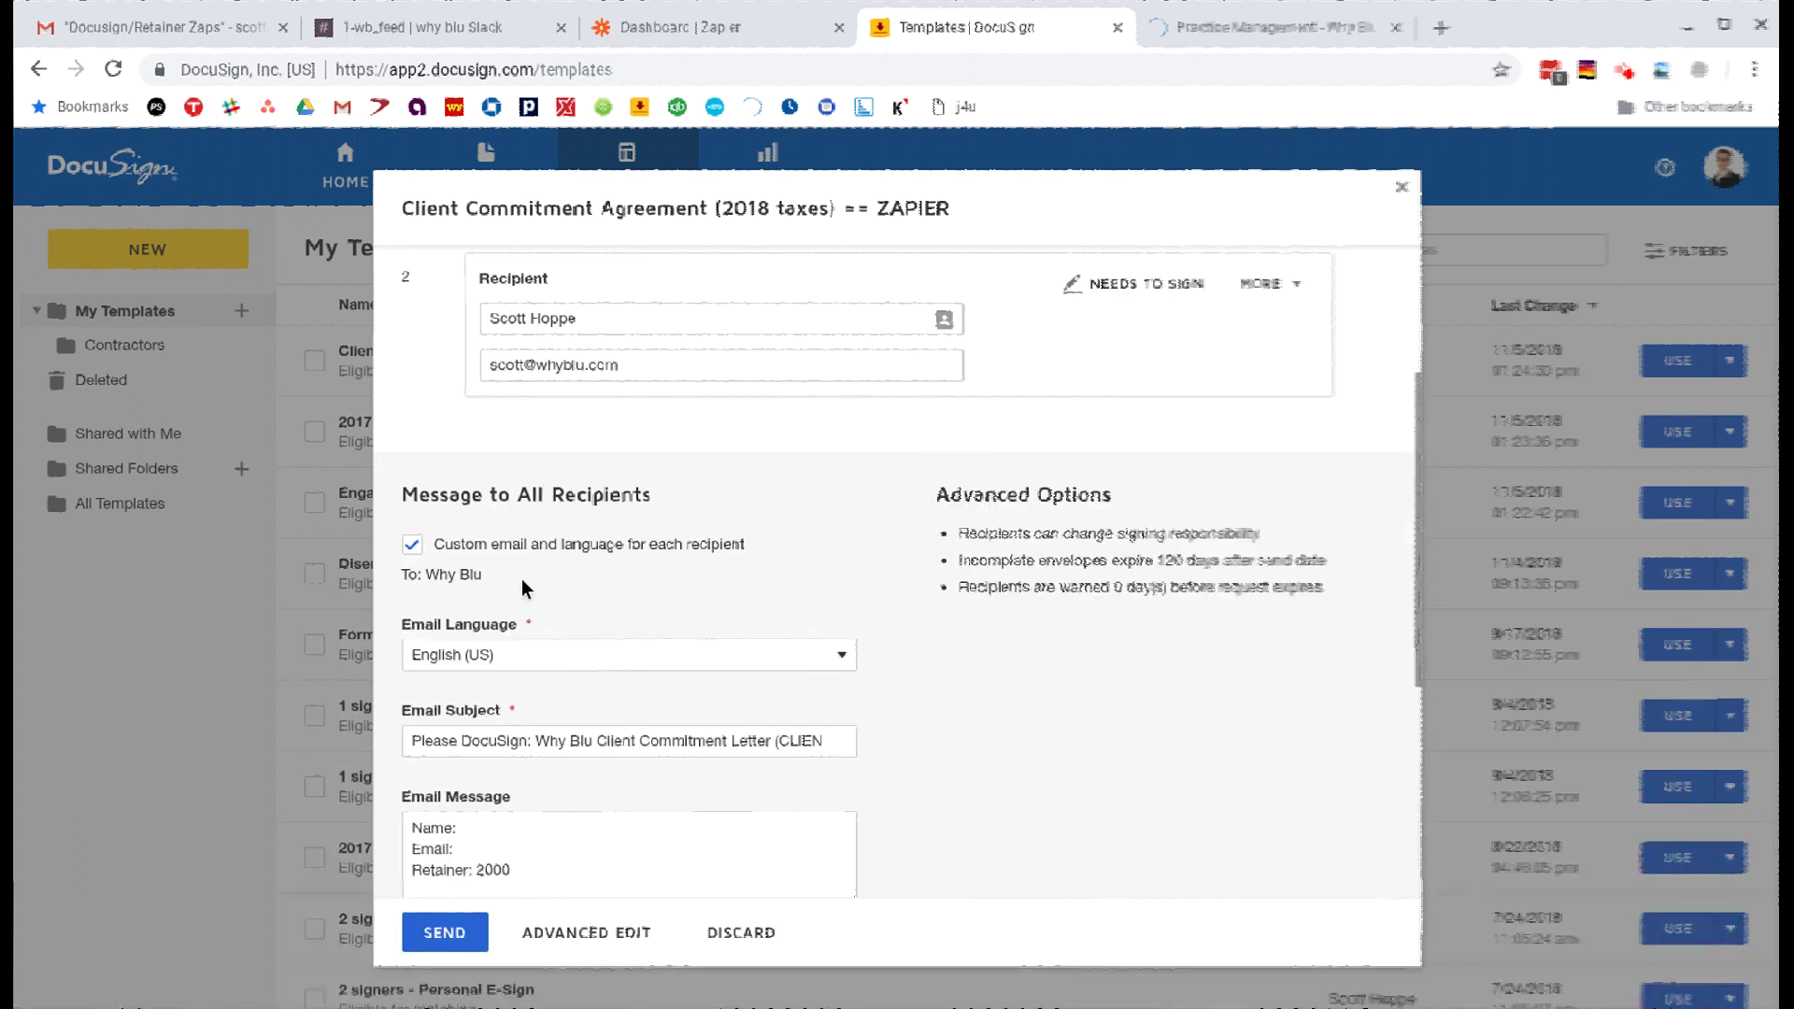
pyautogui.scroll(1, 489, 609)
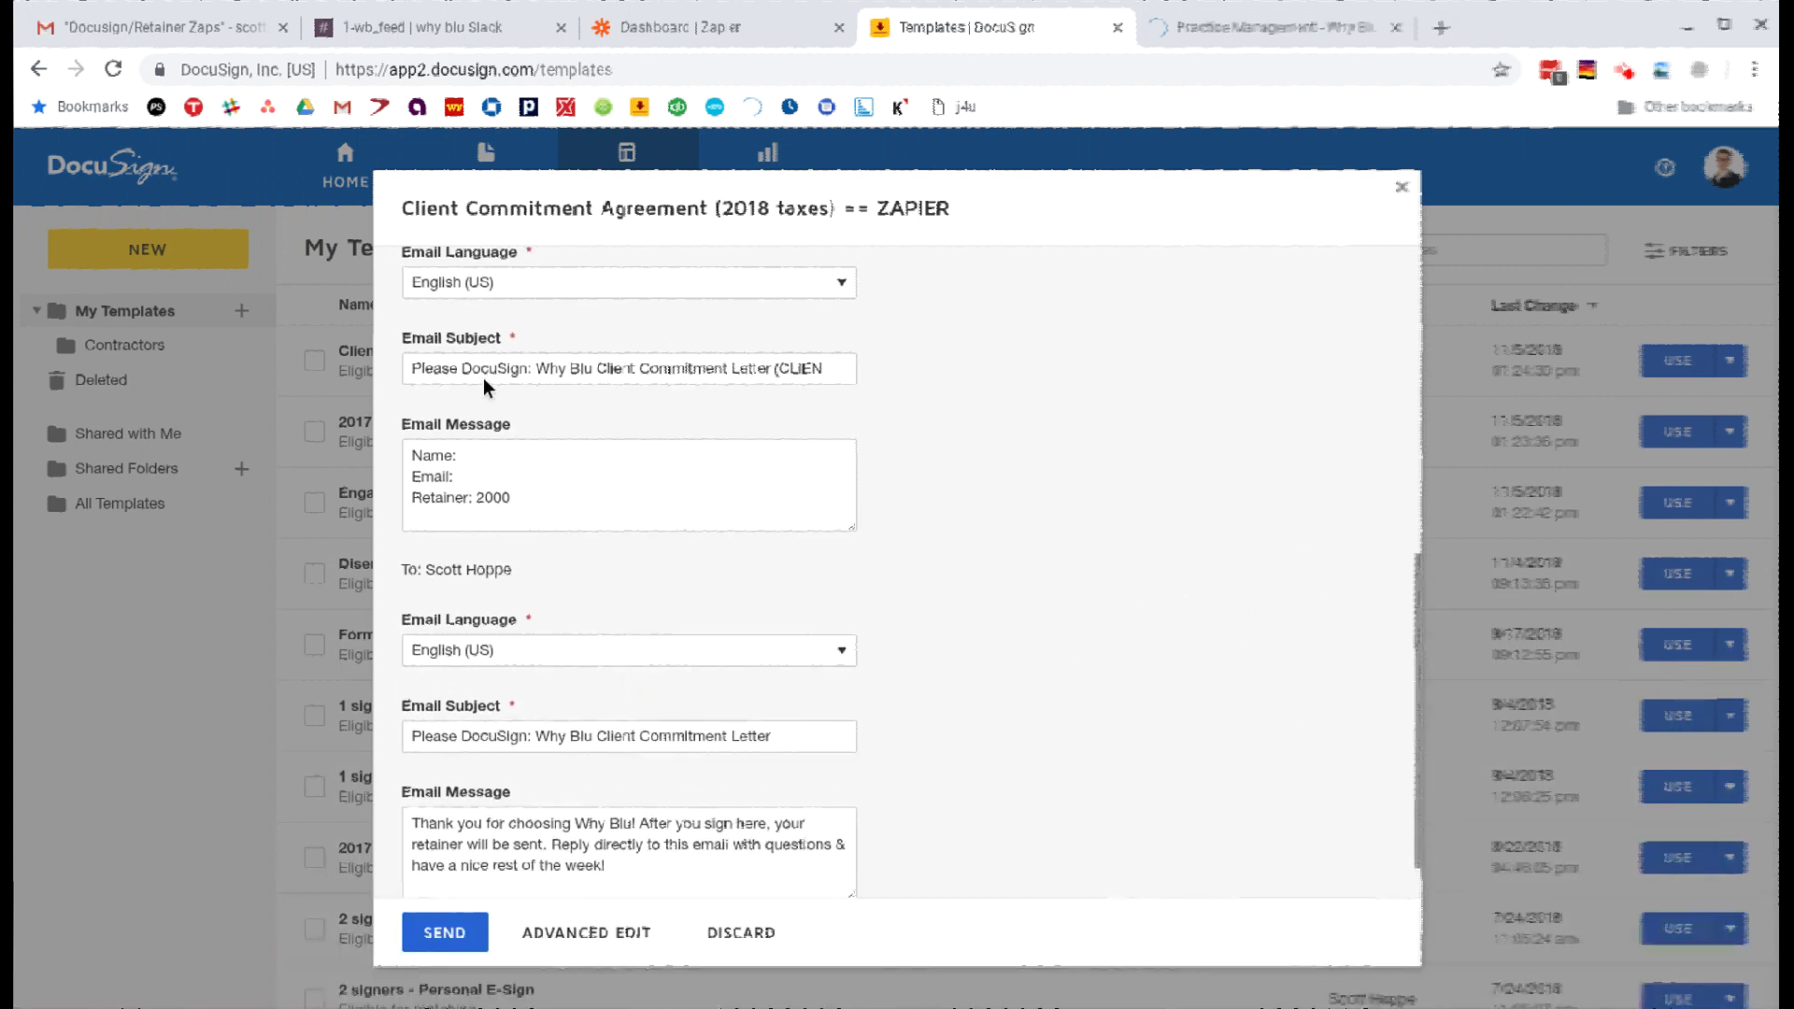
pyautogui.doubleClick(793, 379)
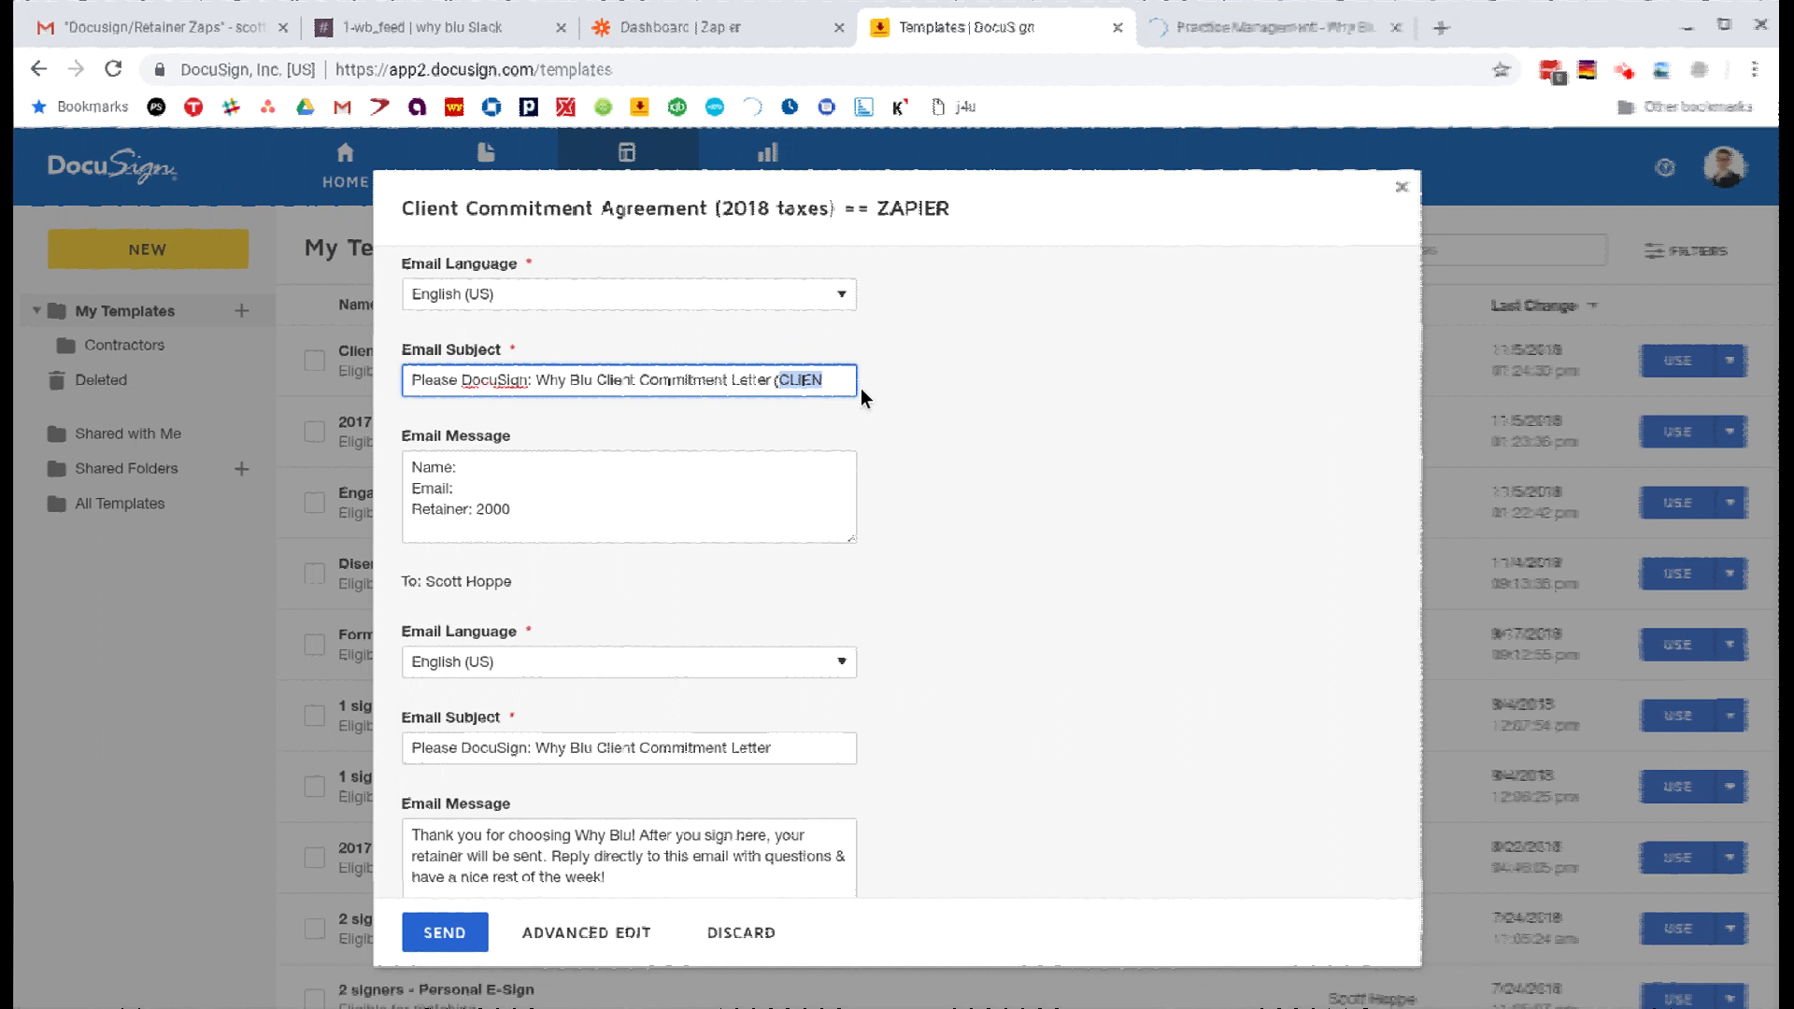
pyautogui.write('Why Blu')
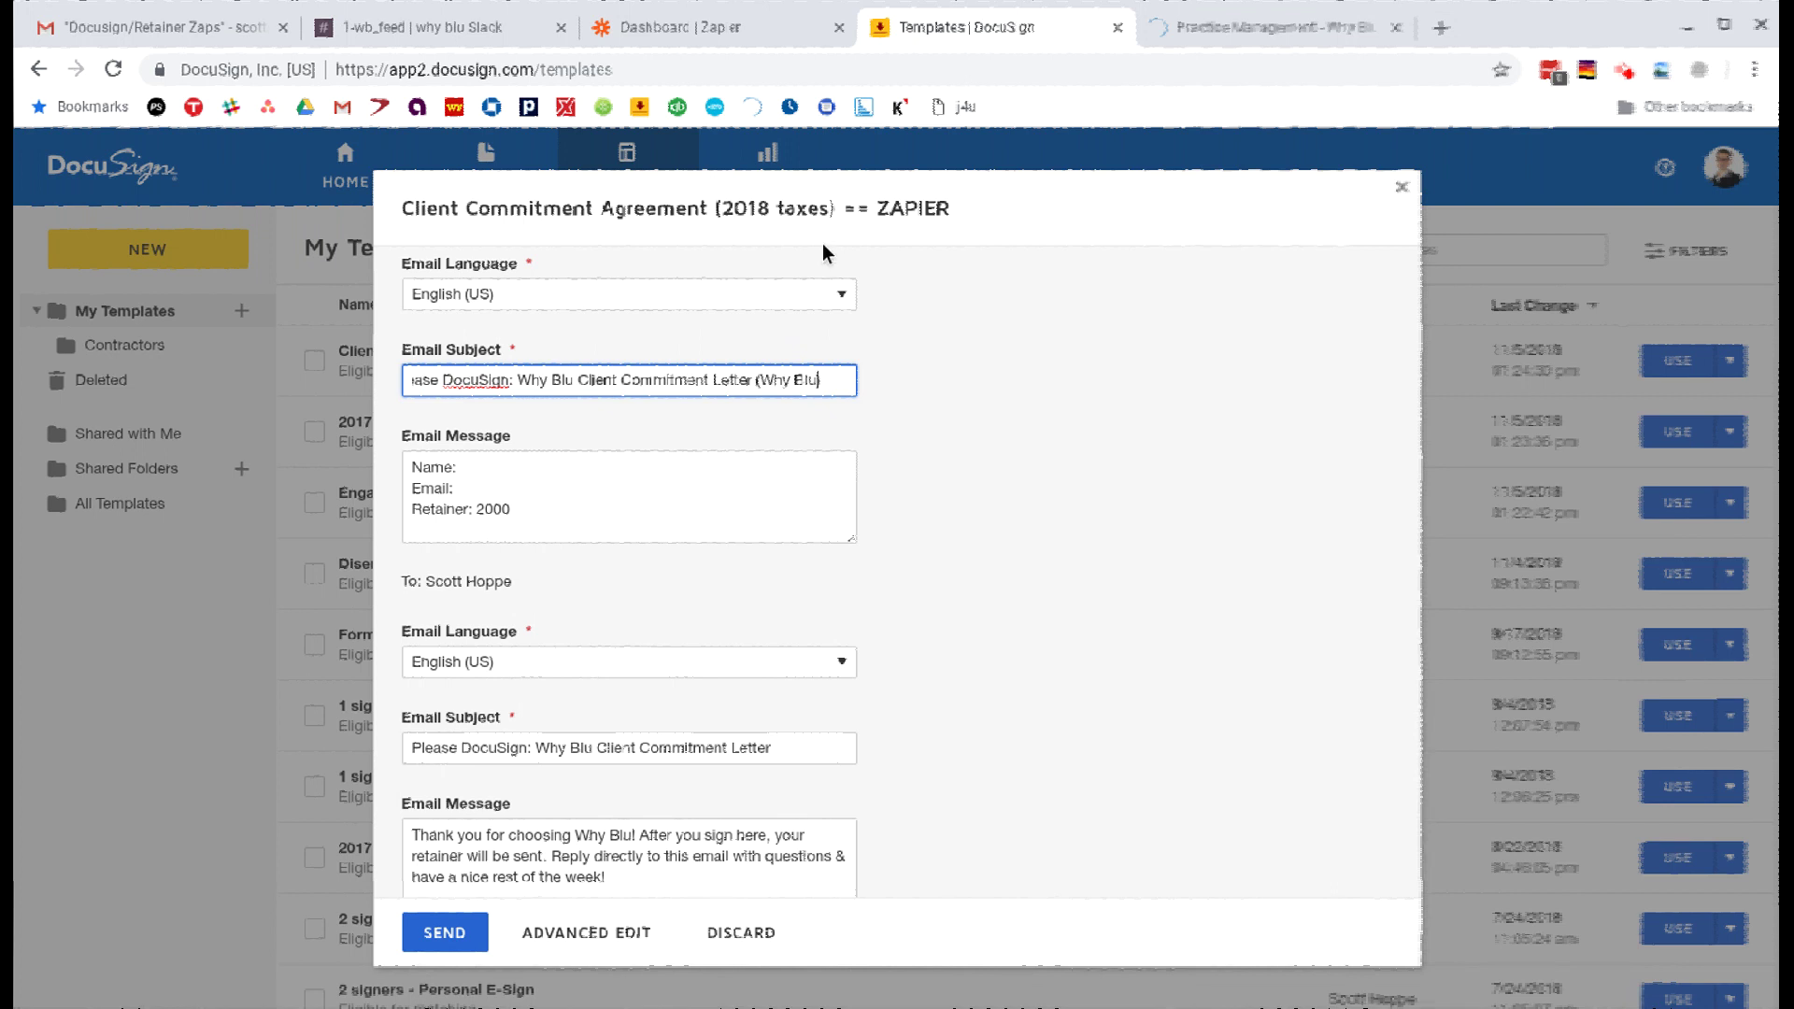
pyautogui.scroll(4, 824, 251)
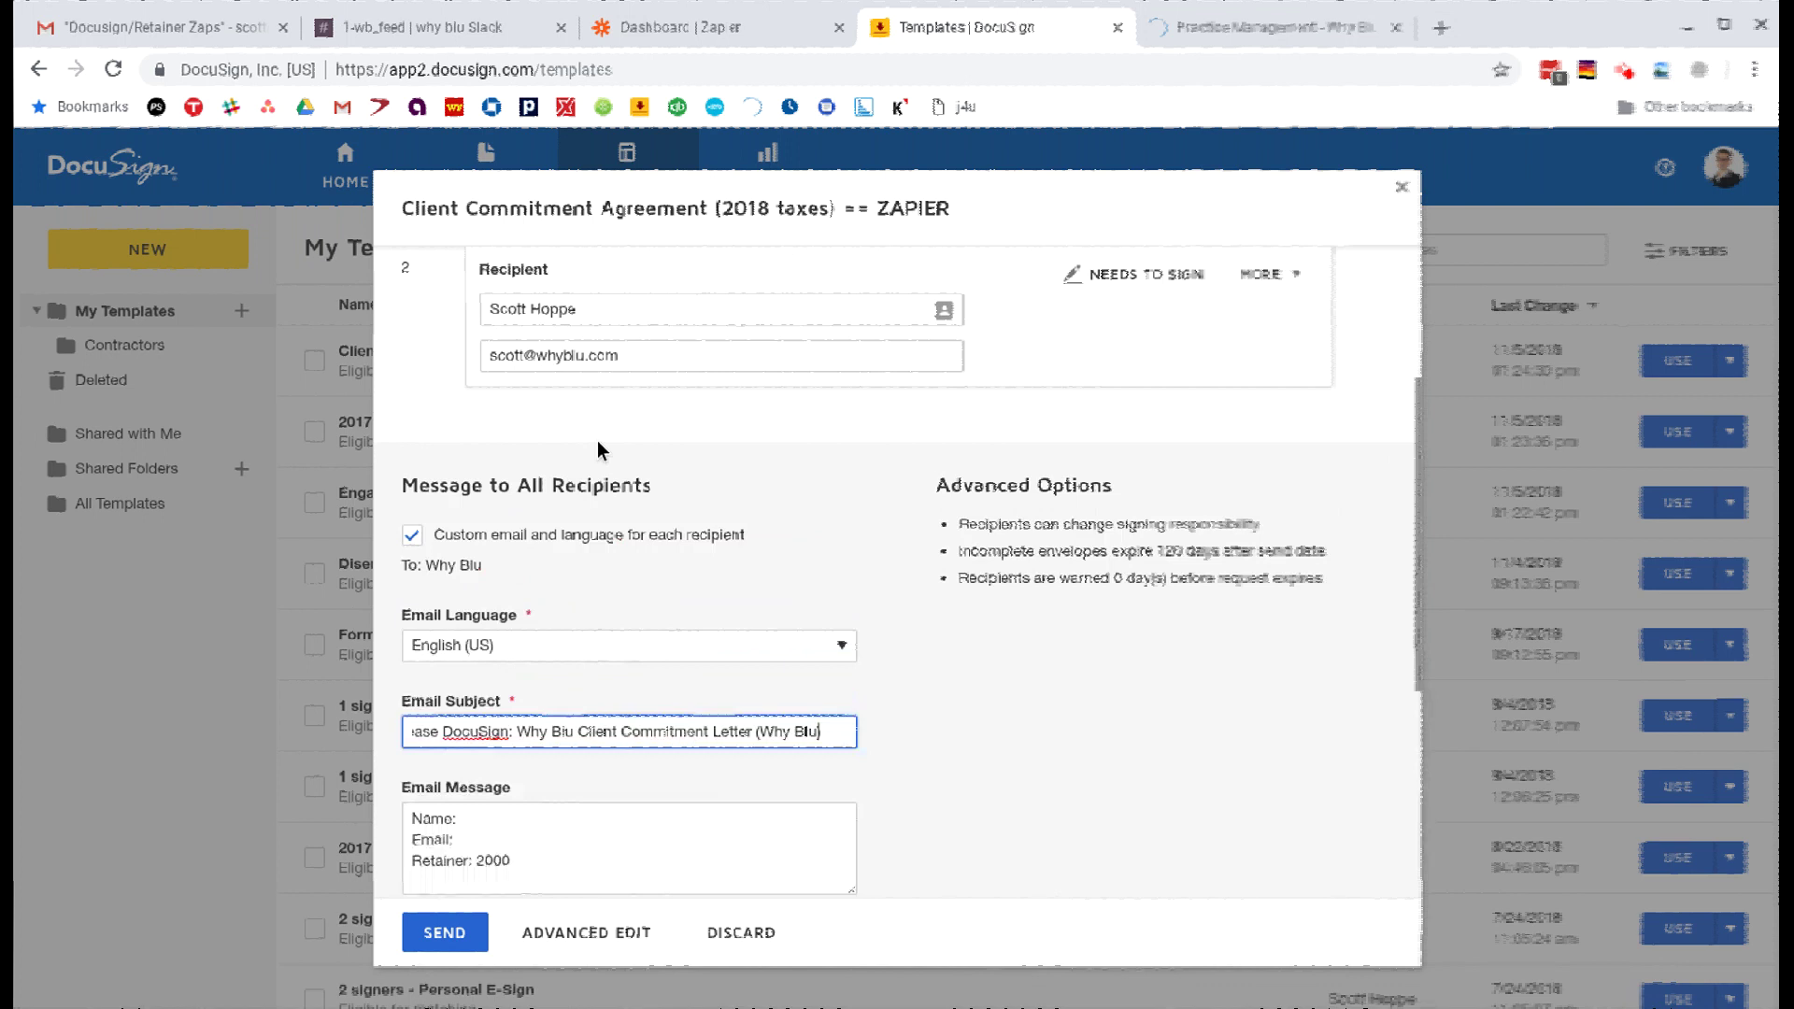
# Copy the second recipient's name and email address into the first message after Name: and Email:
pyautogui.tripleClick(620, 308)
pyautogui.hotkey('ctrl', 'c')
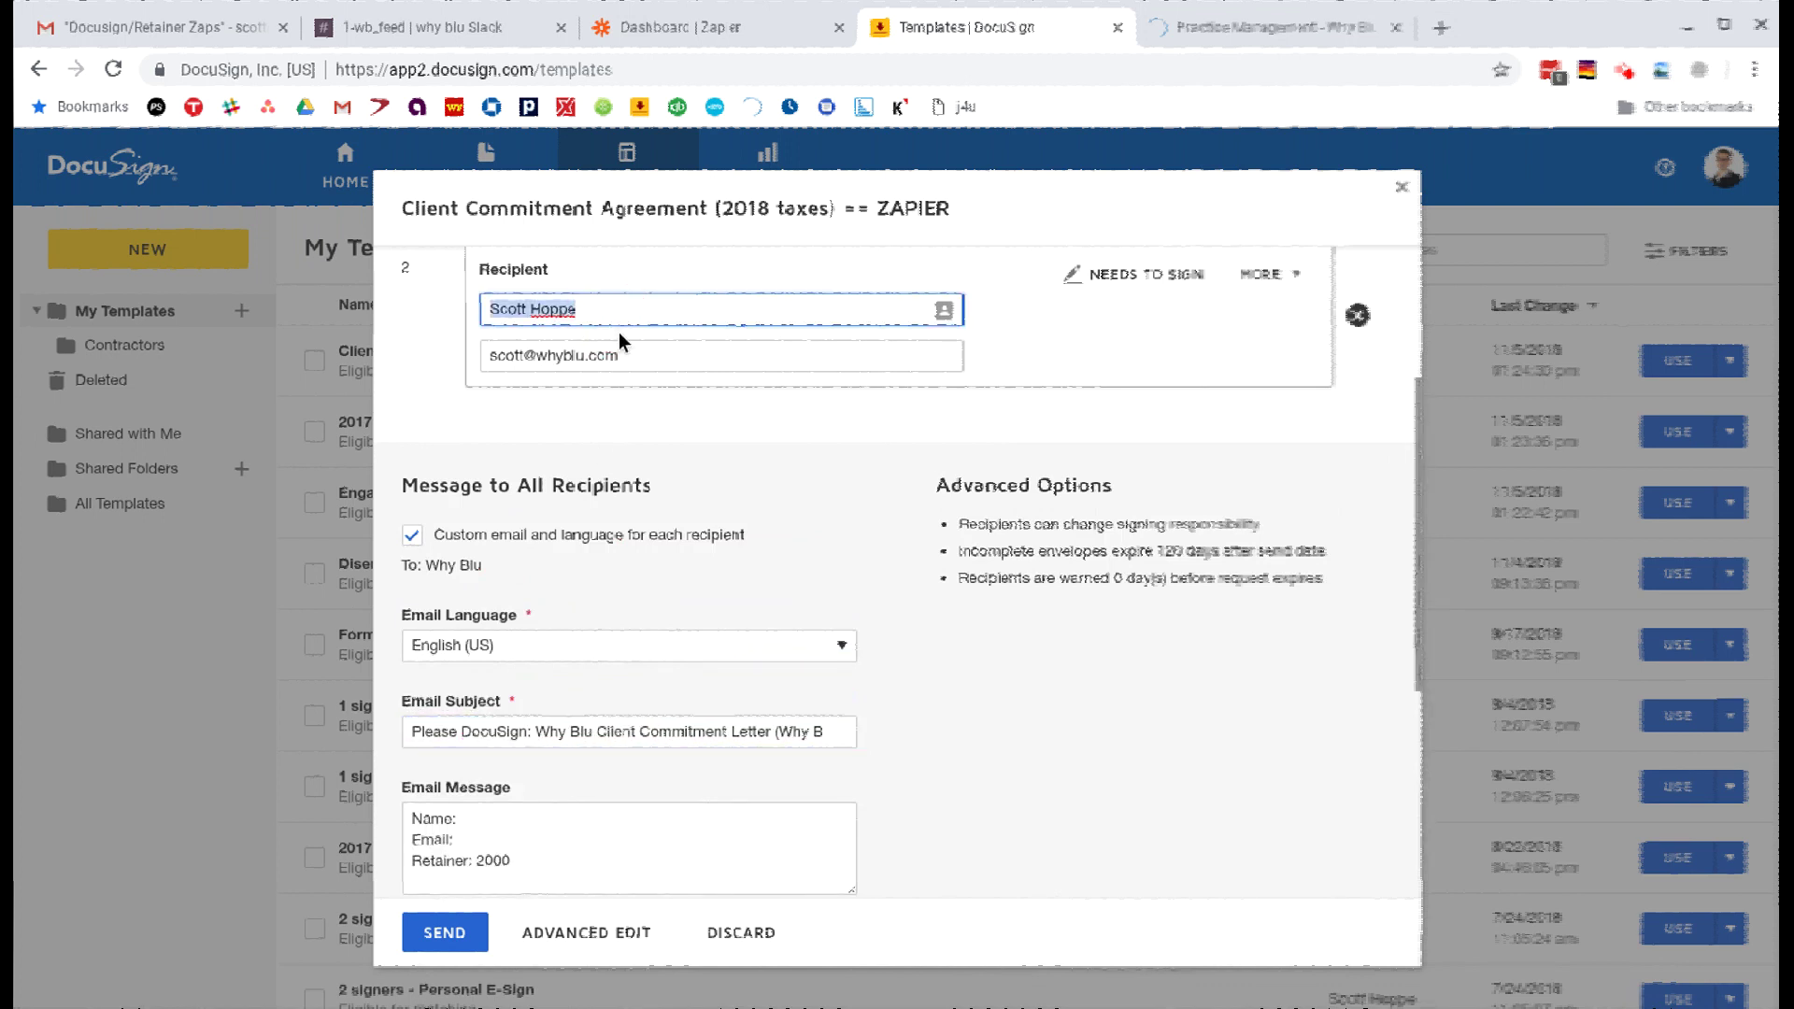
pyautogui.click(493, 813)
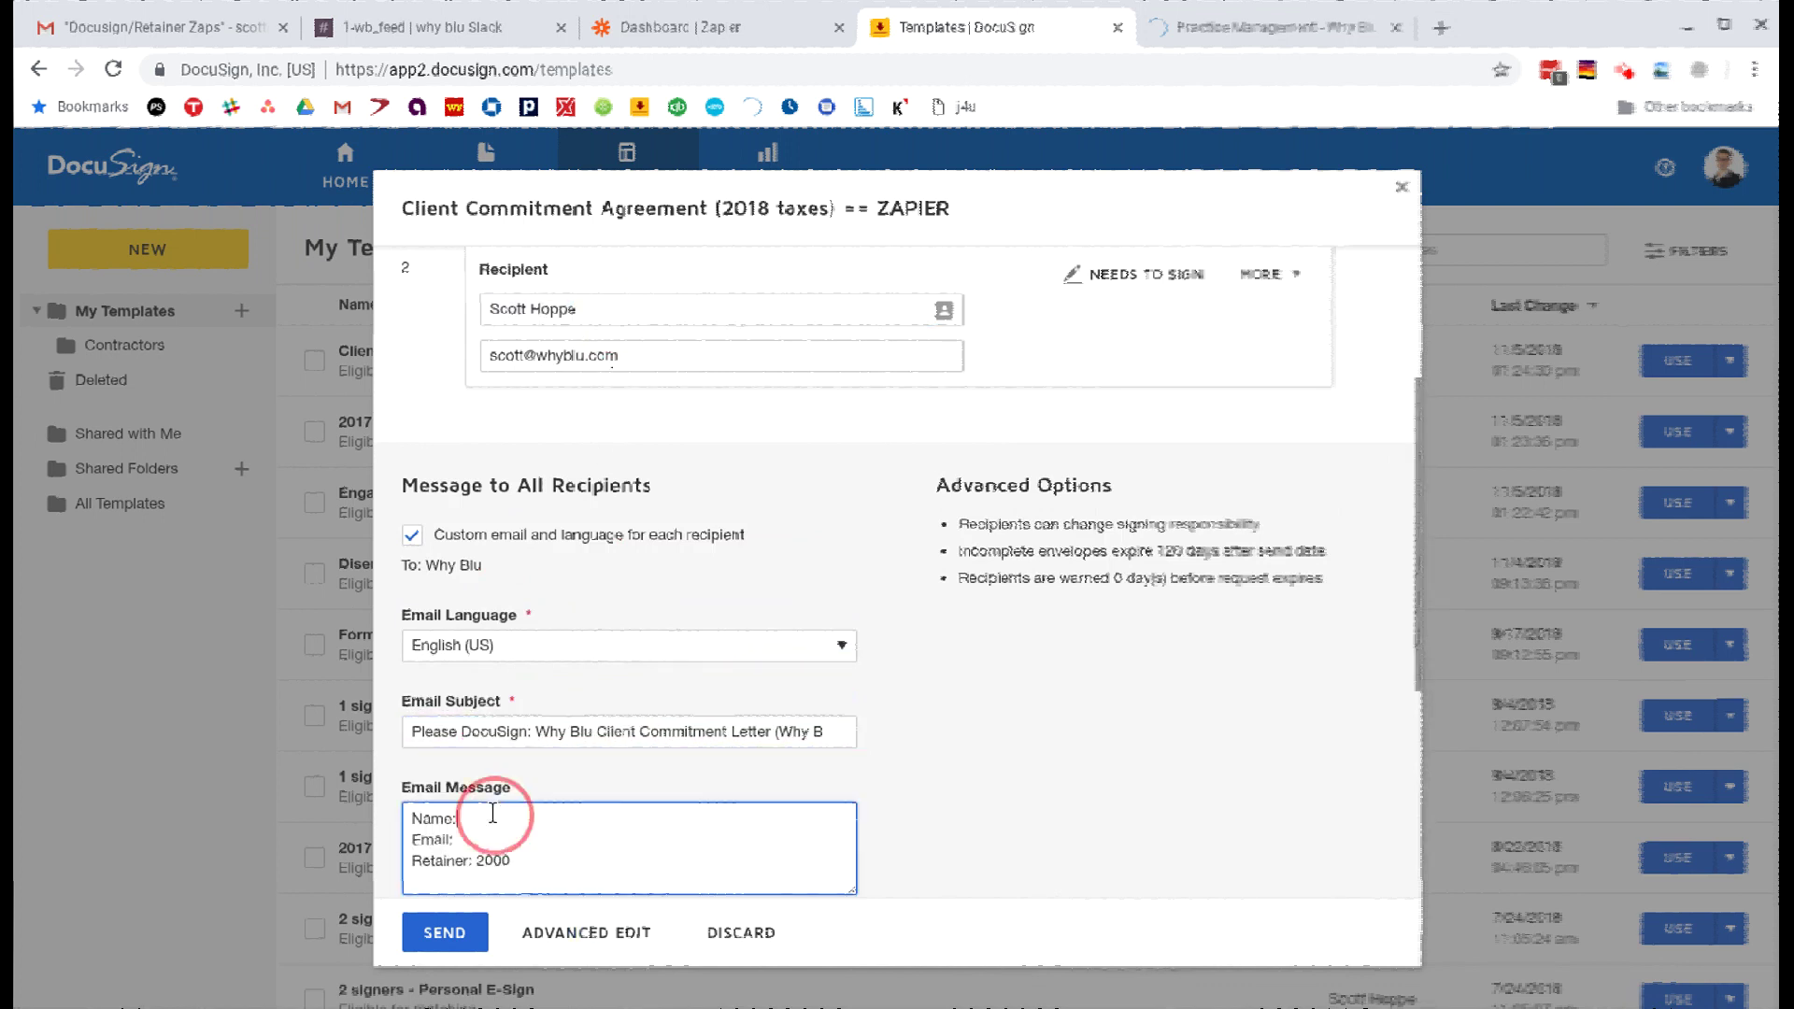
pyautogui.hotkey('ctrl', 'v')
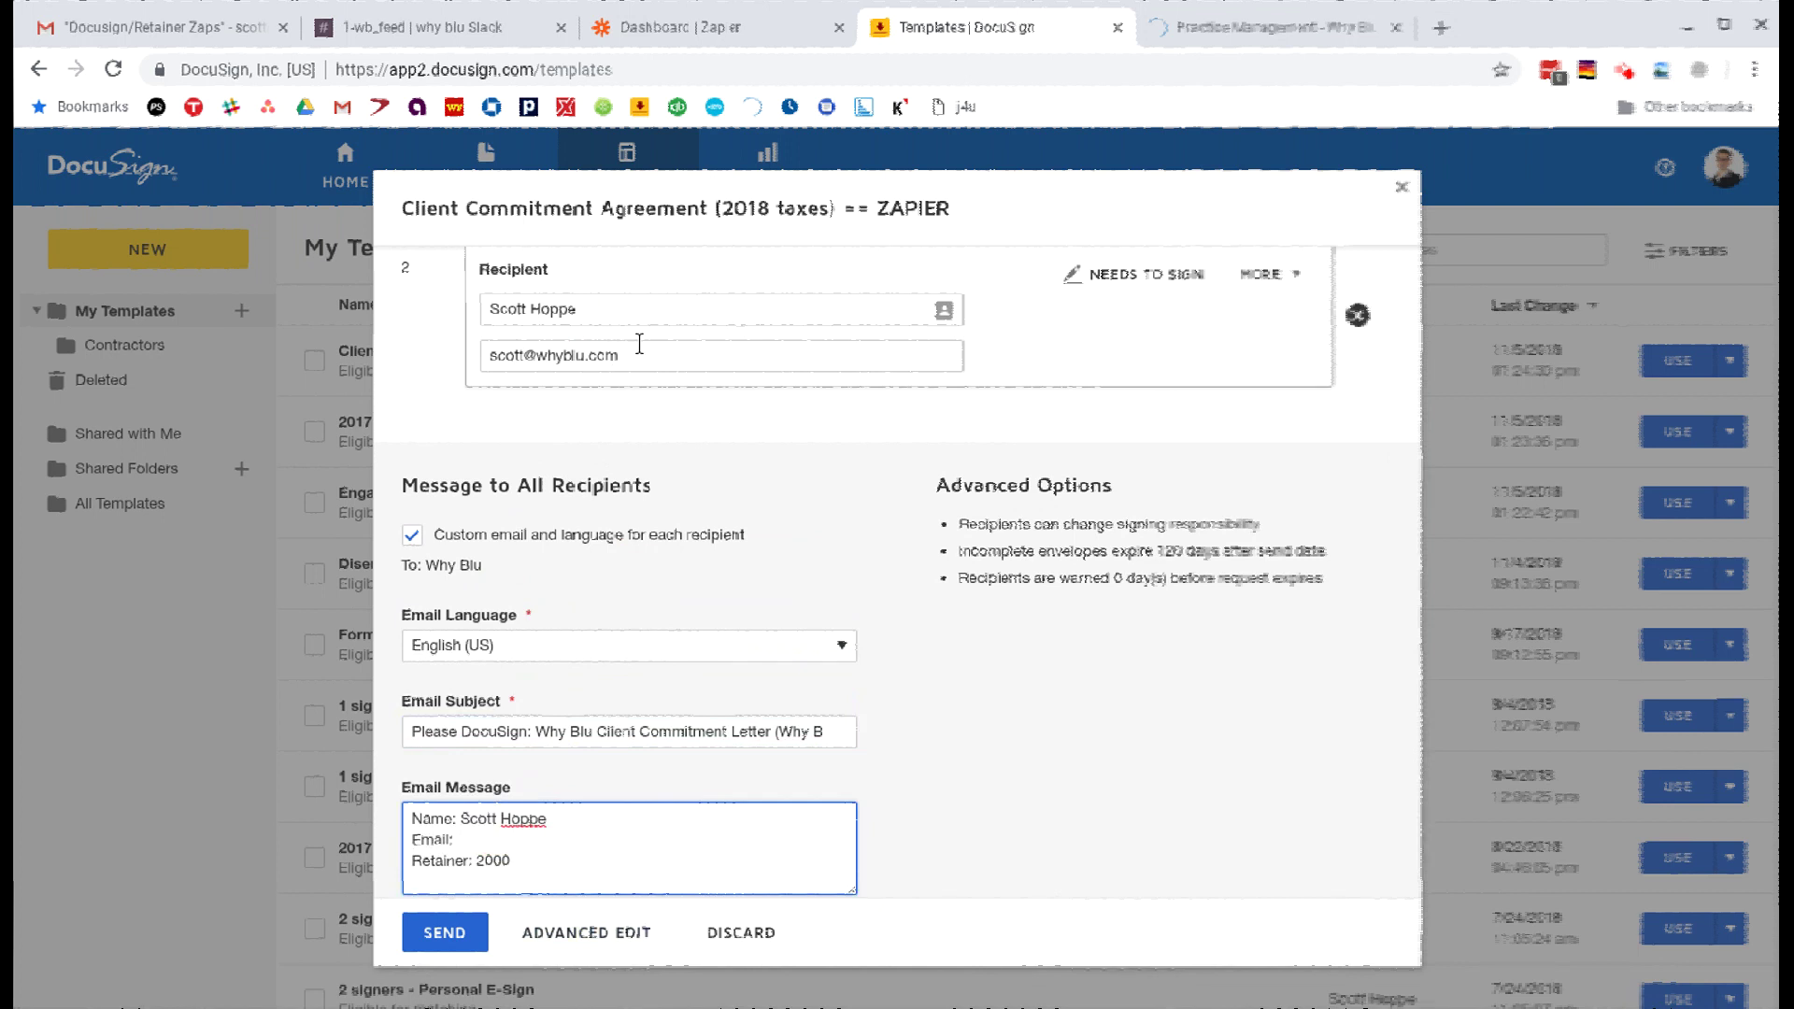
pyautogui.click(639, 355)
pyautogui.hotkey('ctrl', 'a')
pyautogui.hotkey('ctrl', 'c')
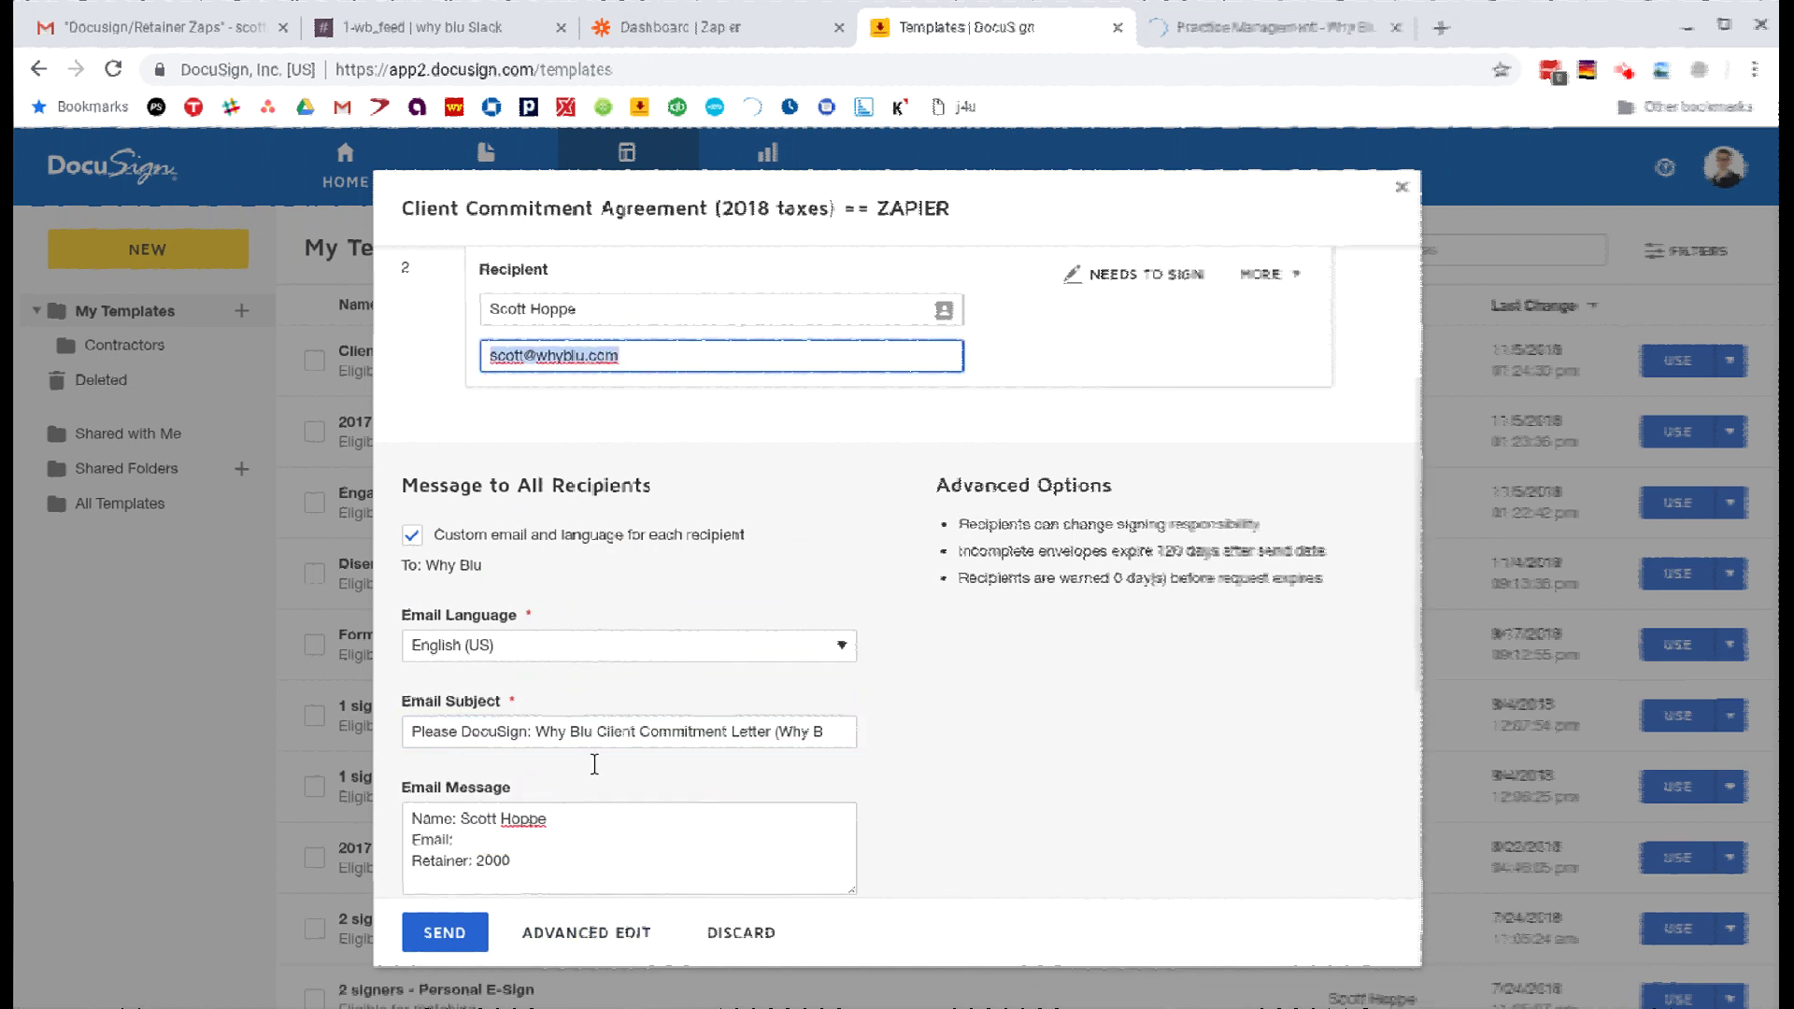
pyautogui.click(525, 839)
pyautogui.hotkey('ctrl', 'v')
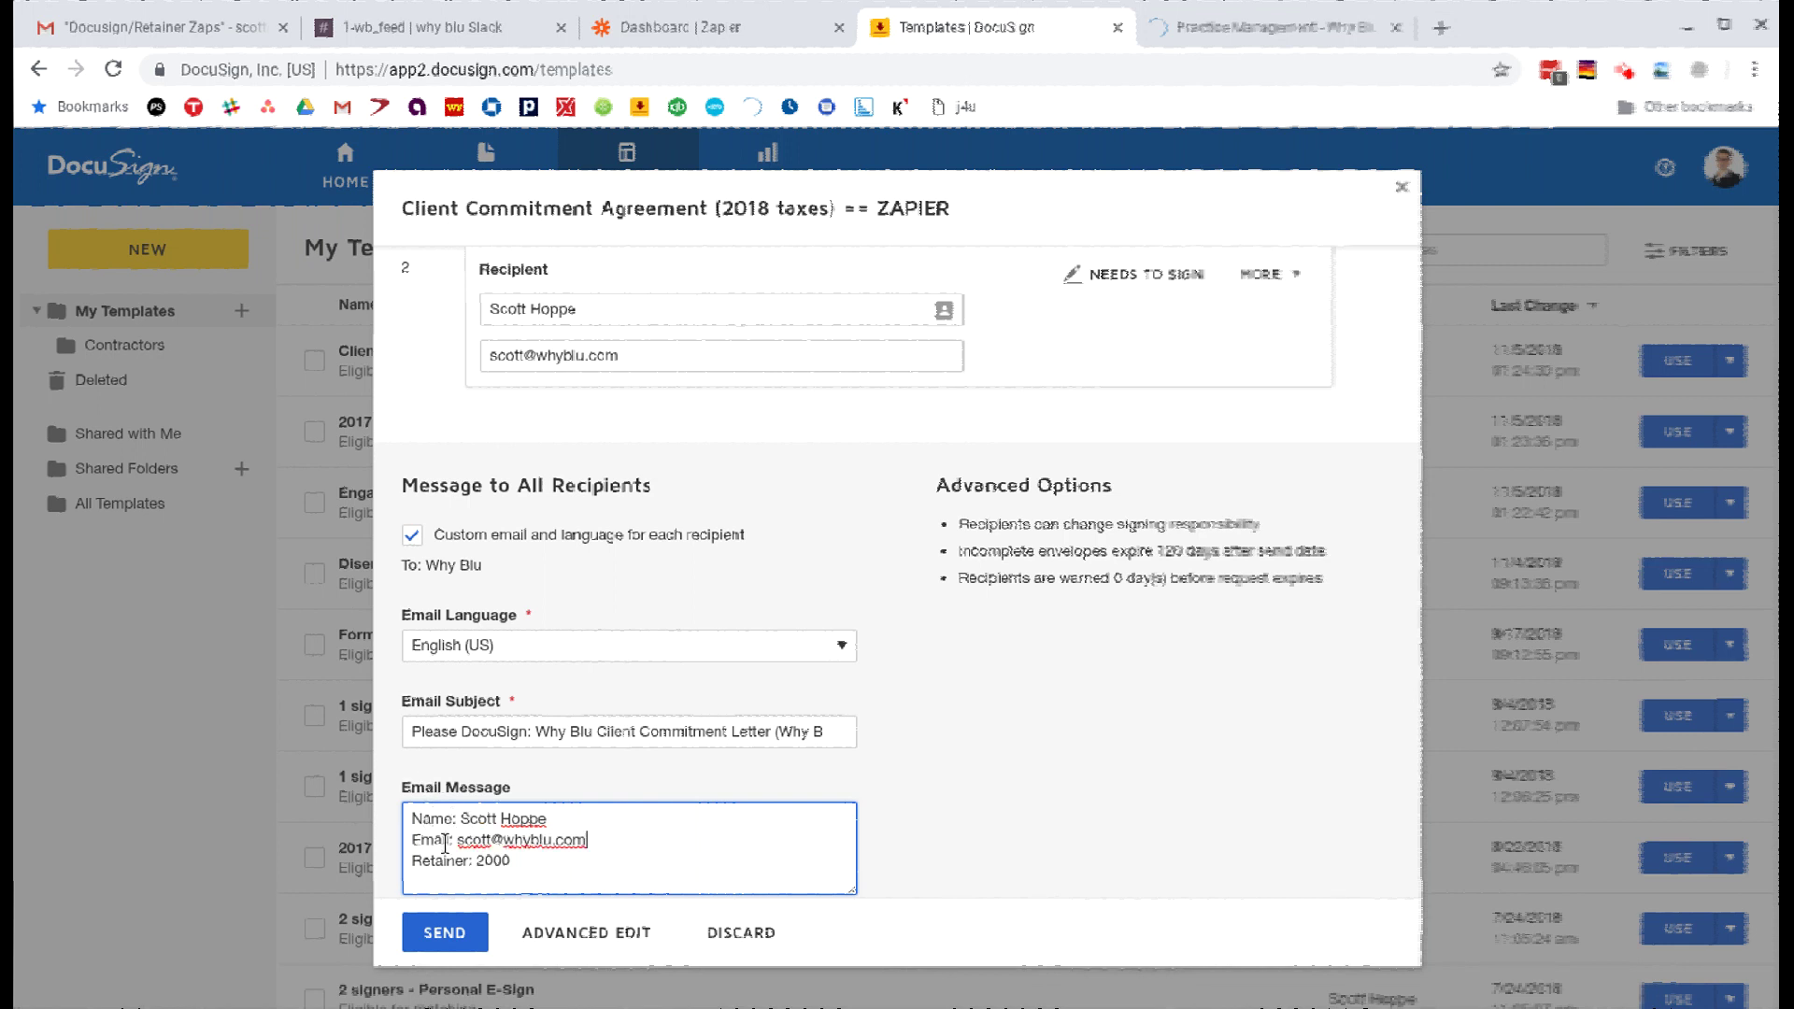
# Check the 2000 retainer amount, close the send dialog without sending, and return to the blog post
pyautogui.doubleClick(506, 861)
pyautogui.click(520, 866)
pyautogui.scroll(-5, 811, 643)
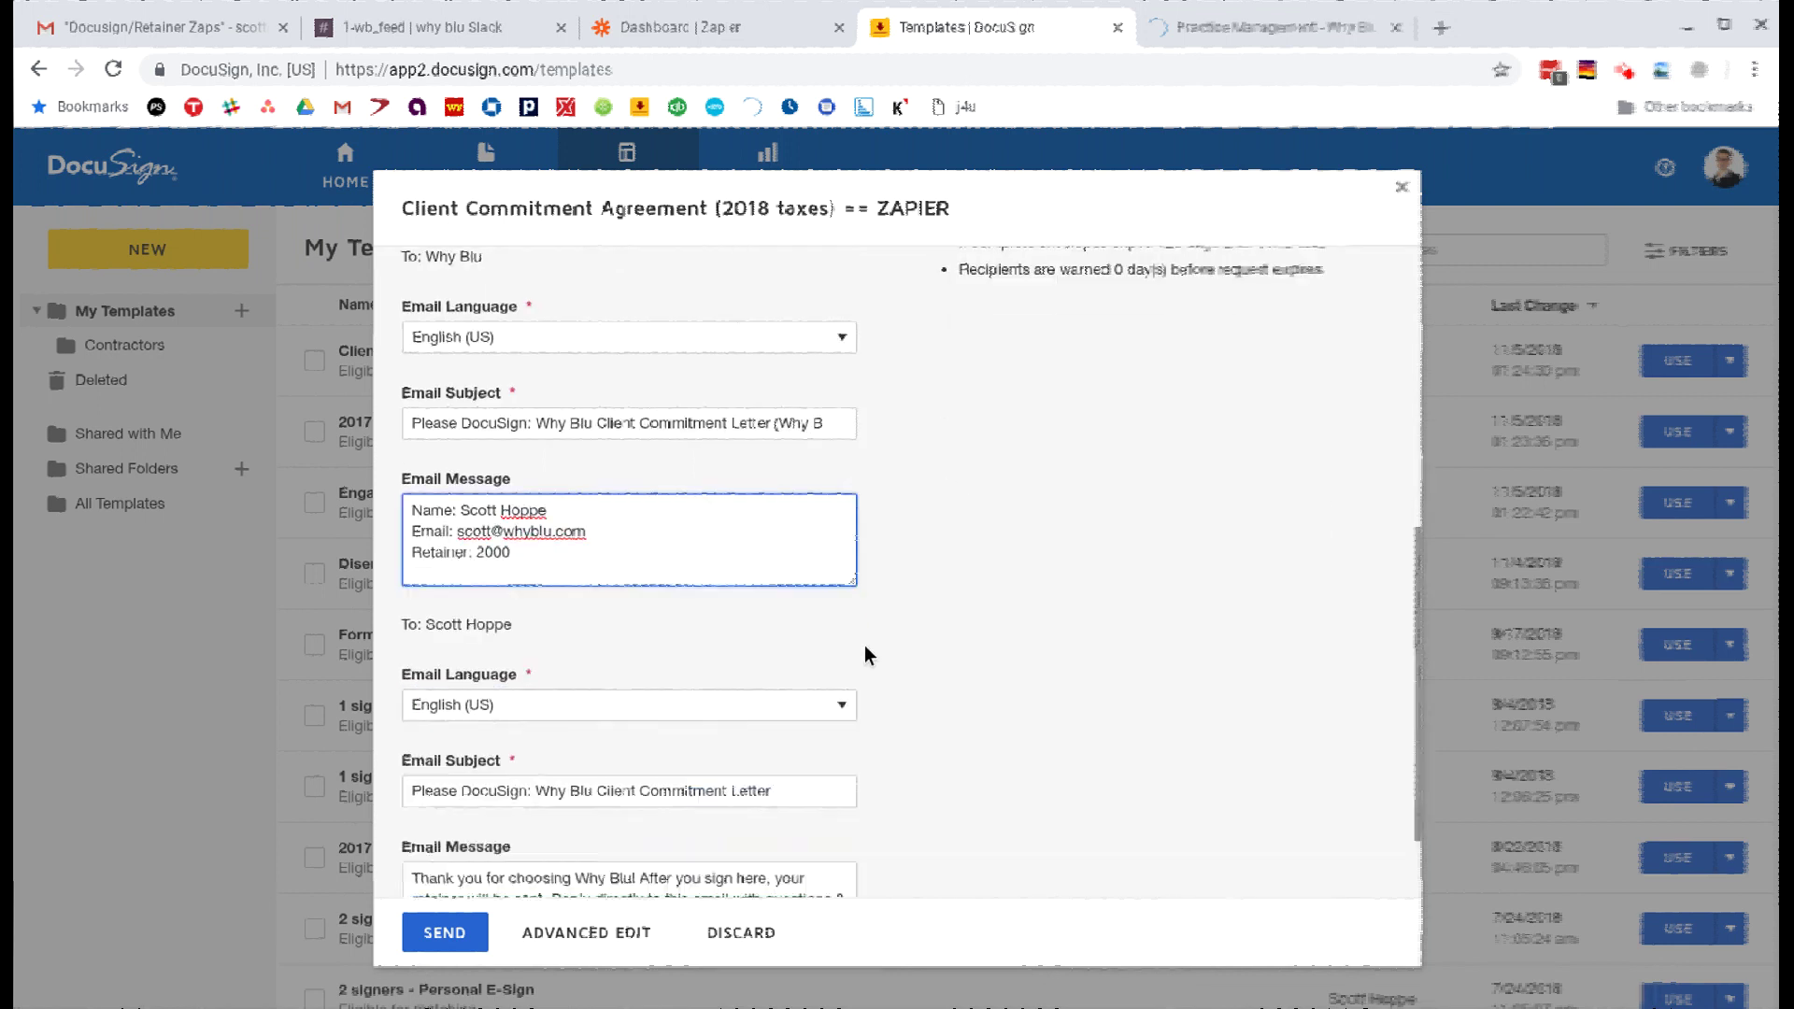
pyautogui.scroll(-2, 509, 785)
pyautogui.scroll(2, 509, 785)
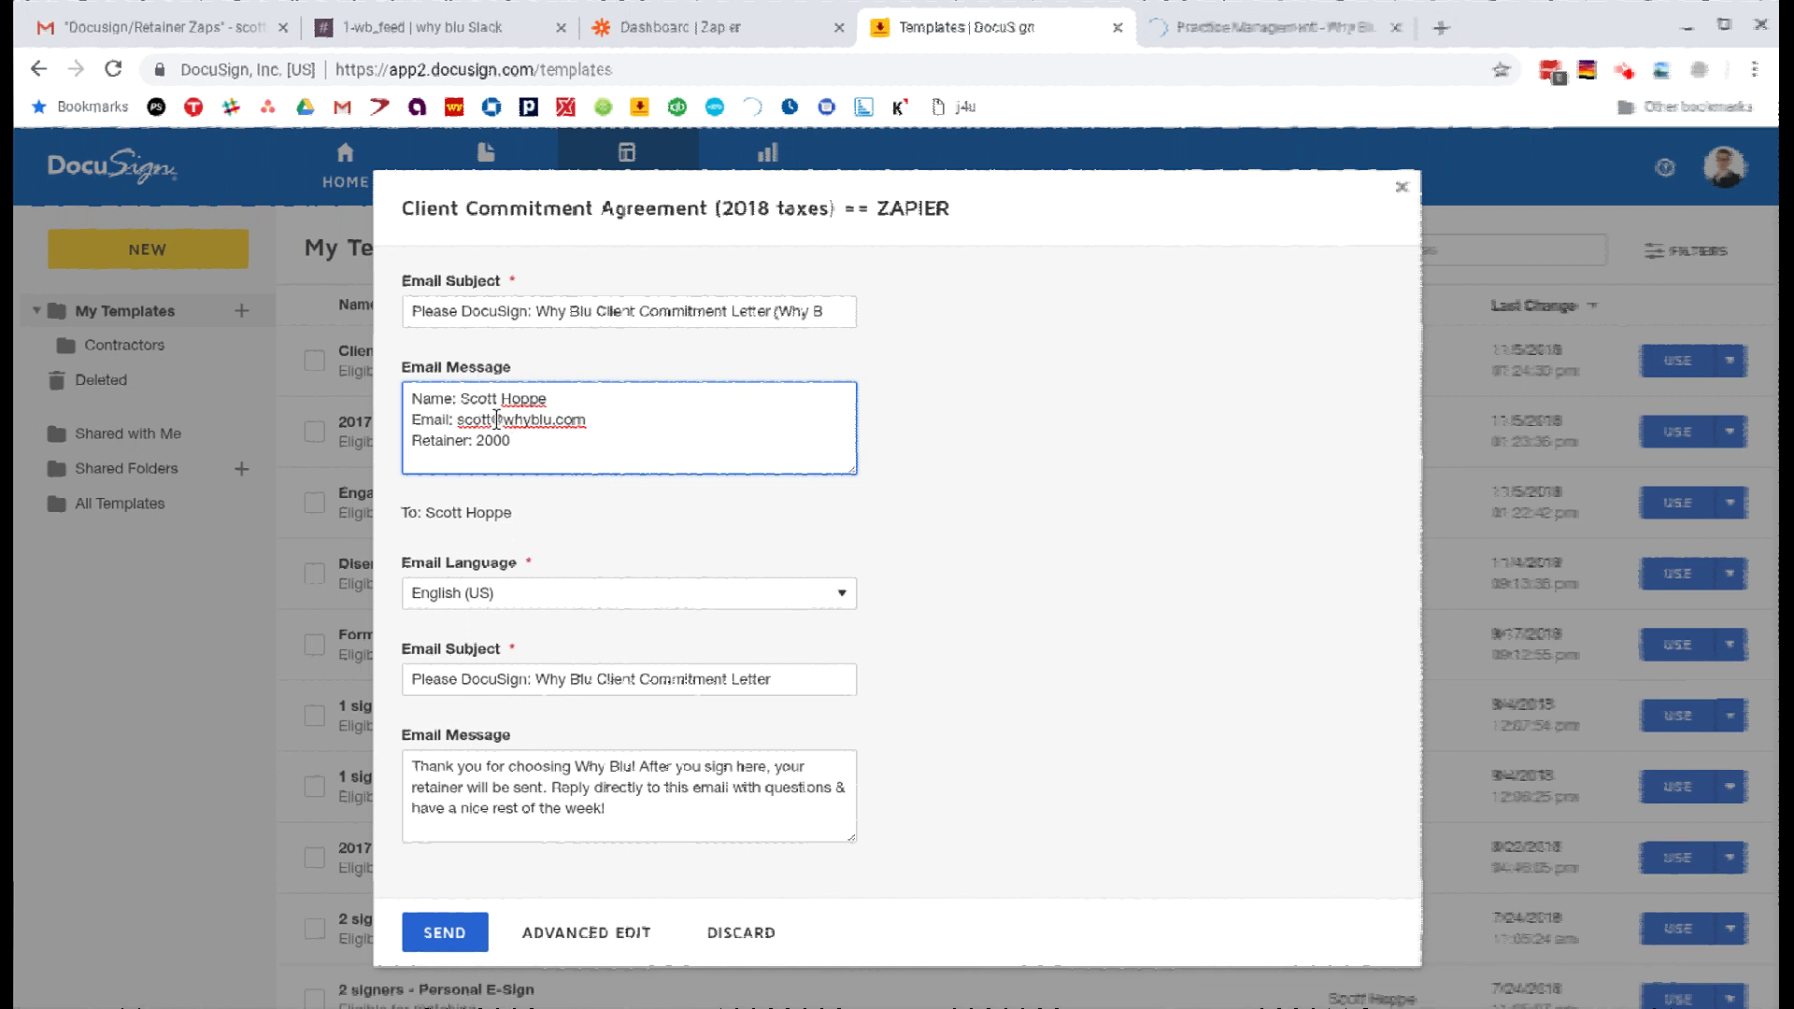
pyautogui.scroll(3, 513, 422)
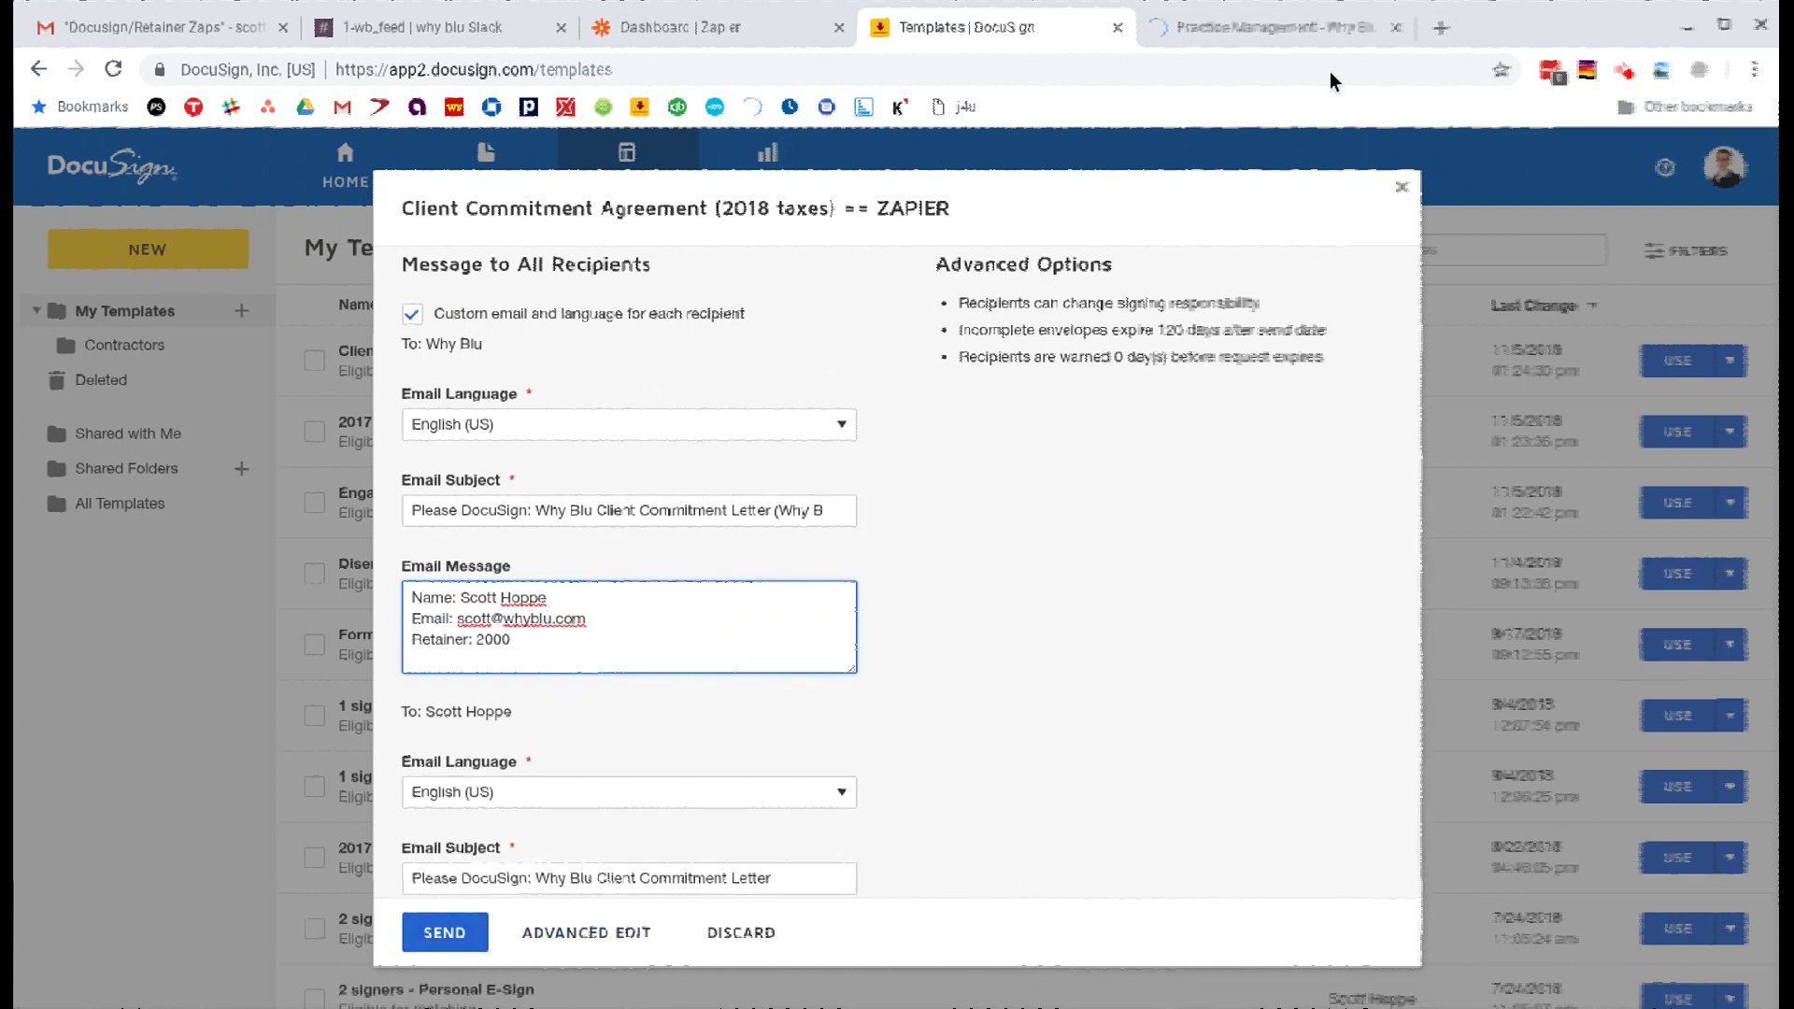
pyautogui.click(1400, 192)
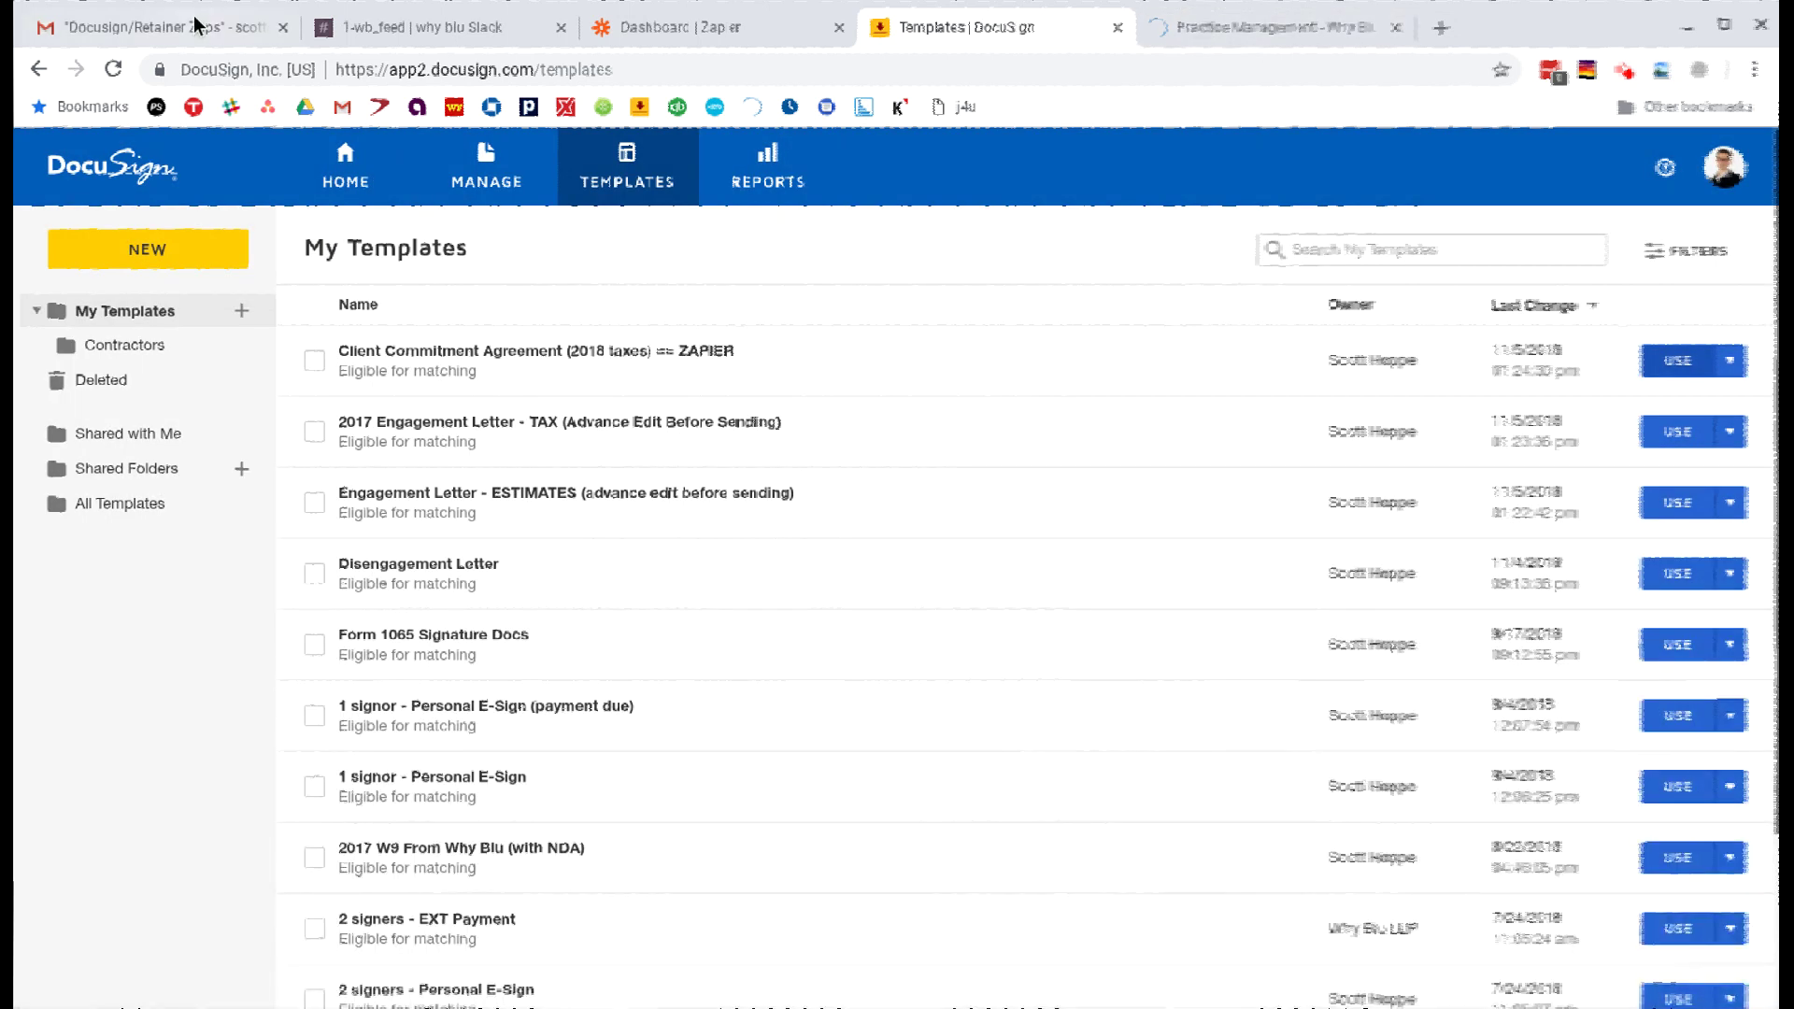
pyautogui.click(1252, 21)
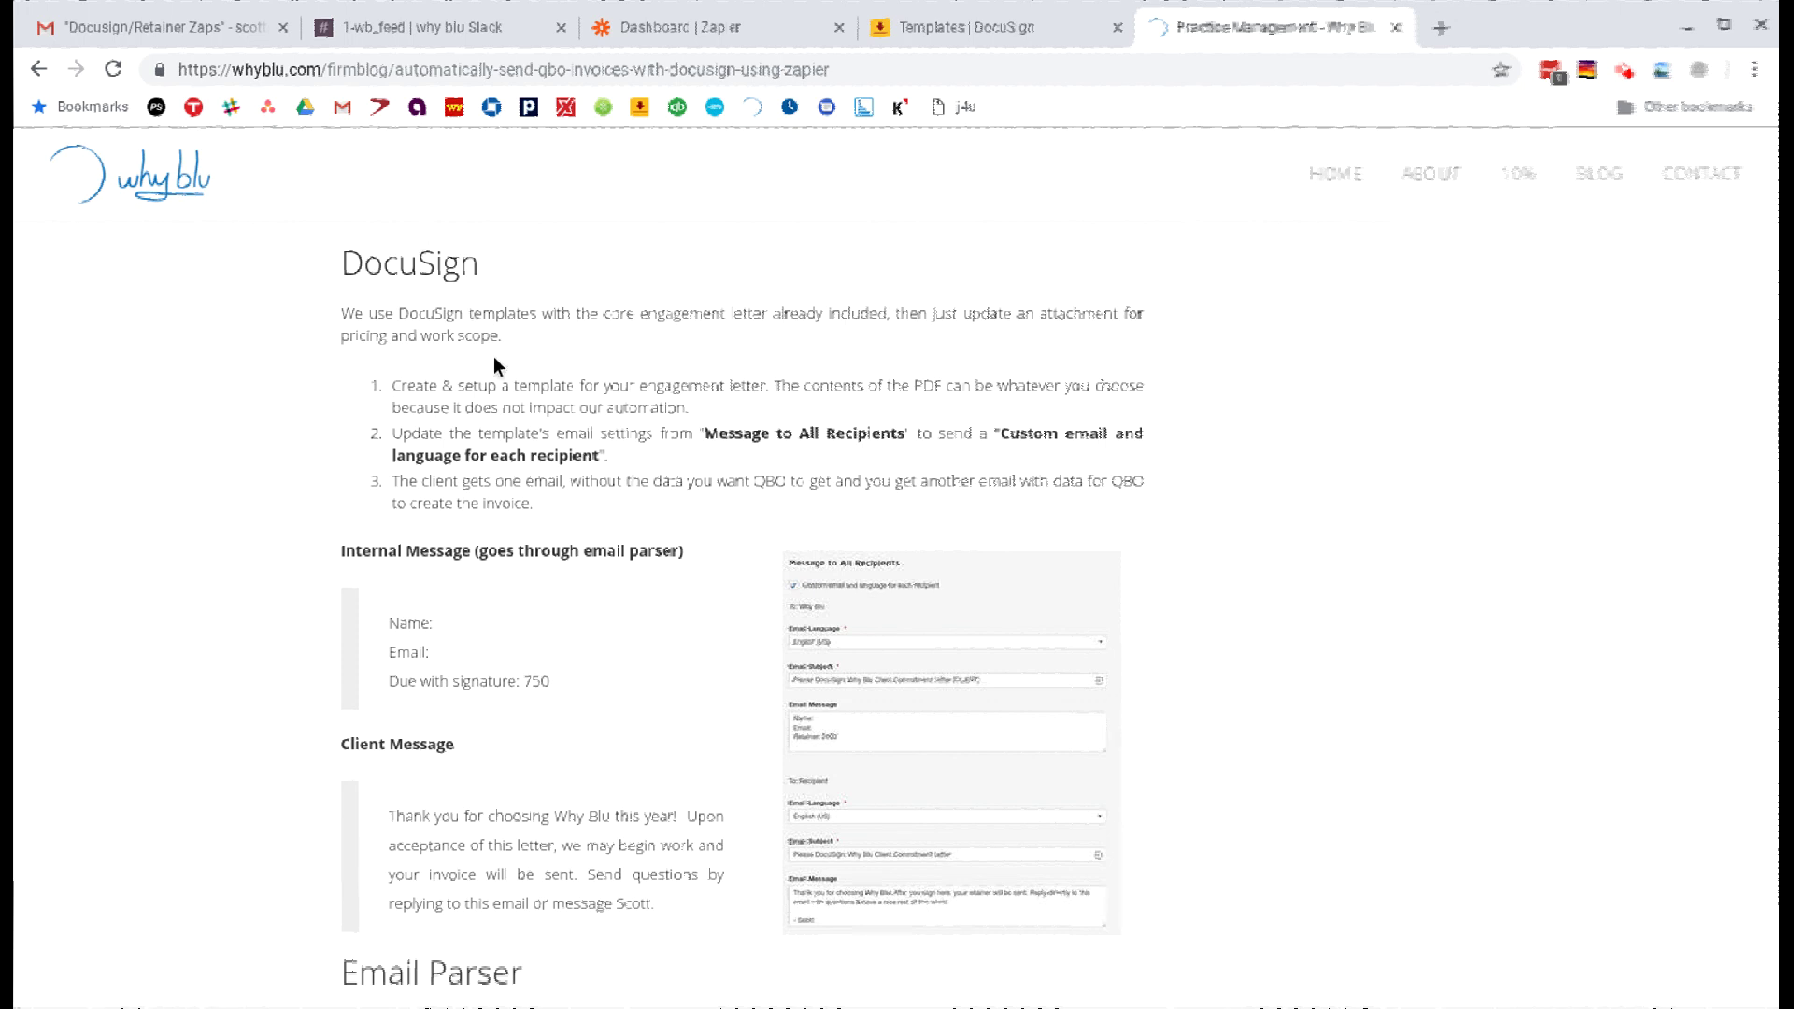
# Scroll down through the post's Email Parser section, then return to the DocuSign templates tab
pyautogui.scroll(-1, 493, 356)
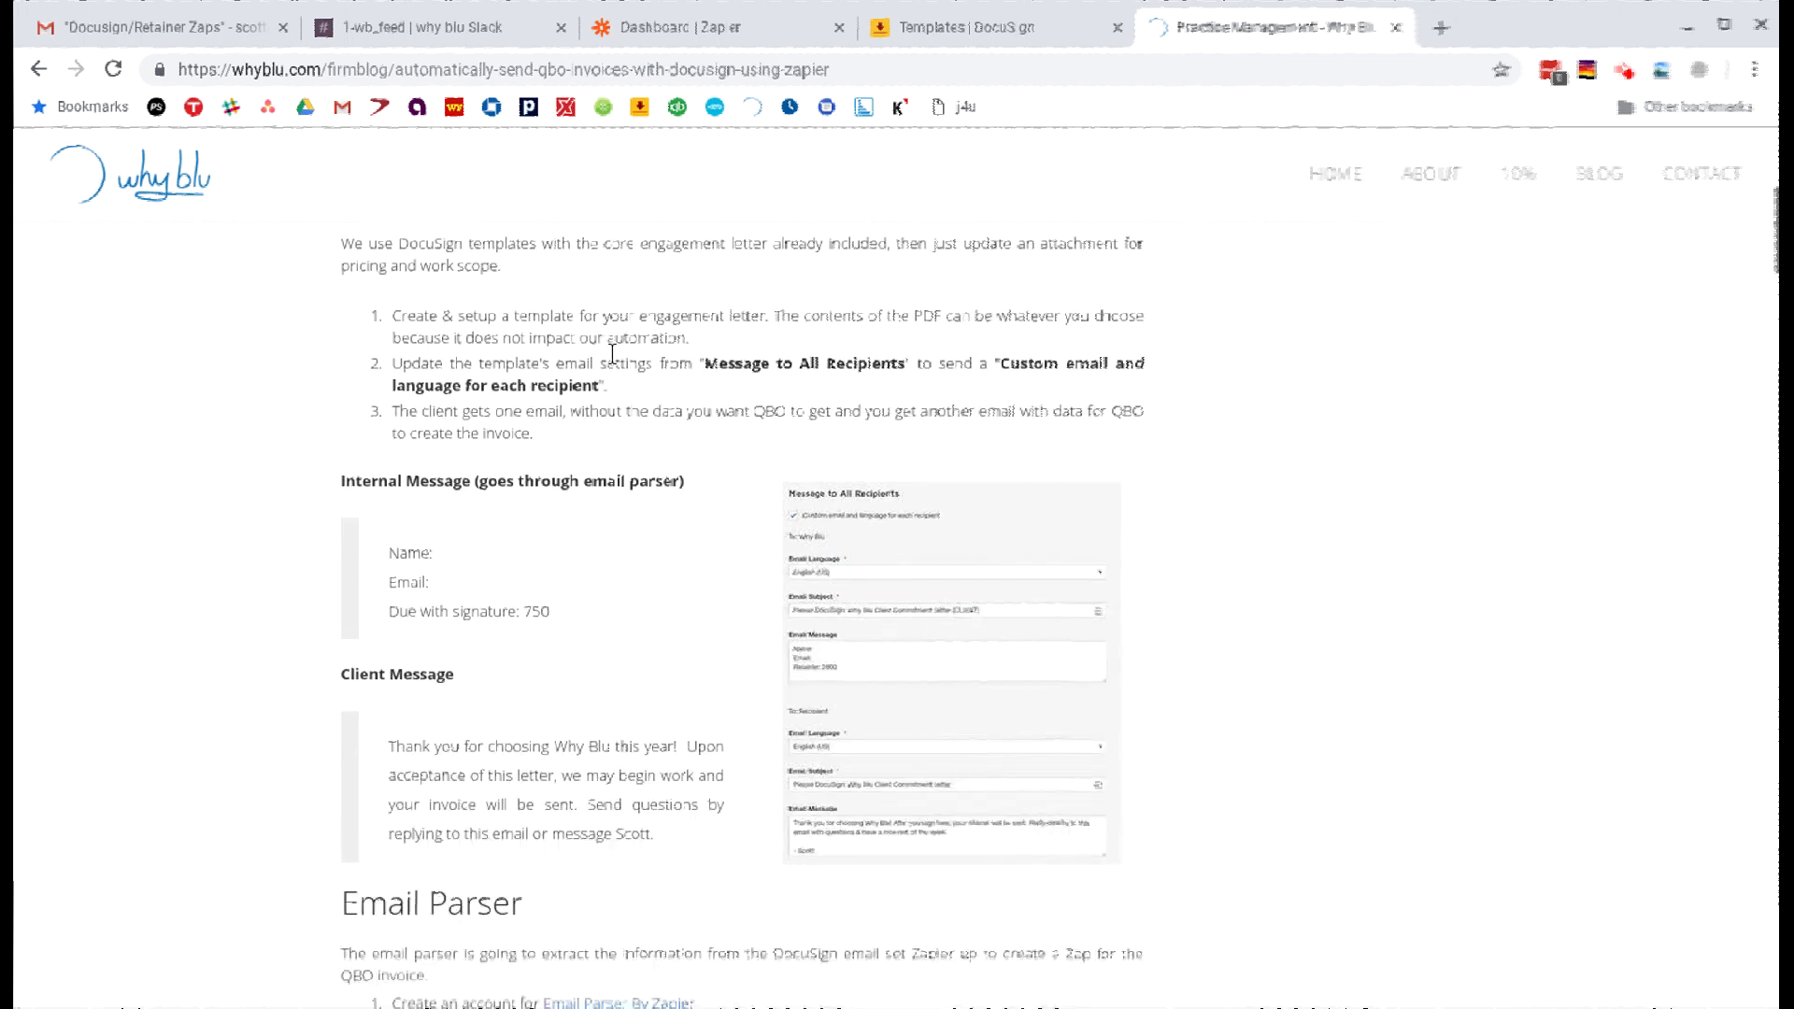
pyautogui.scroll(-2, 611, 351)
pyautogui.scroll(-6, 613, 361)
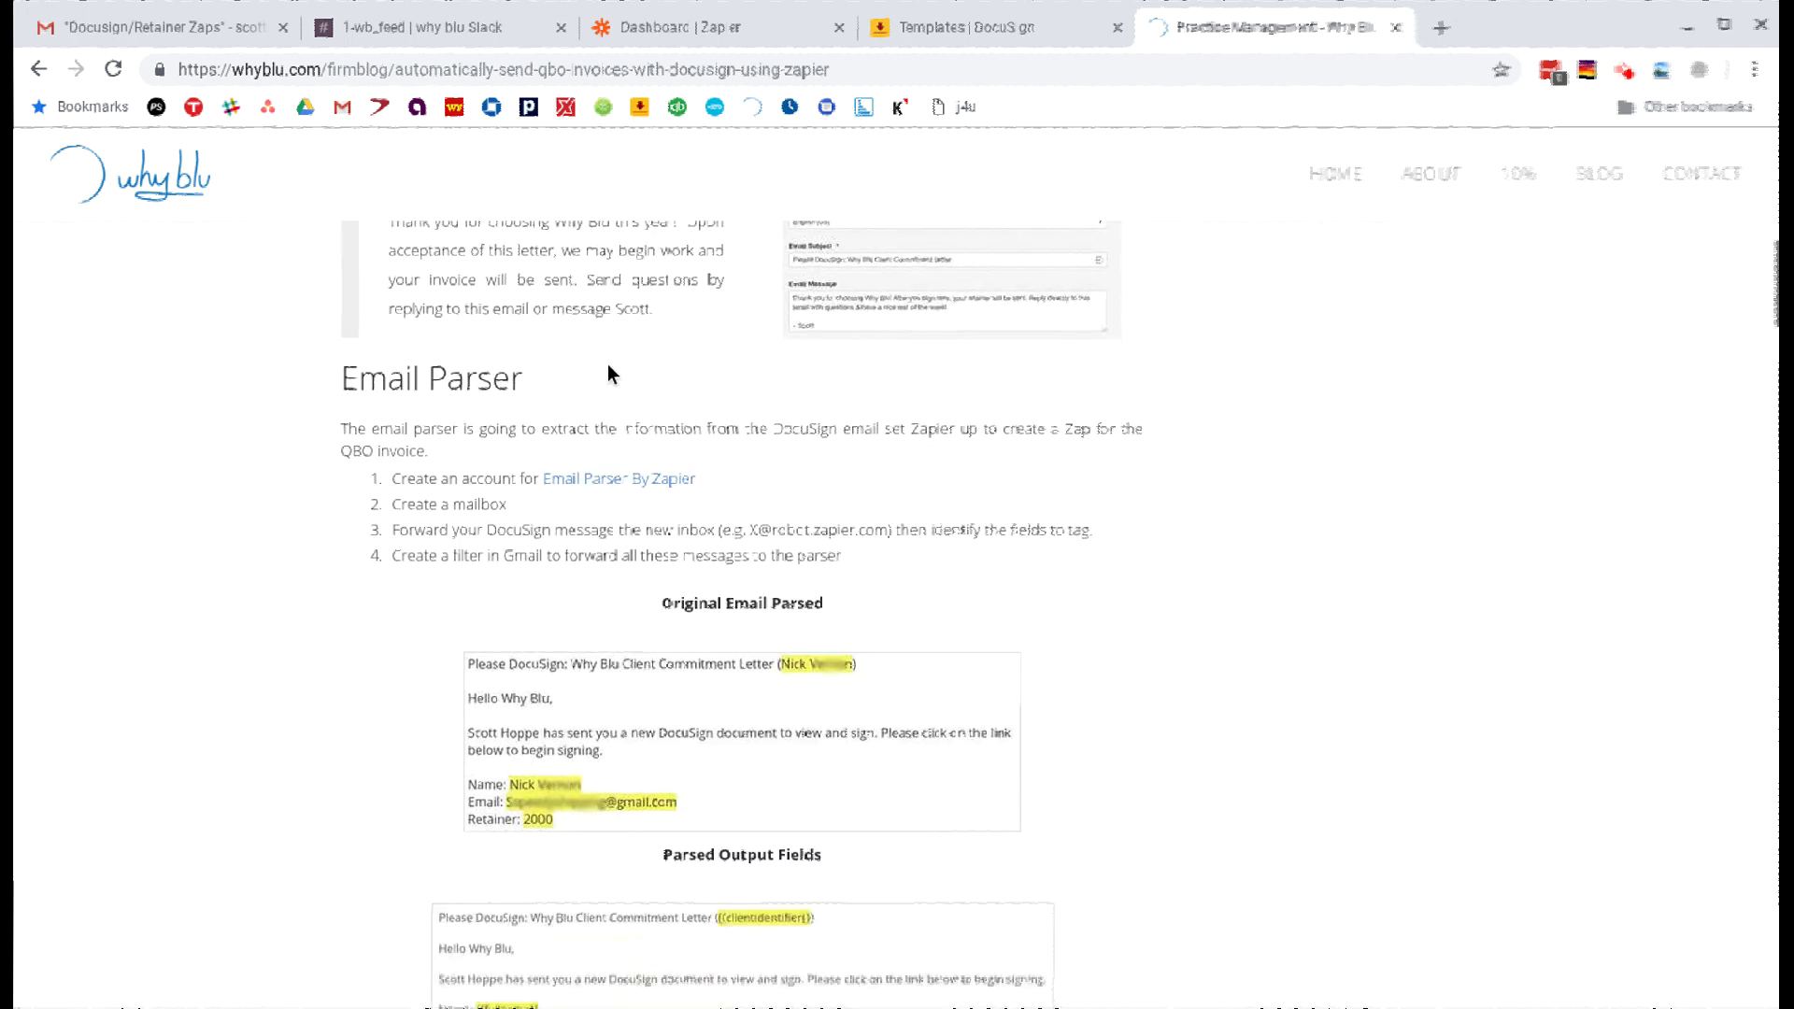
pyautogui.scroll(-2, 608, 364)
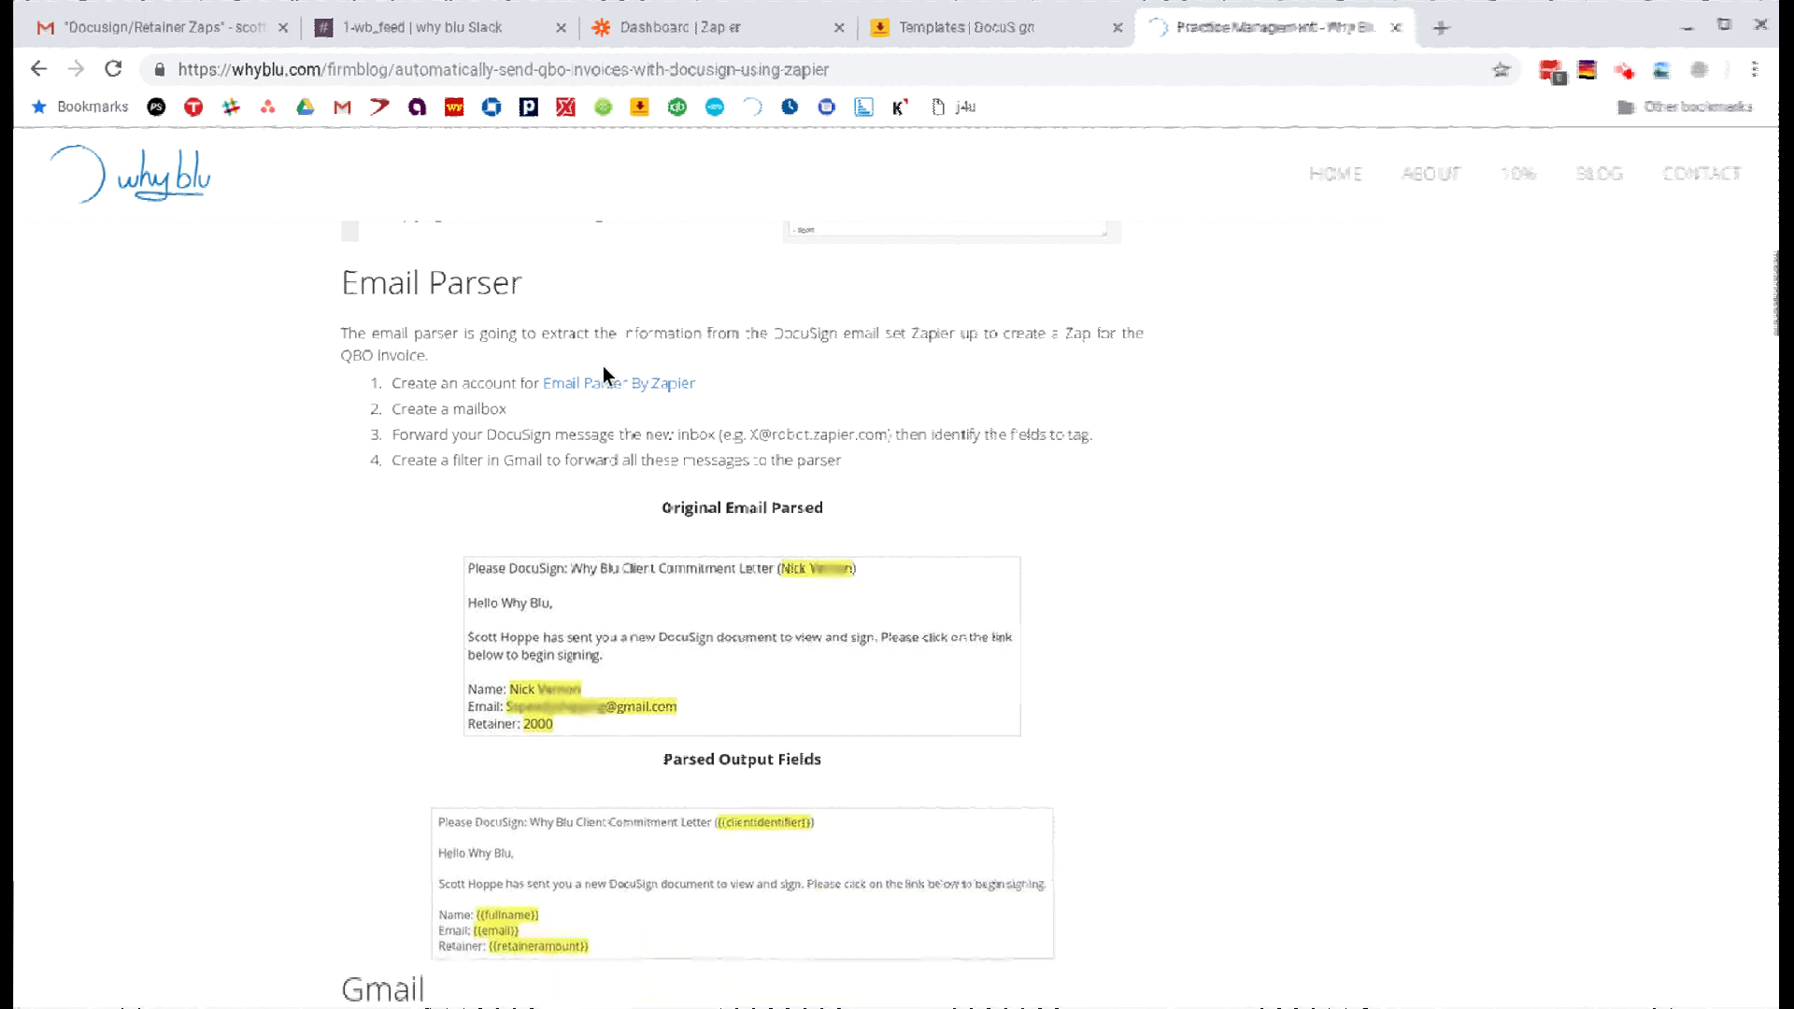
pyautogui.scroll(-1, 603, 376)
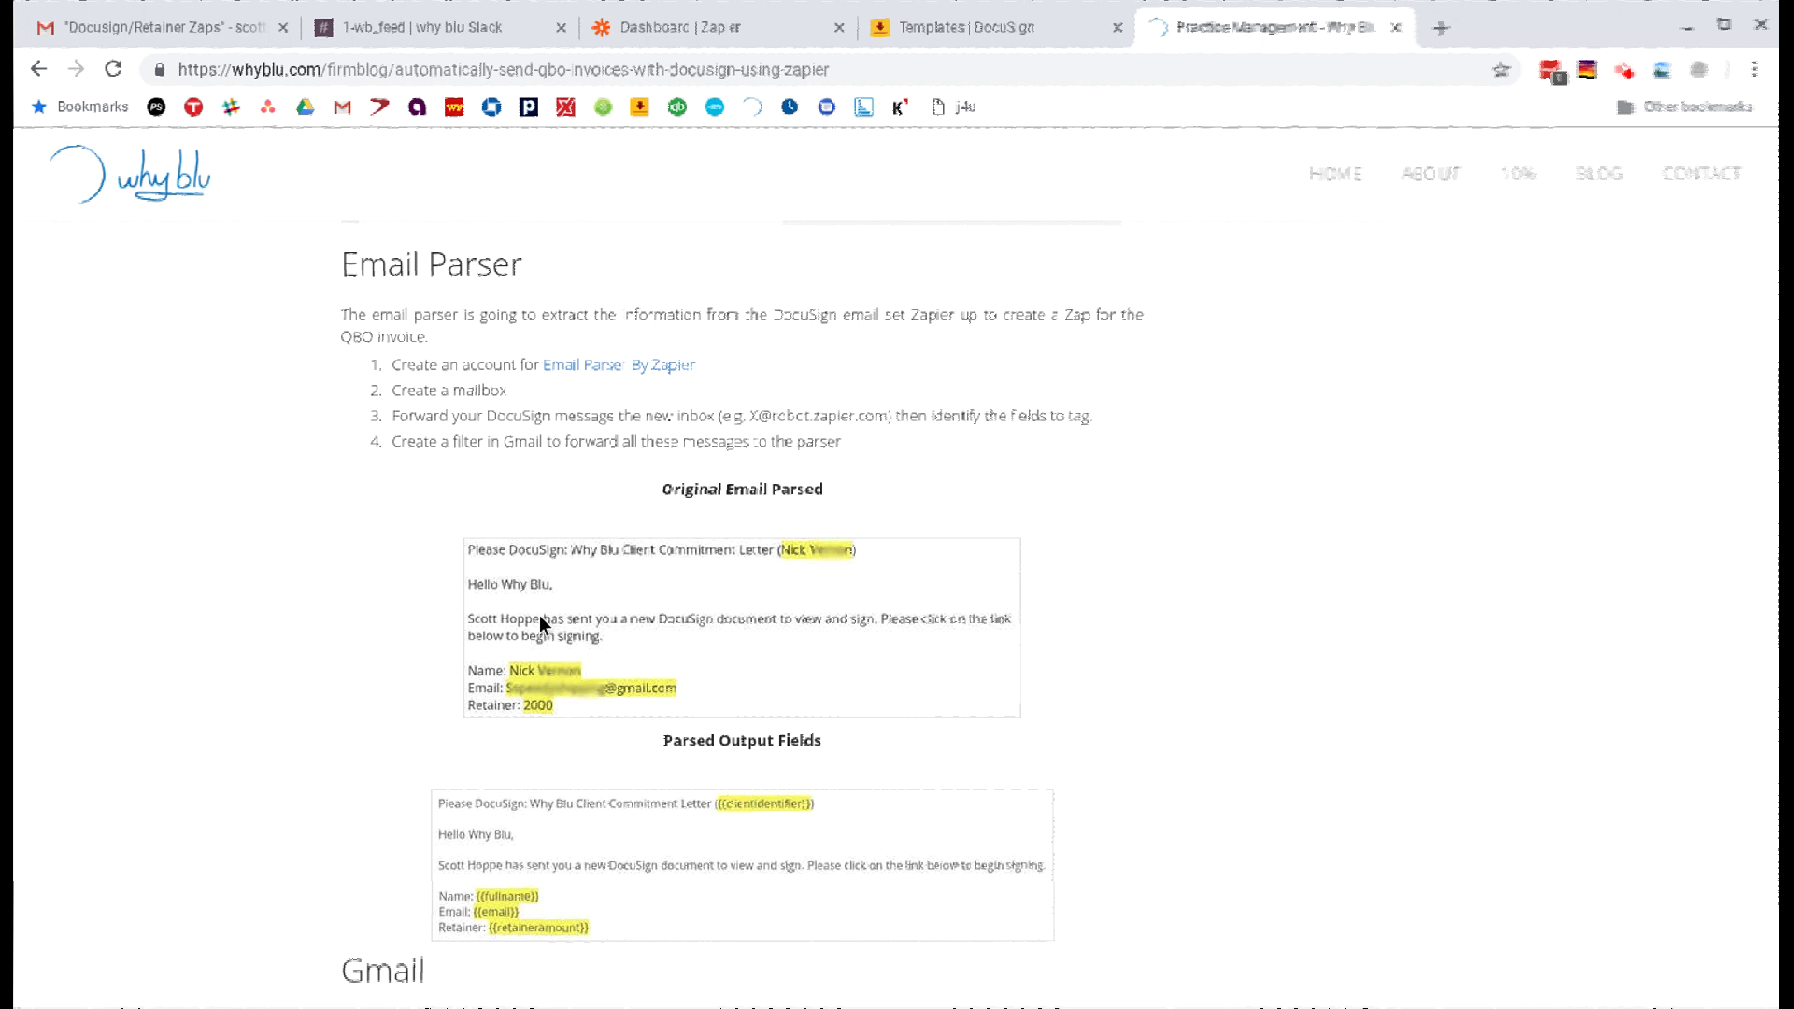
pyautogui.click(946, 21)
# Reopen the ZAPIER template's send form, select all the internal email message text, then return to the blog
pyautogui.click(1681, 361)
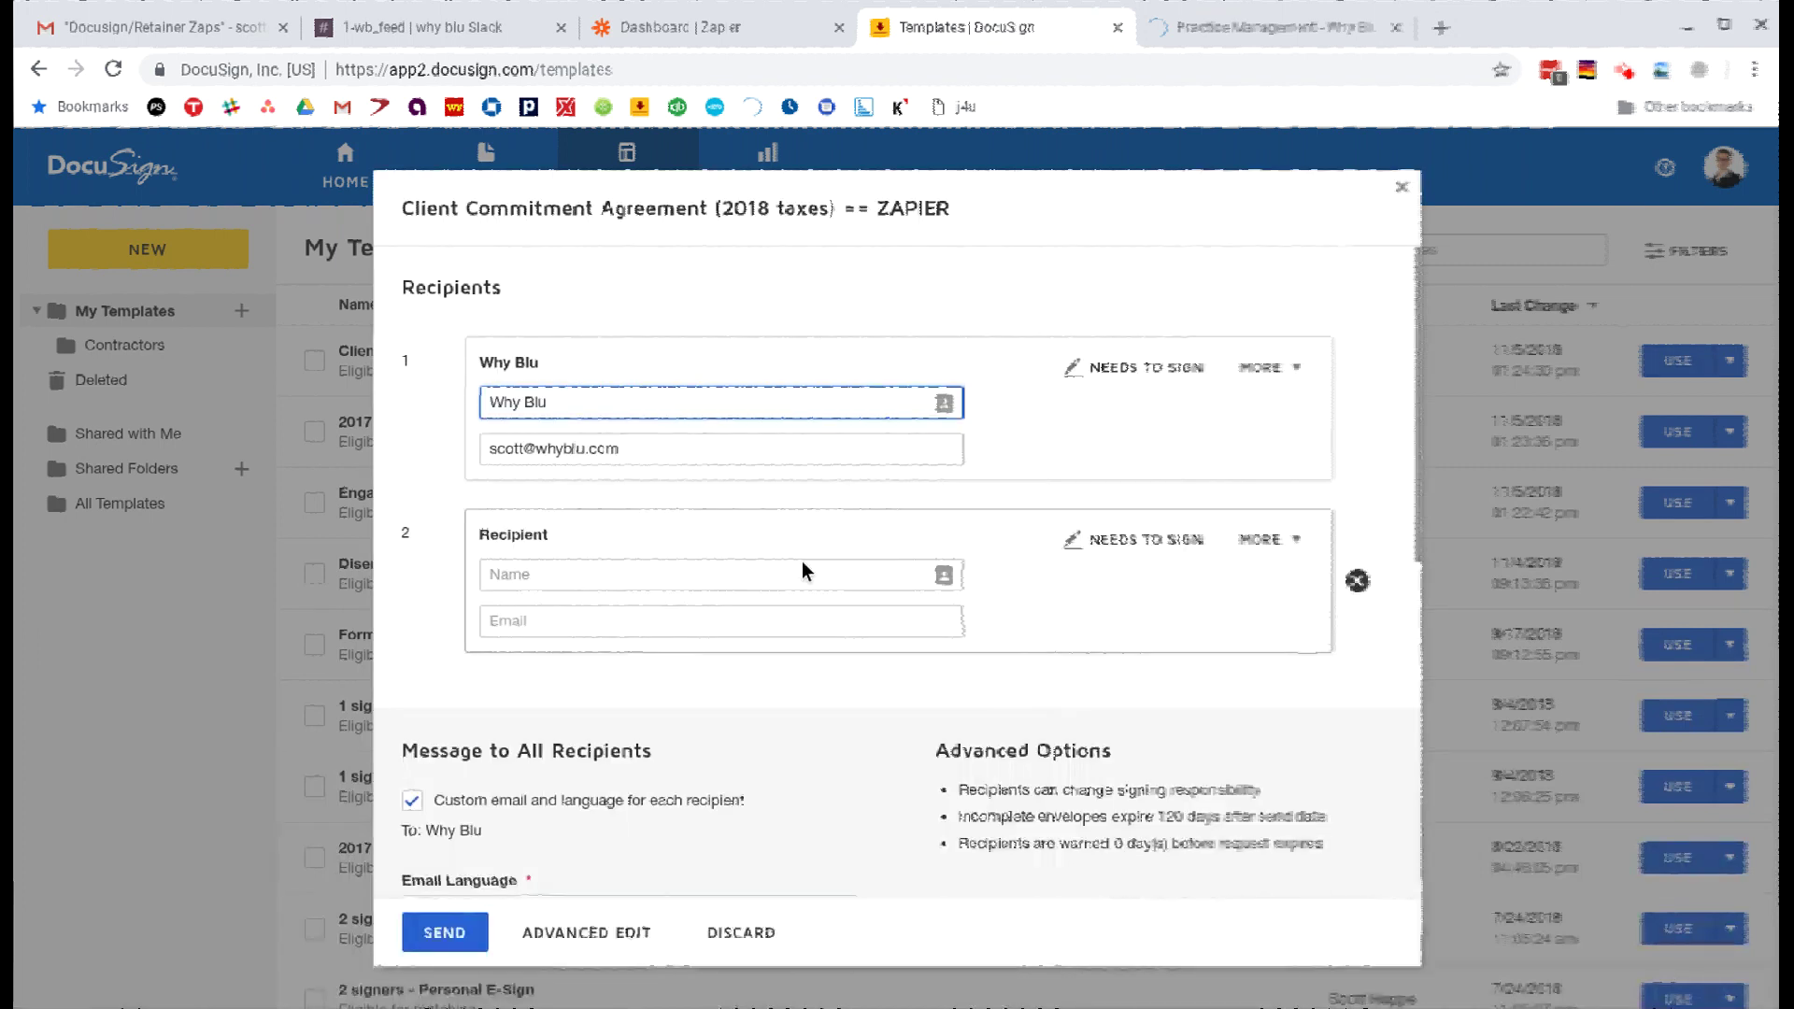
pyautogui.scroll(-5, 802, 561)
pyautogui.click(572, 675)
pyautogui.hotkey('ctrl', 'a')
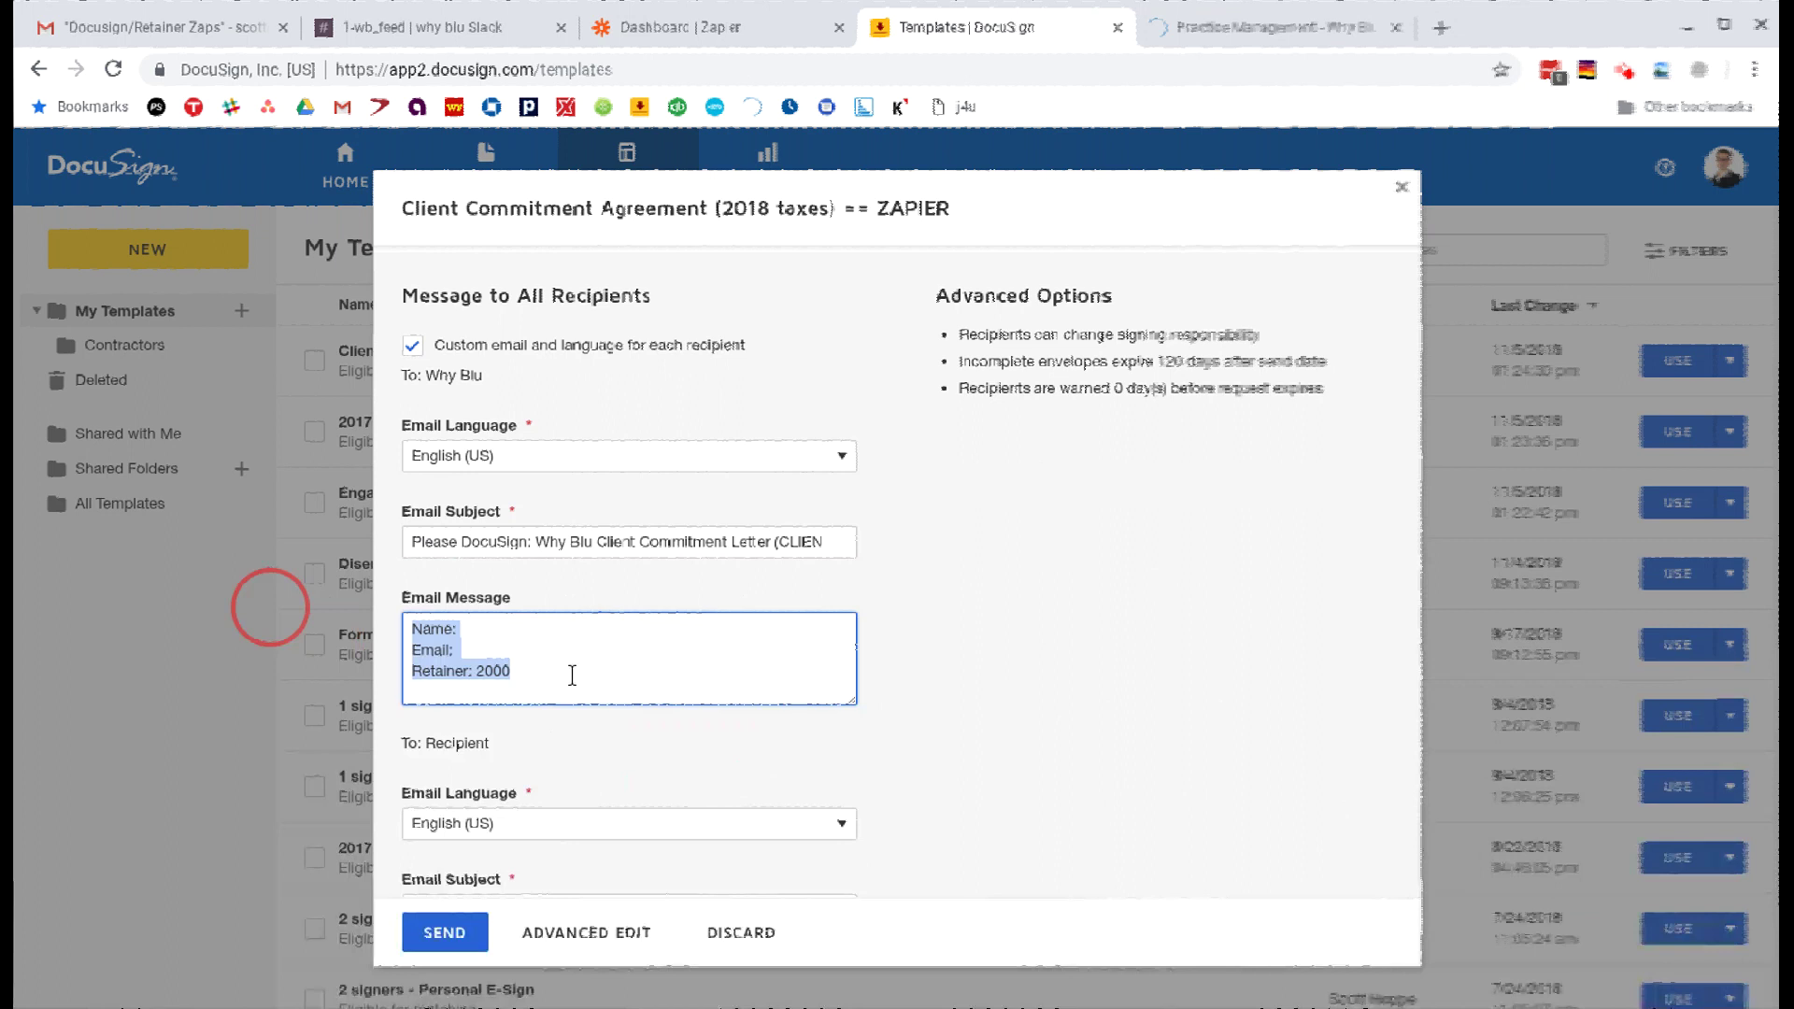
pyautogui.click(1194, 30)
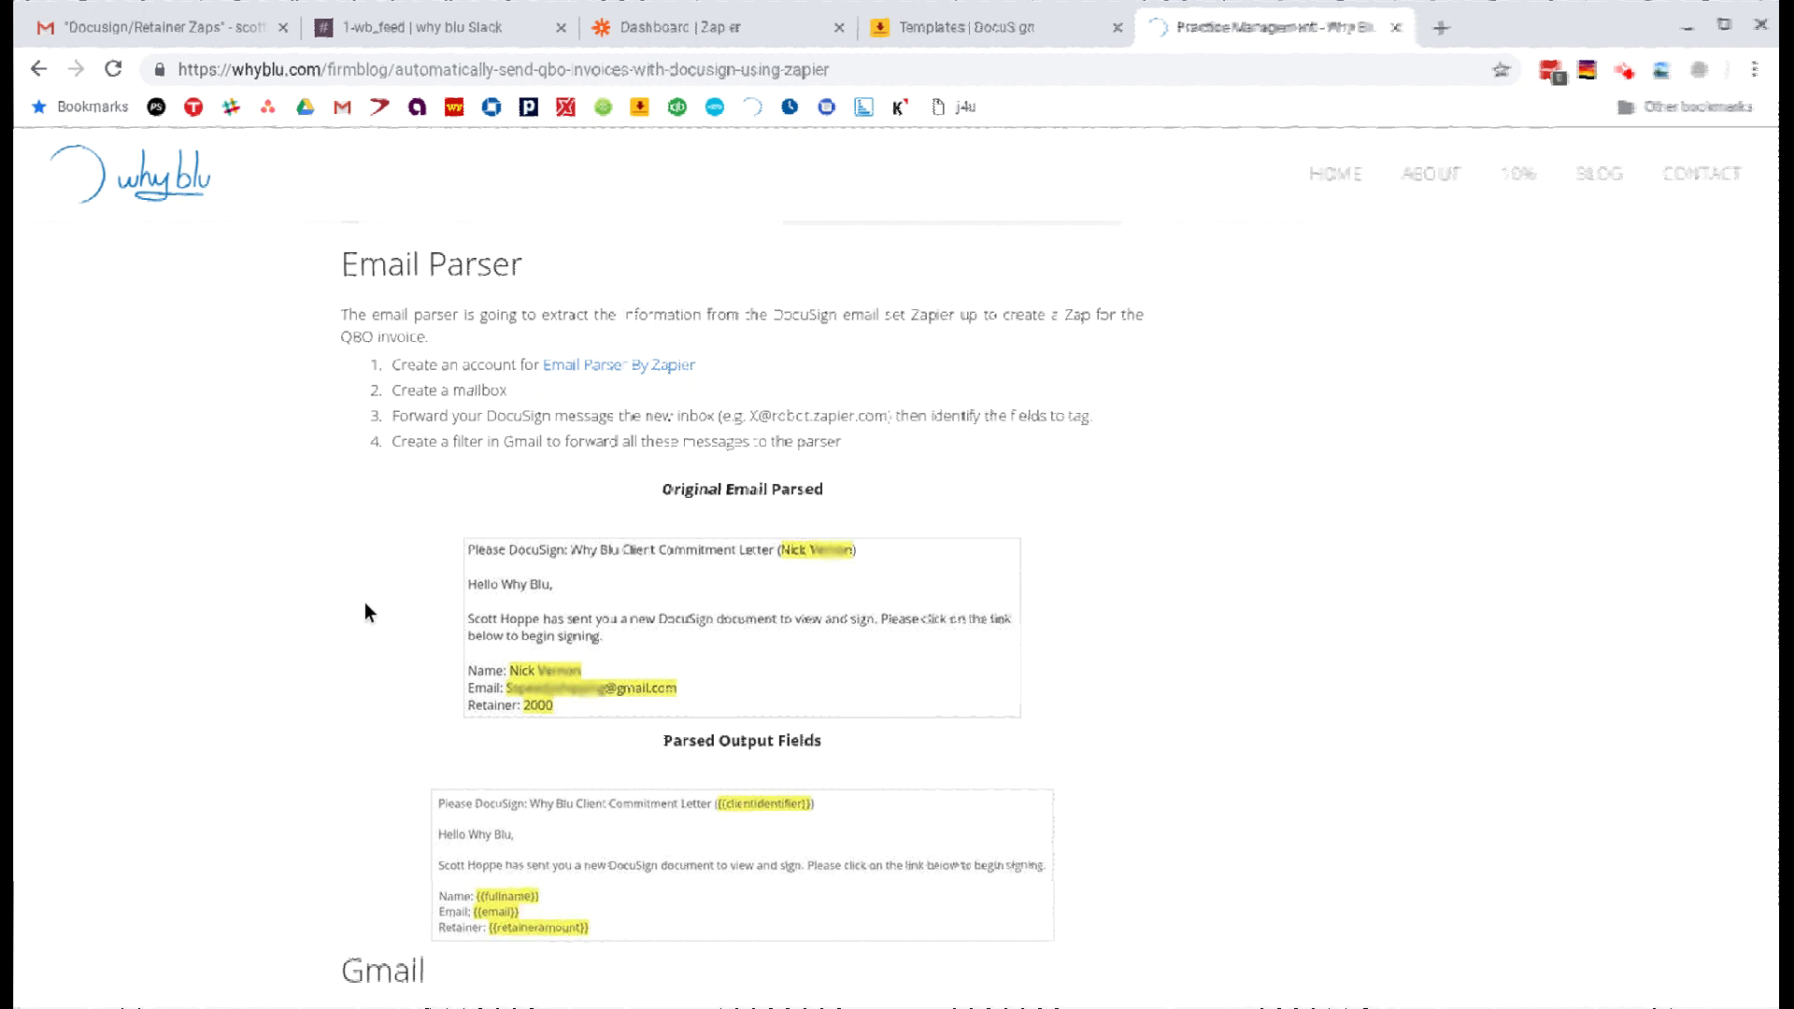
pyautogui.scroll(-2, 318, 612)
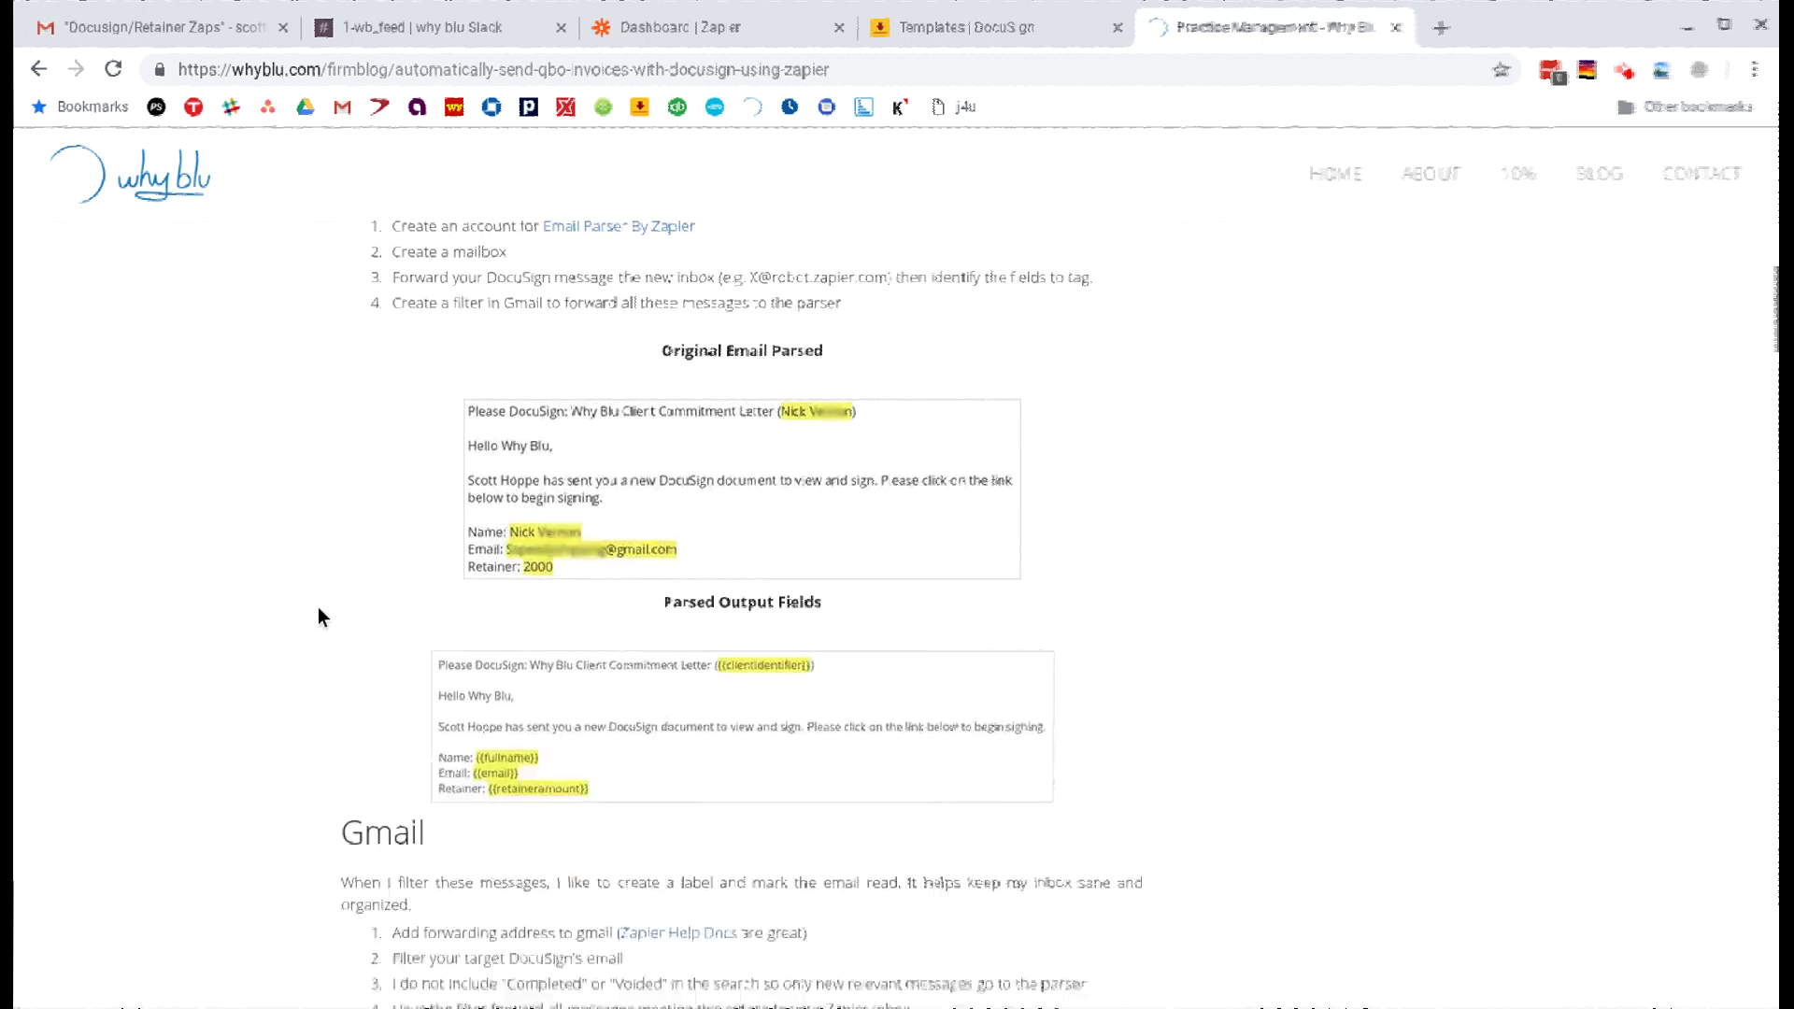
pyautogui.scroll(-5, 318, 617)
pyautogui.scroll(1, 327, 513)
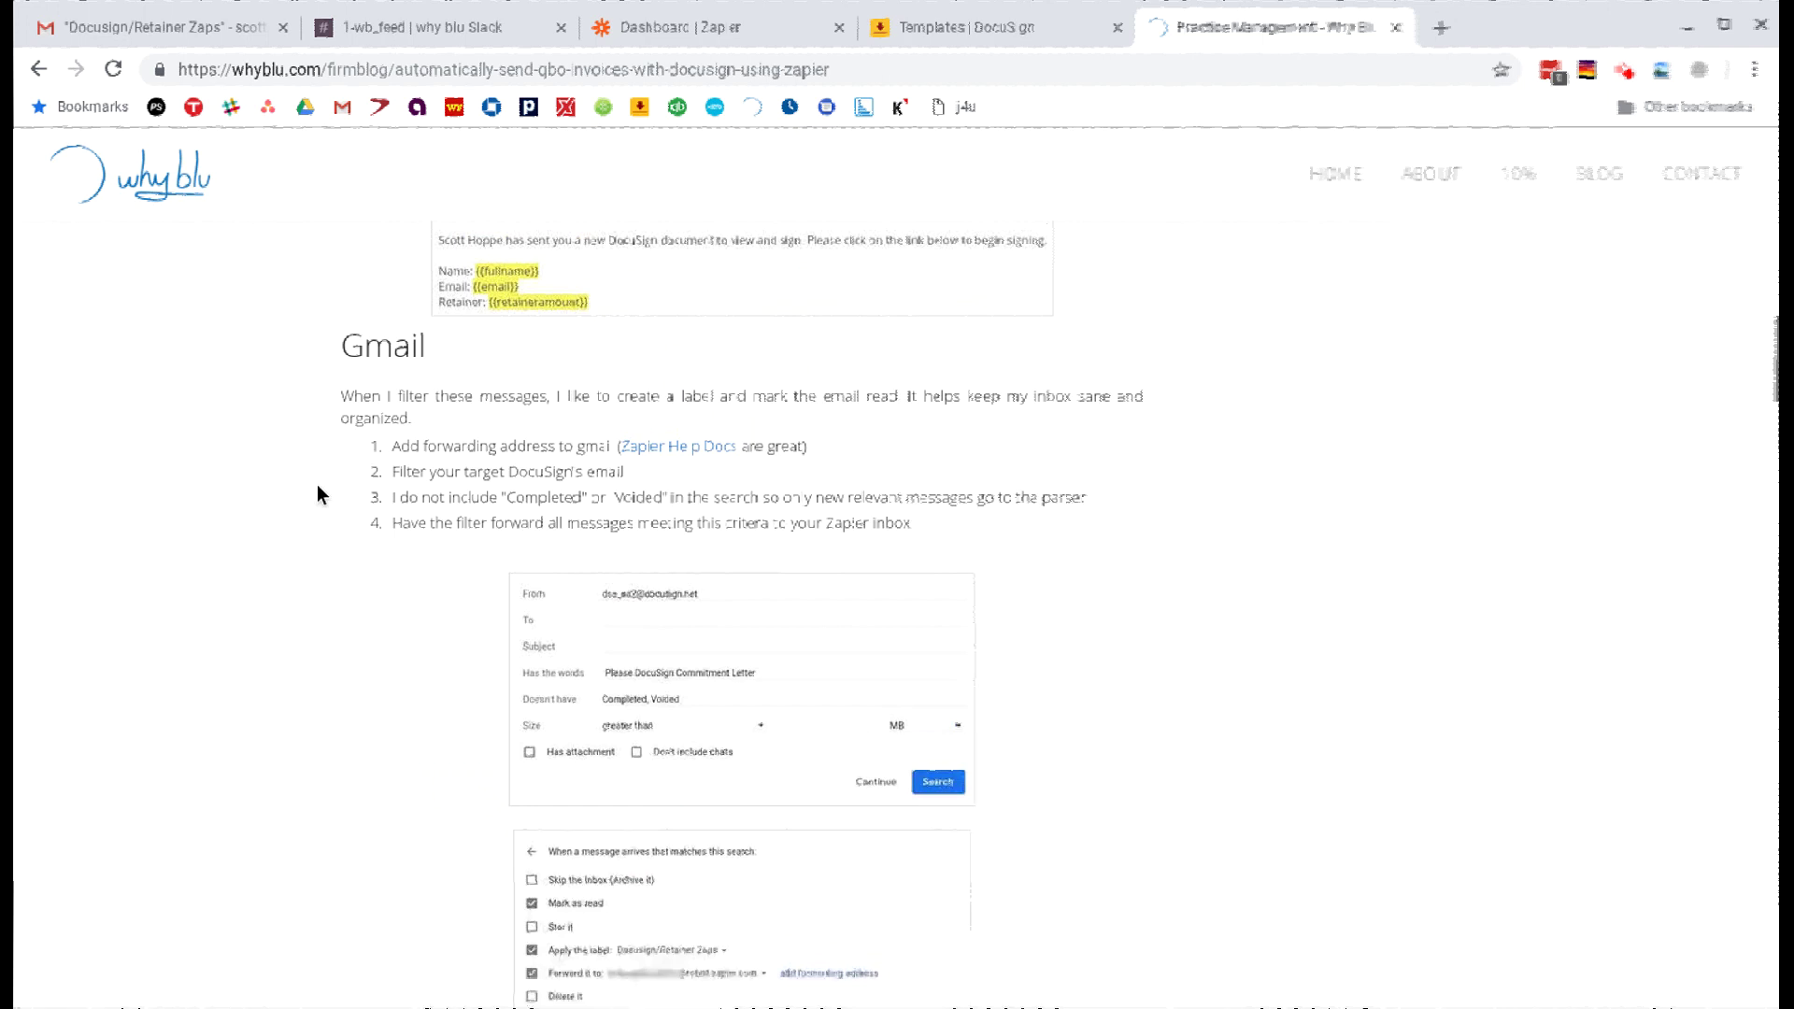
pyautogui.scroll(1, 319, 491)
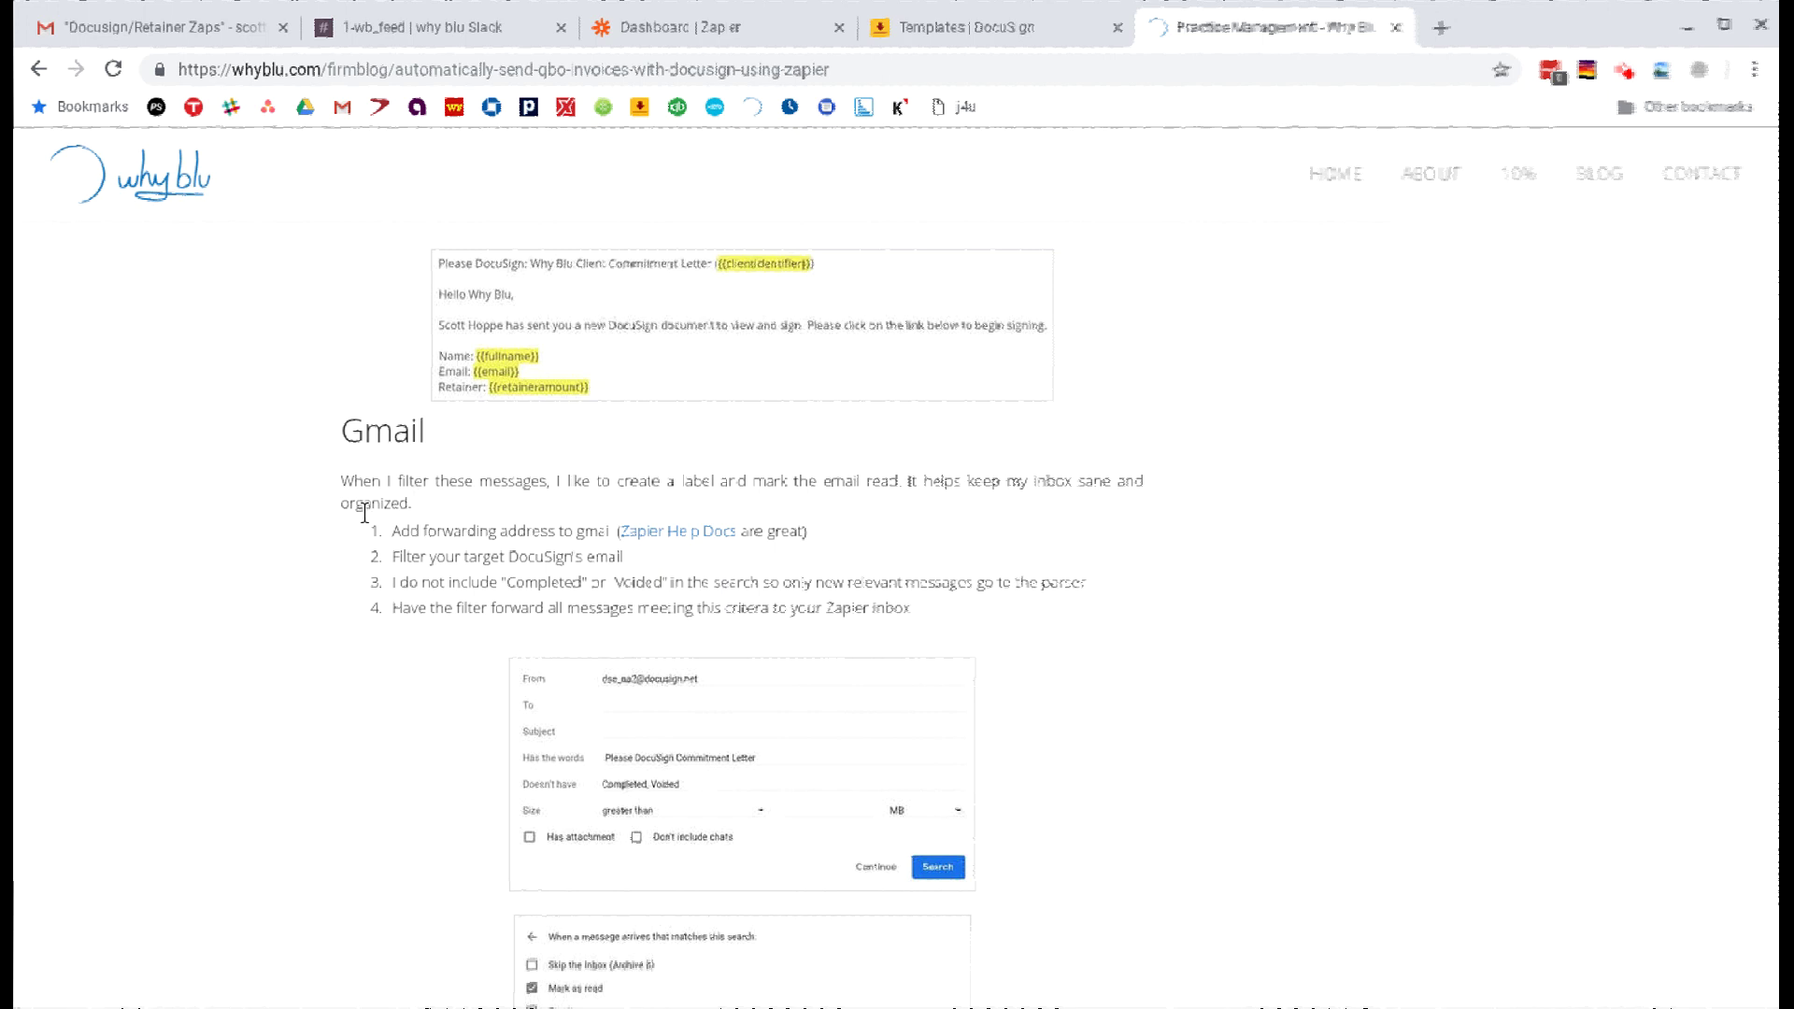
pyautogui.scroll(-1, 318, 516)
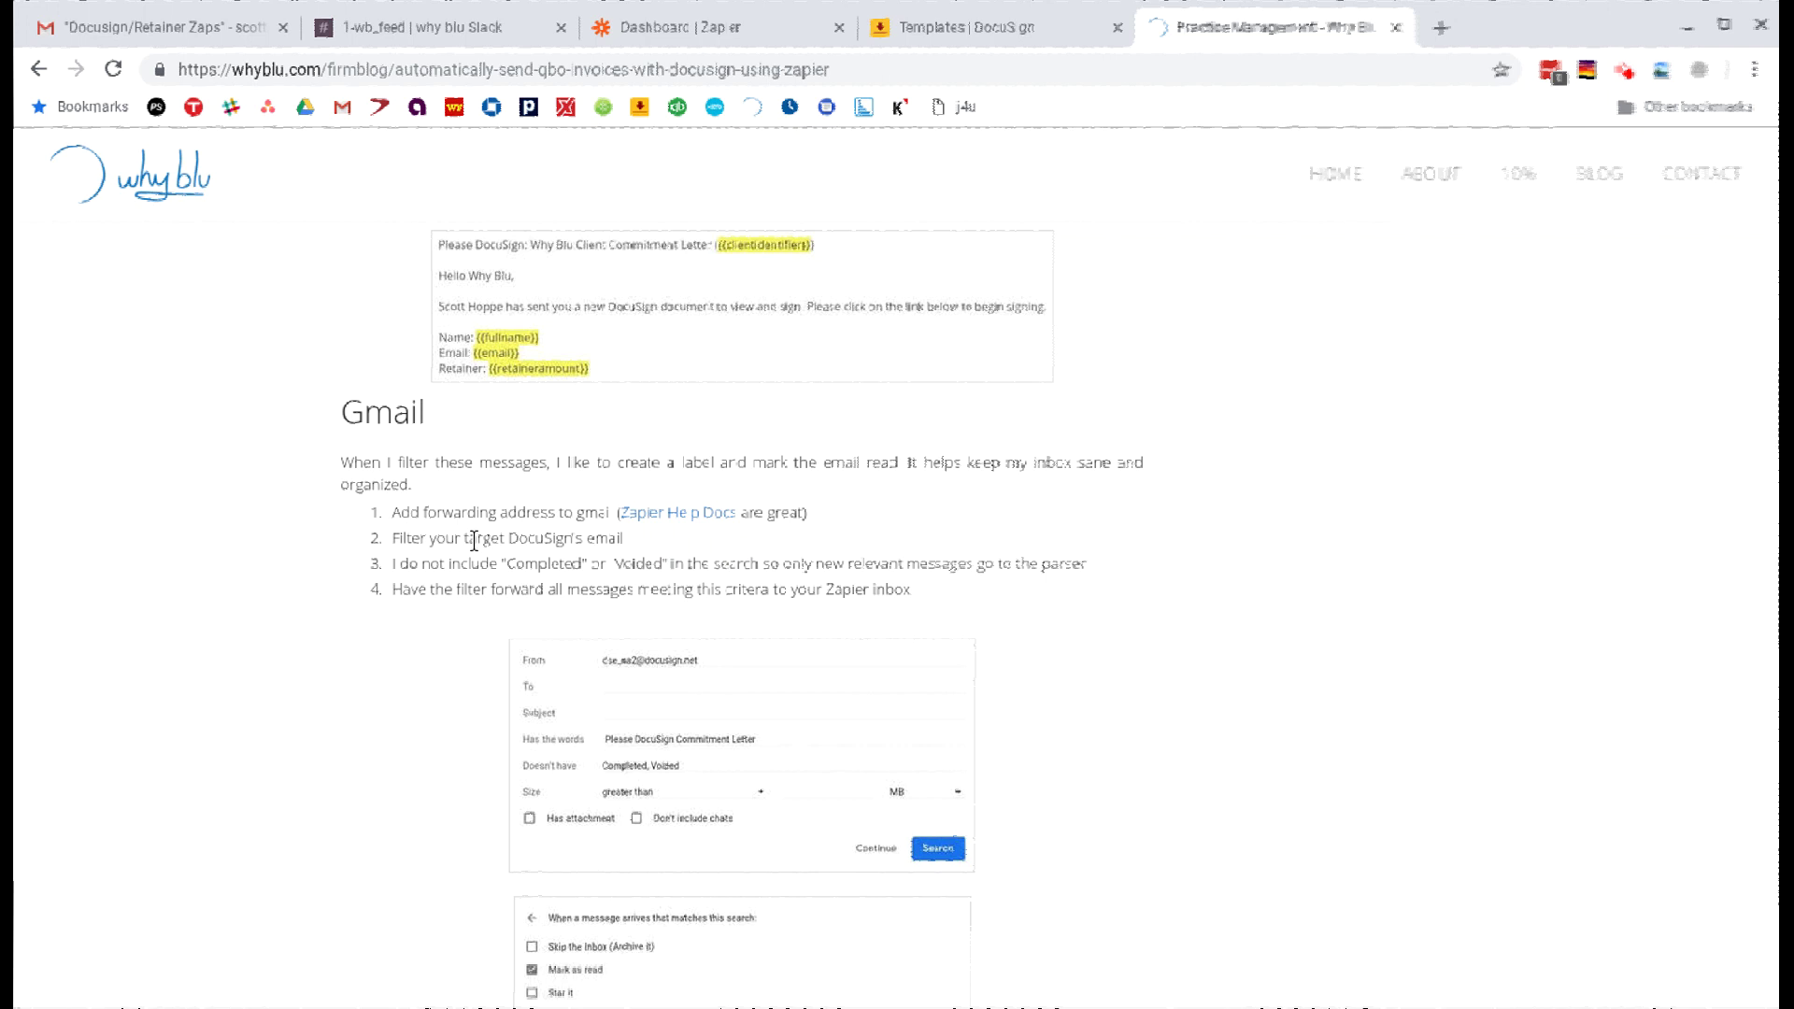
# Scroll past the Gmail filter screenshot to the Zapier heading and its Step 1 New Email trigger
pyautogui.scroll(-1, 482, 528)
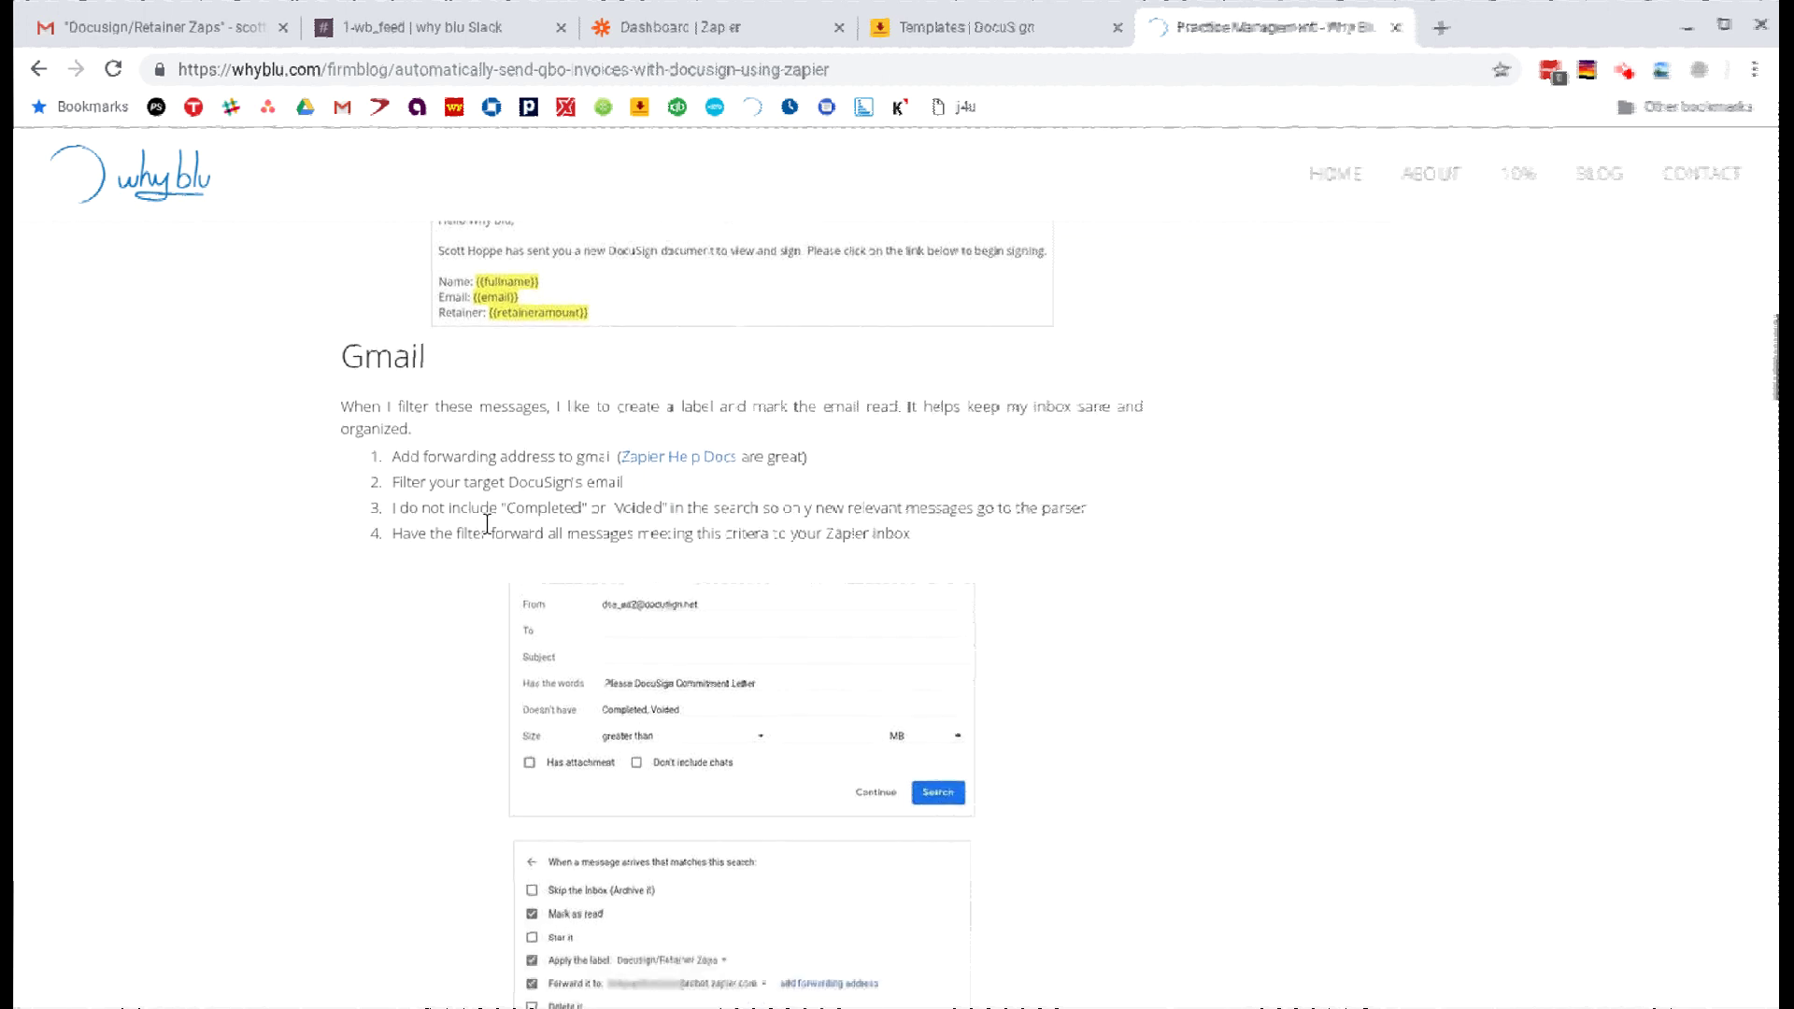
pyautogui.scroll(-1, 463, 526)
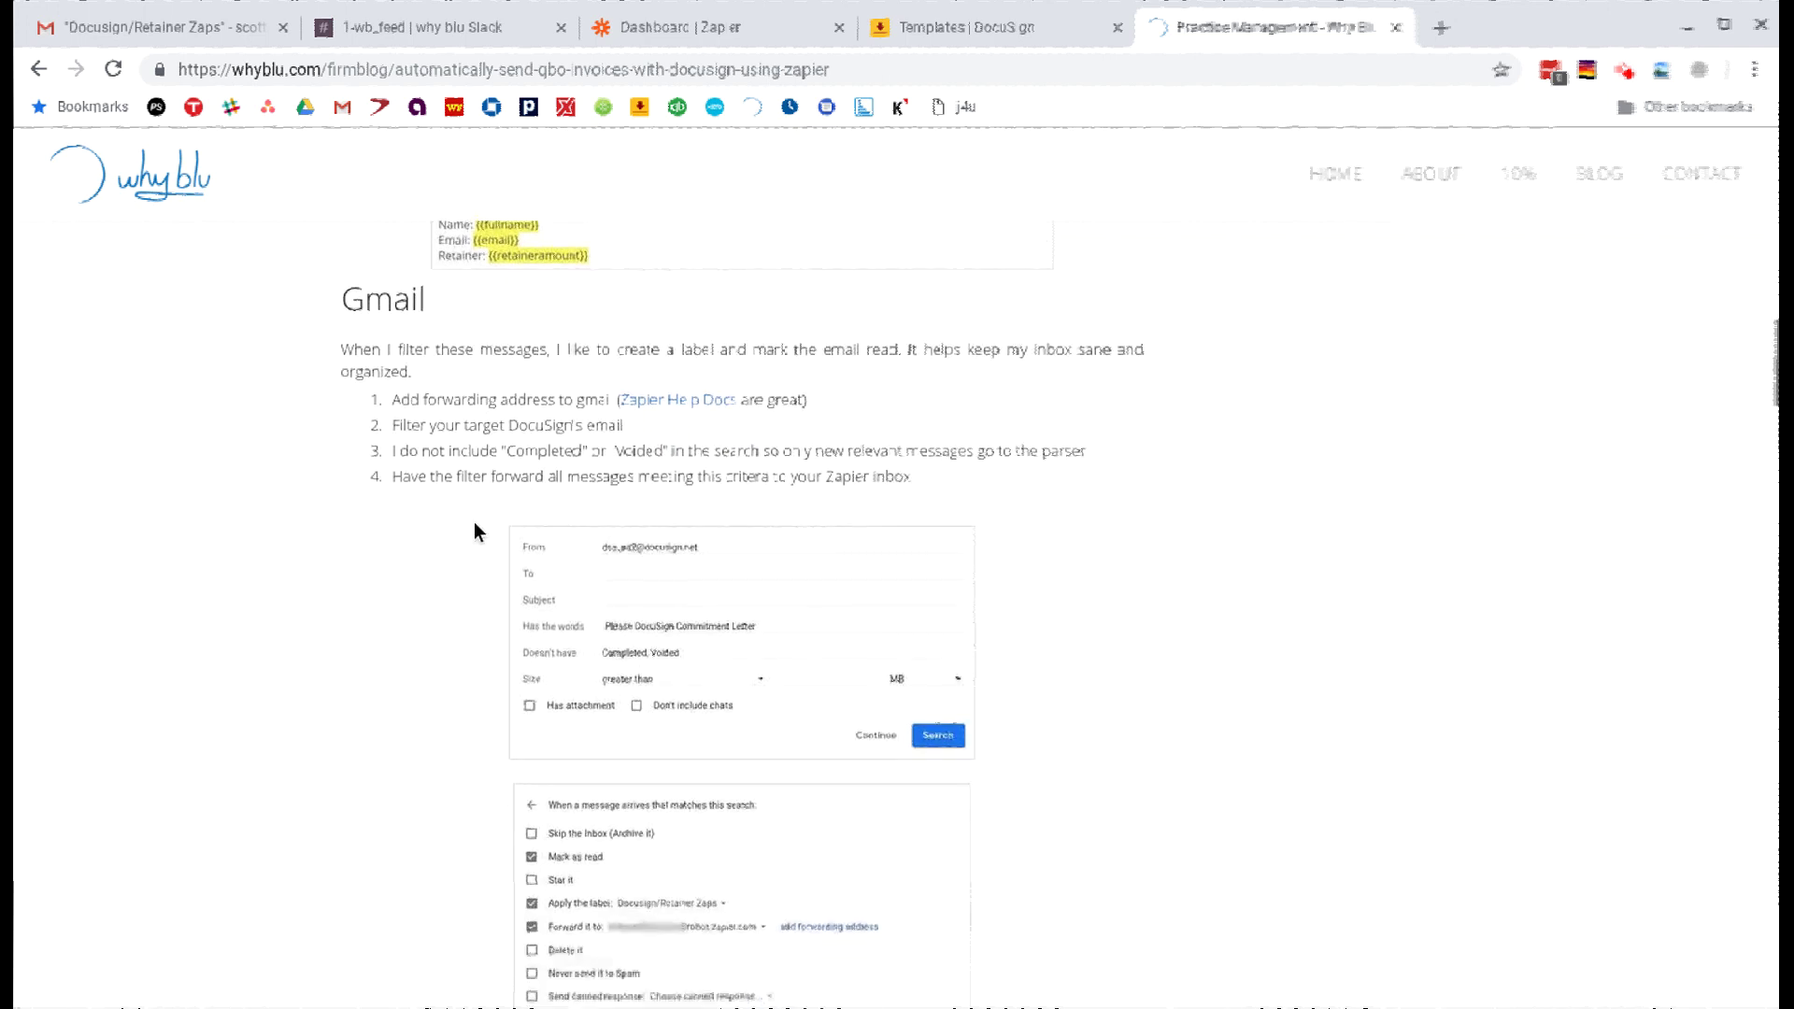
pyautogui.scroll(-1, 475, 523)
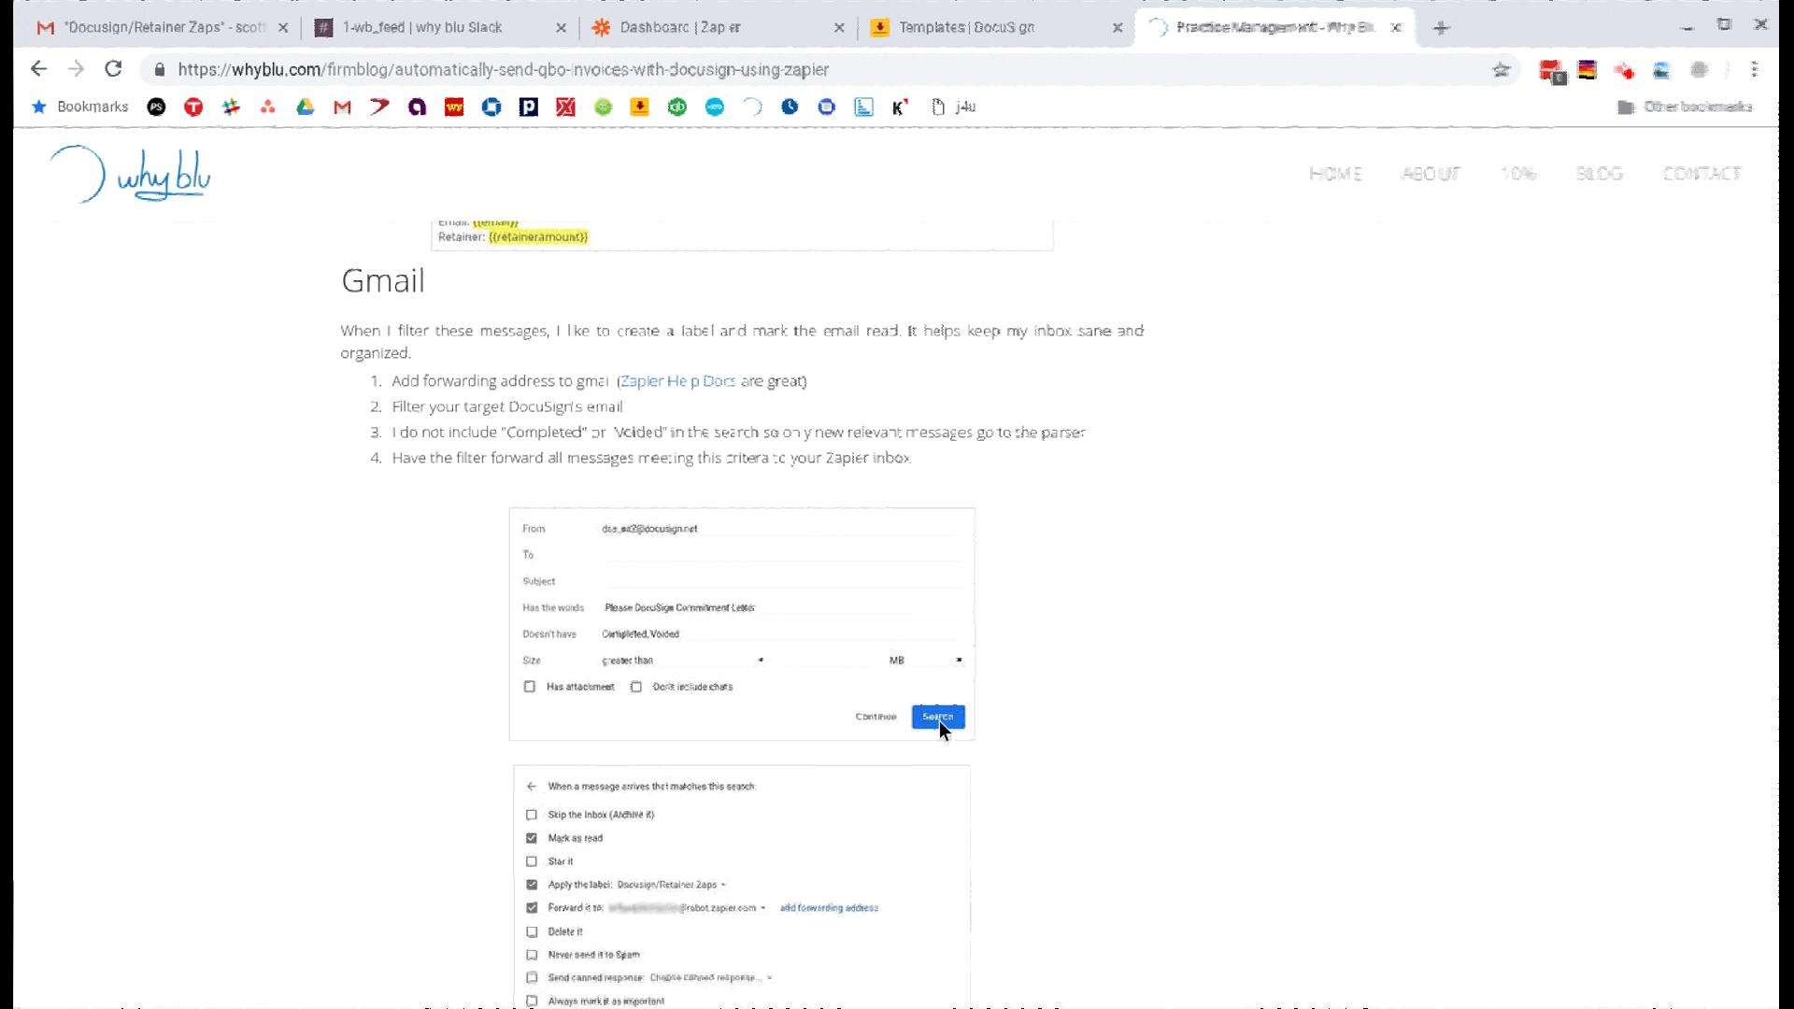
pyautogui.scroll(-1, 1022, 669)
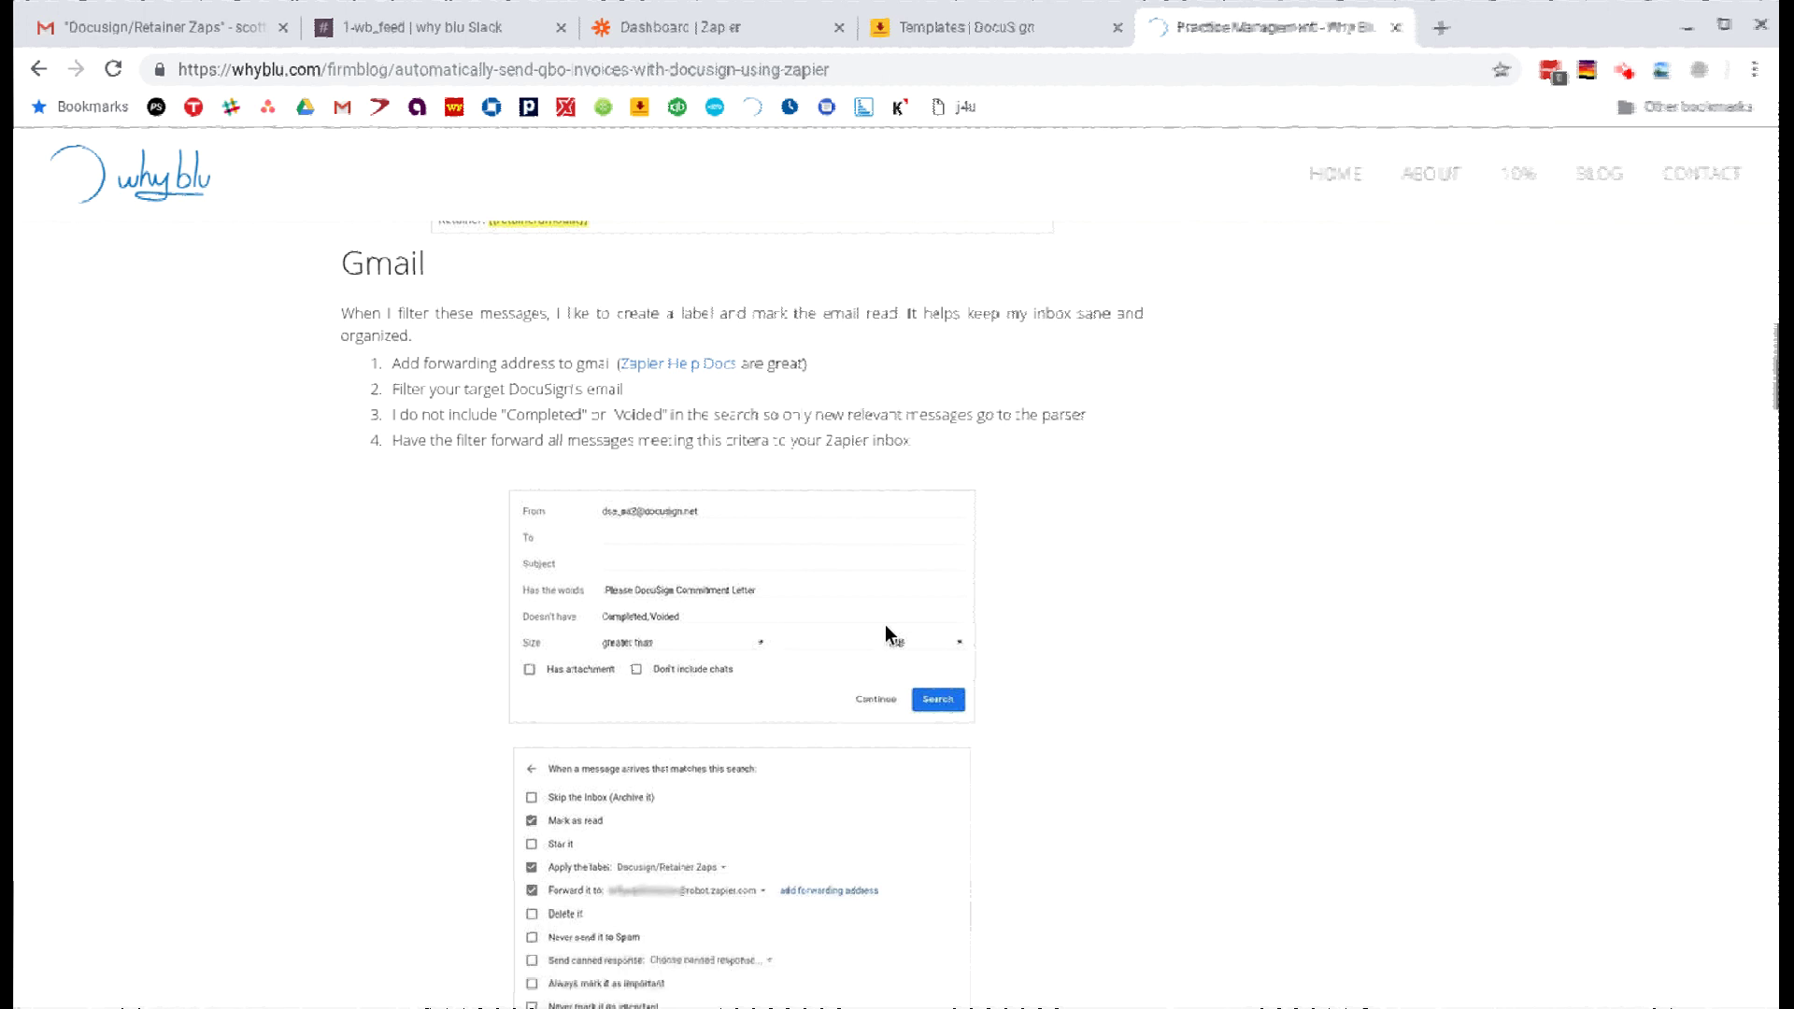
pyautogui.scroll(-1, 730, 568)
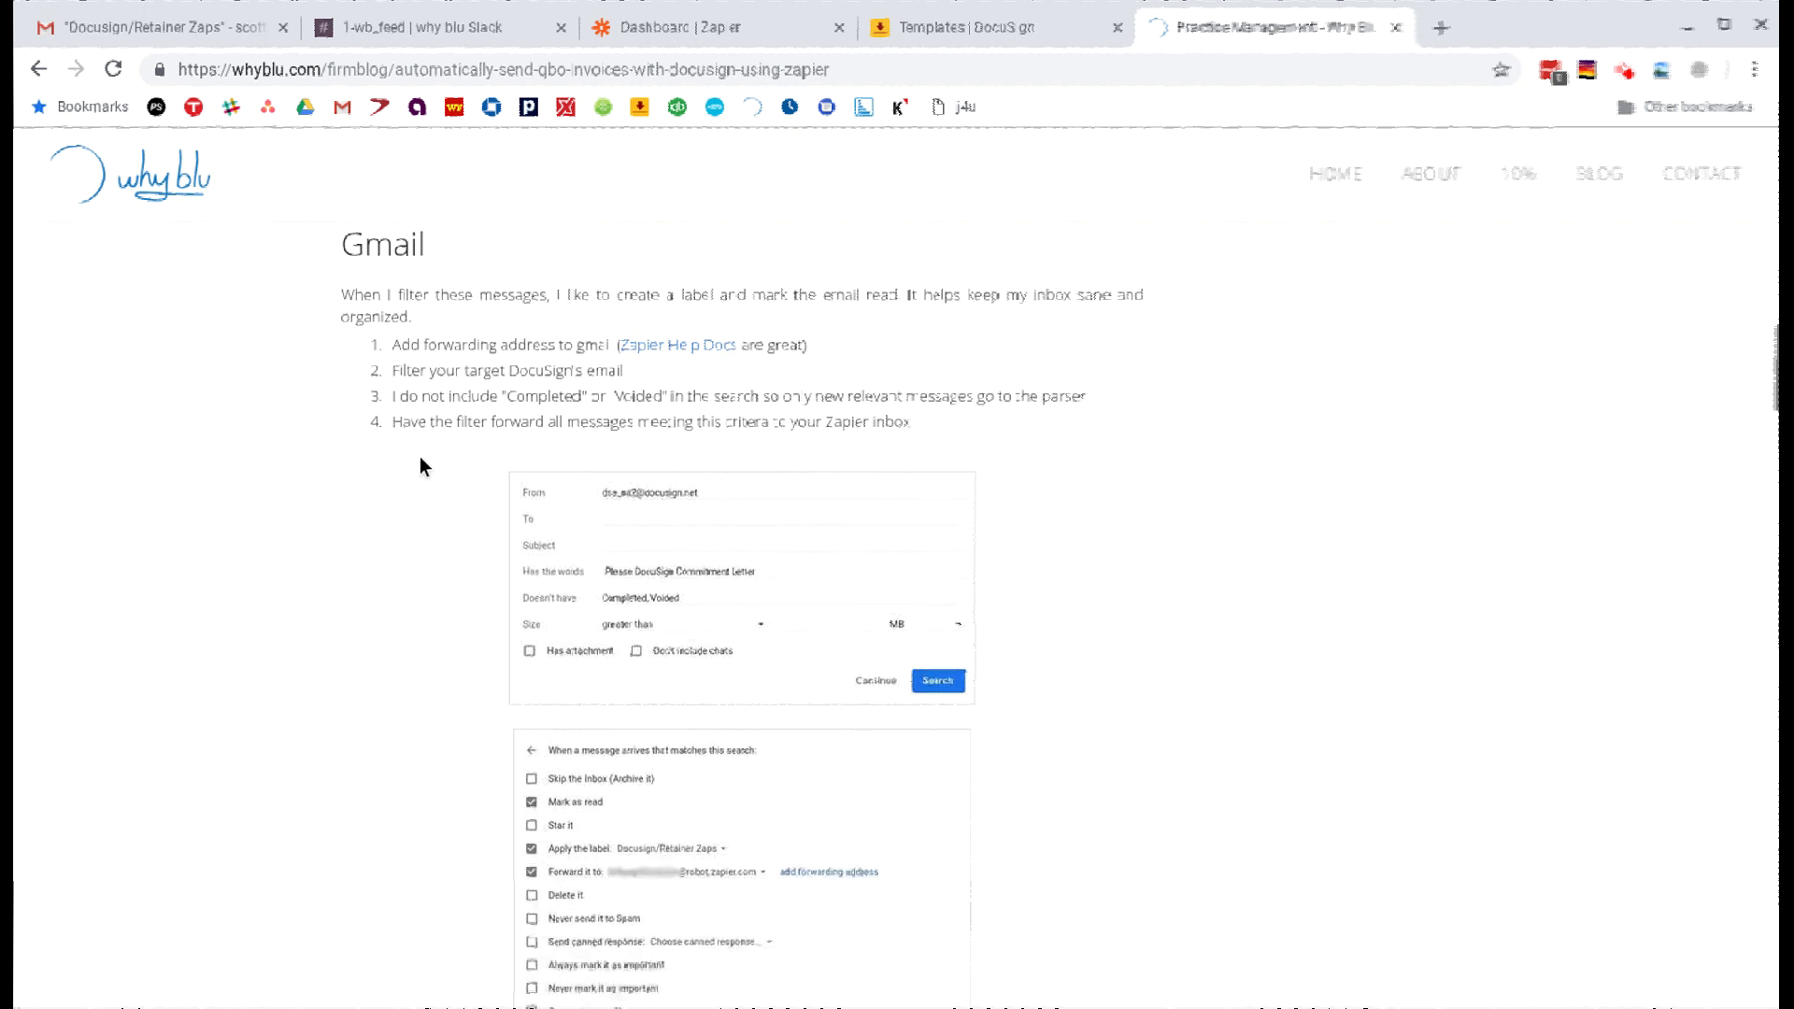
pyautogui.scroll(-4, 450, 510)
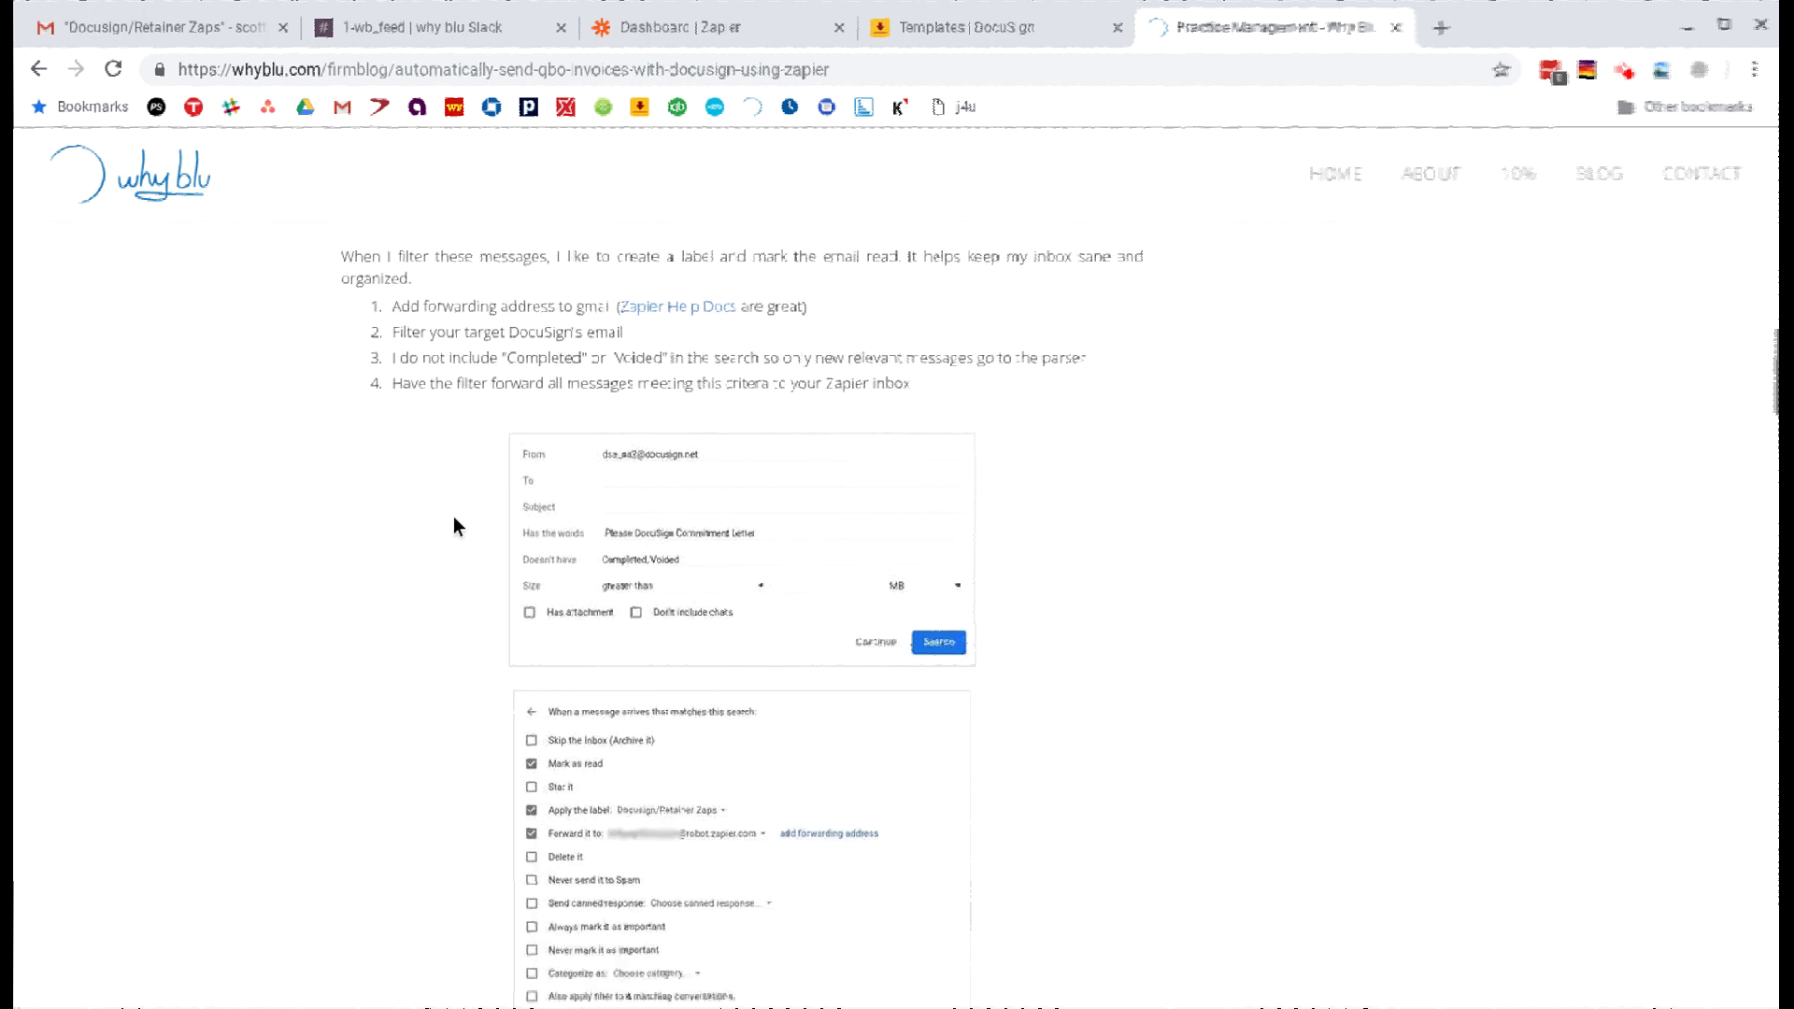
pyautogui.scroll(-1, 457, 525)
pyautogui.scroll(-5, 435, 523)
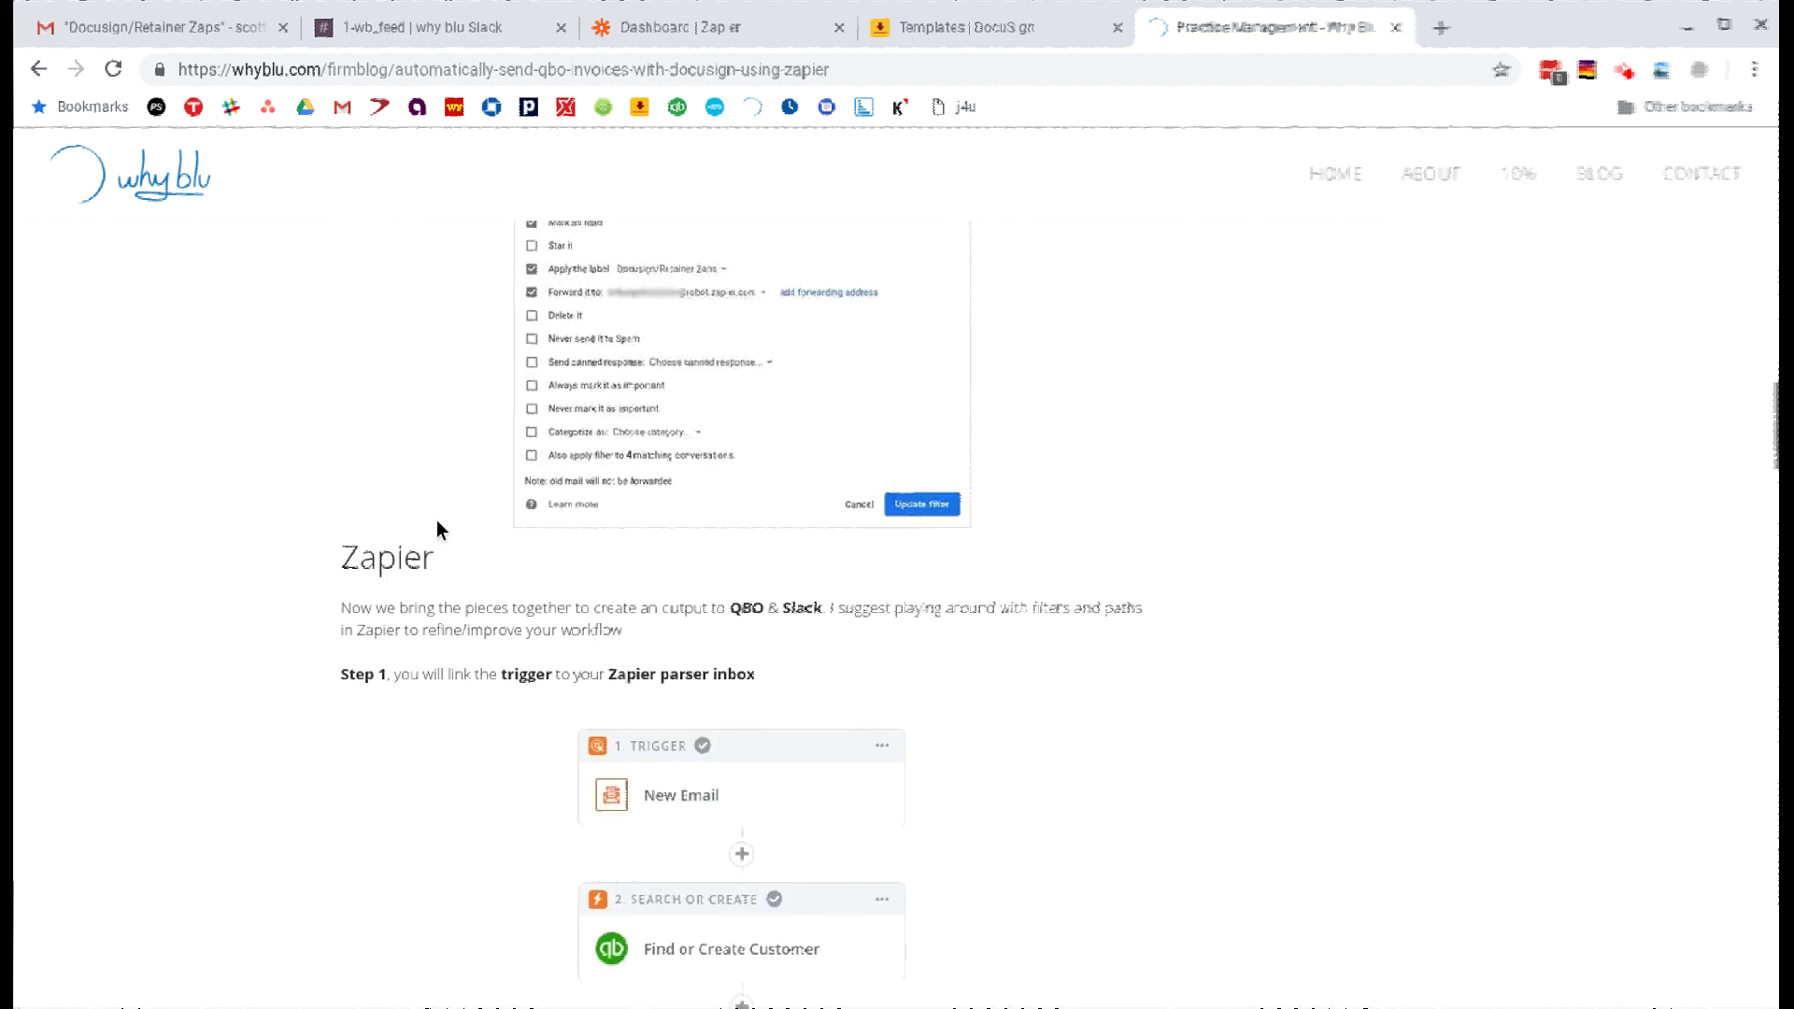
# Bring all four Zap steps into view: New Email, Find or Create Customer, Create Invoice, Send Channel Message
pyautogui.scroll(3, 440, 514)
pyautogui.scroll(2, 440, 521)
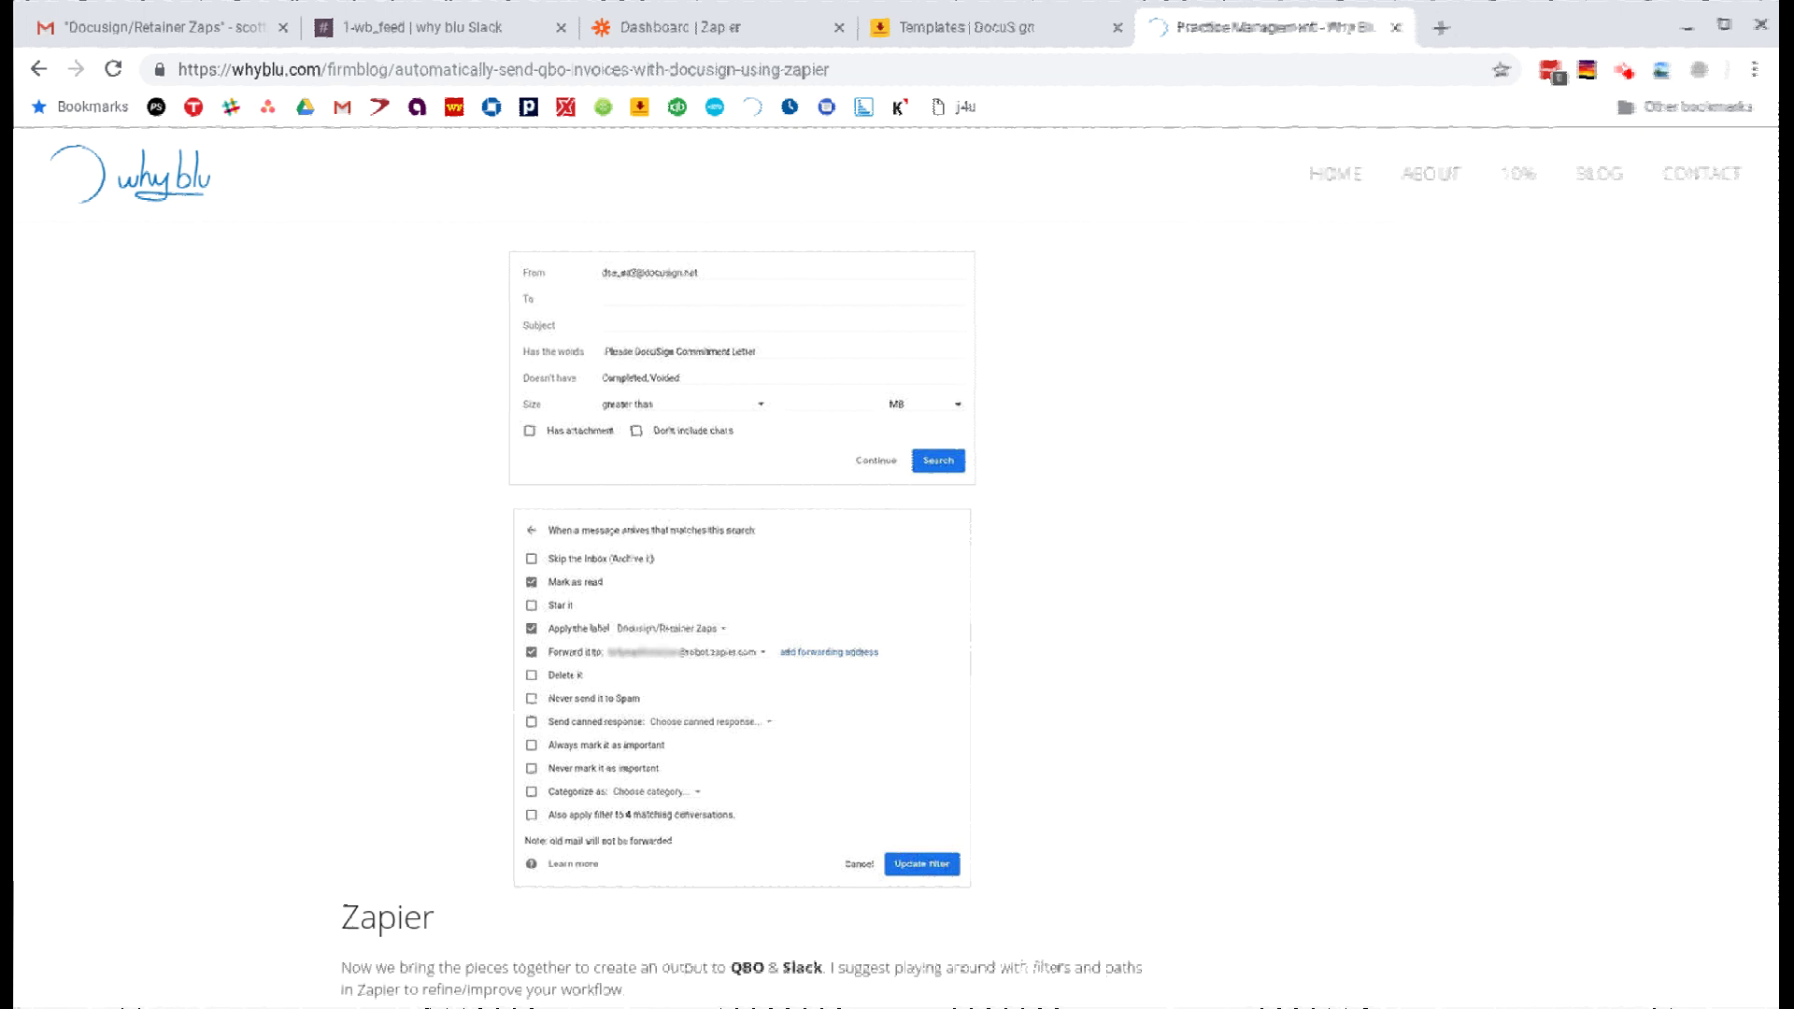
pyautogui.scroll(-1, 1108, 581)
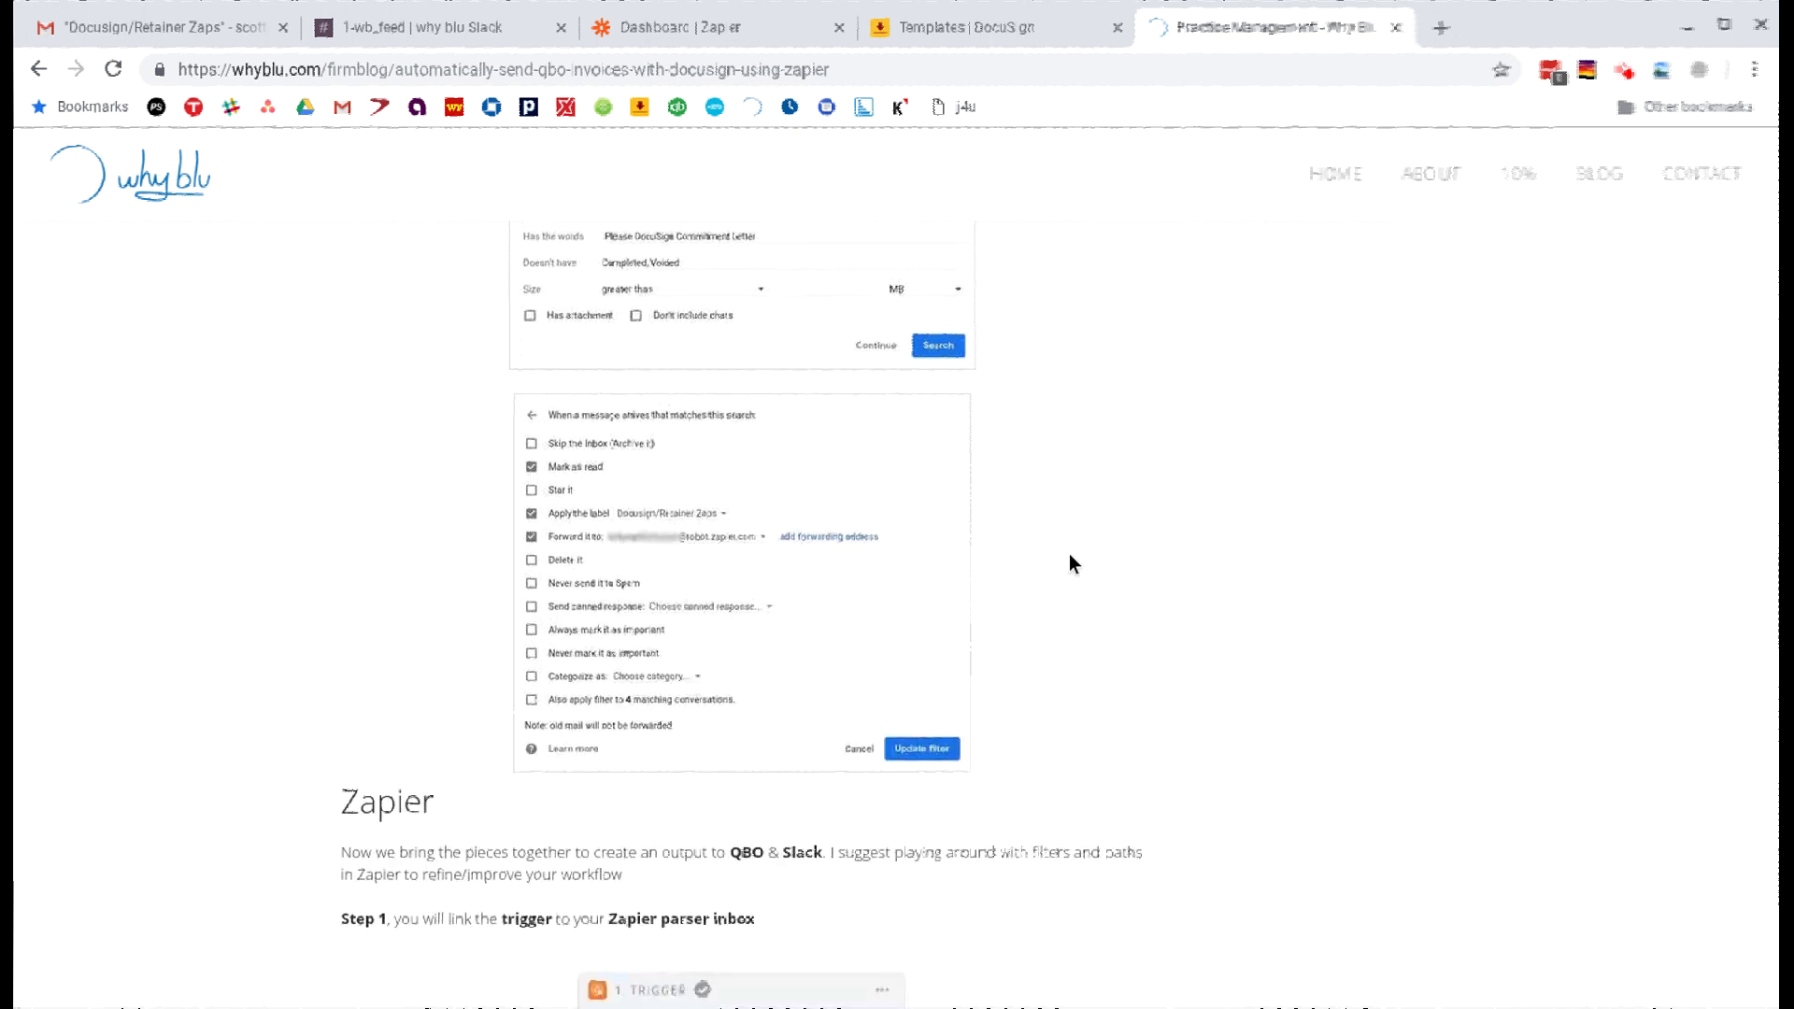
pyautogui.scroll(-3, 1070, 556)
pyautogui.scroll(-3, 1070, 560)
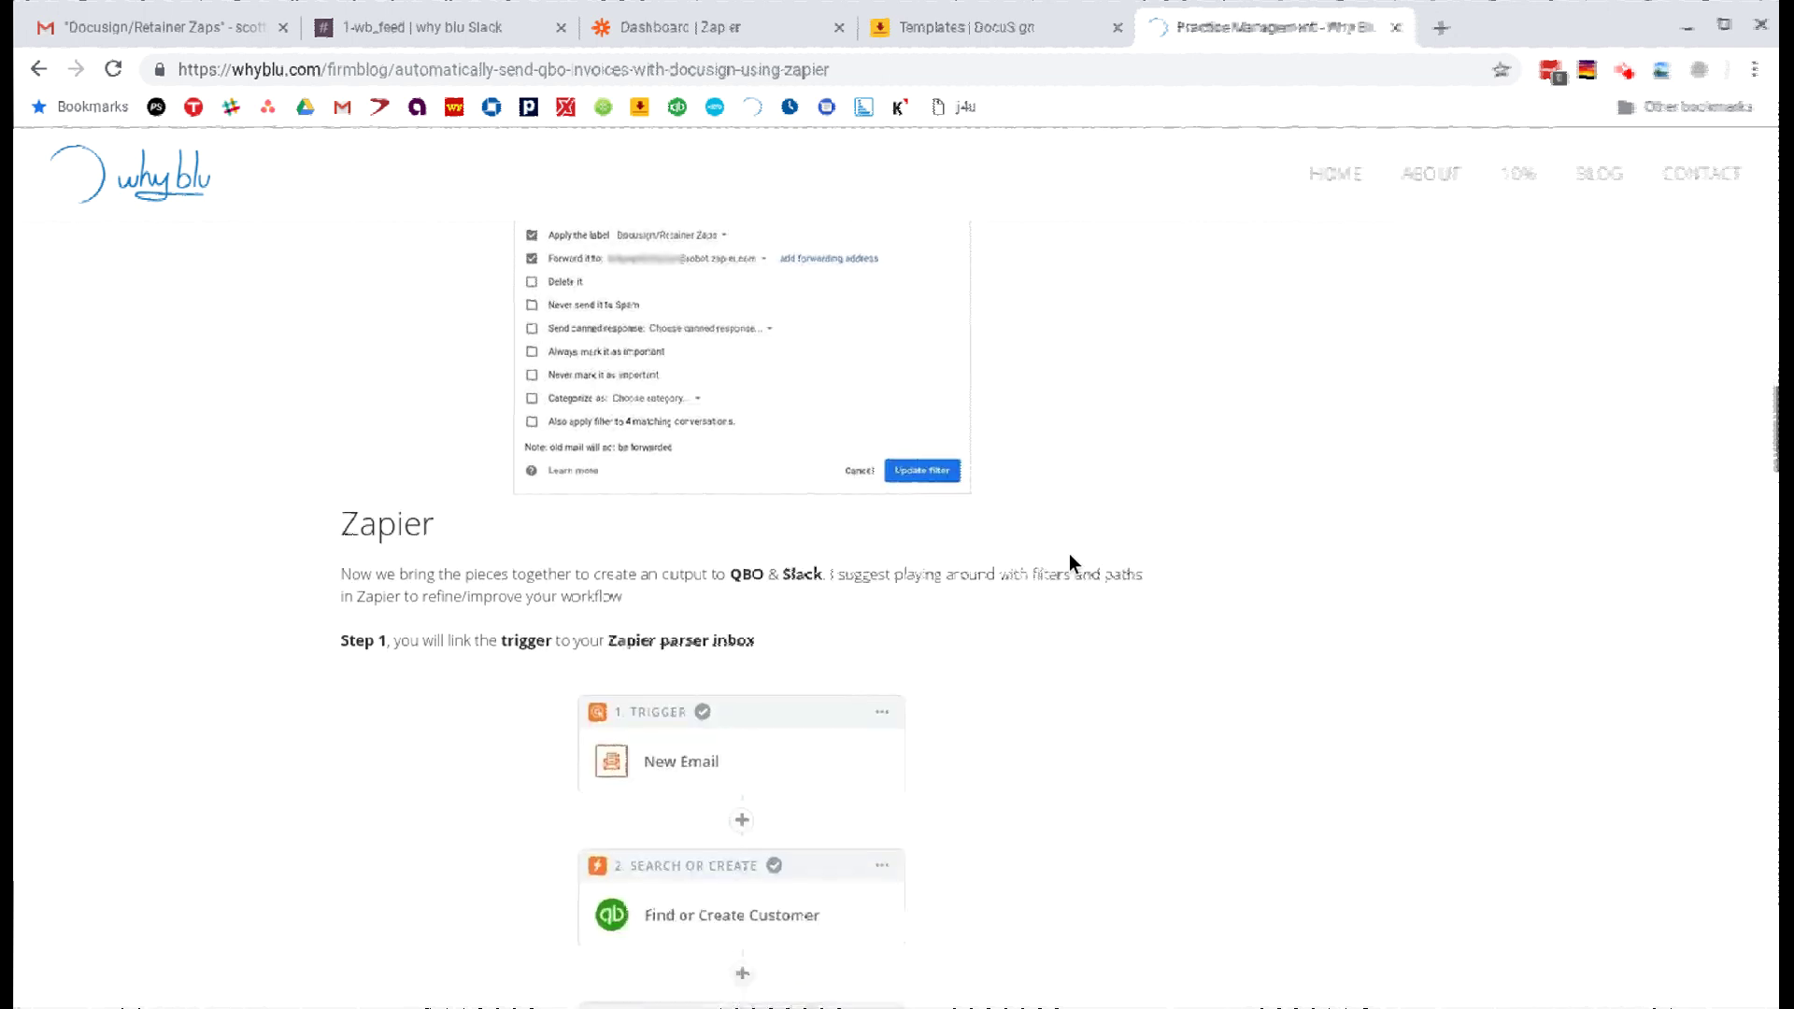
pyautogui.scroll(-1, 1069, 553)
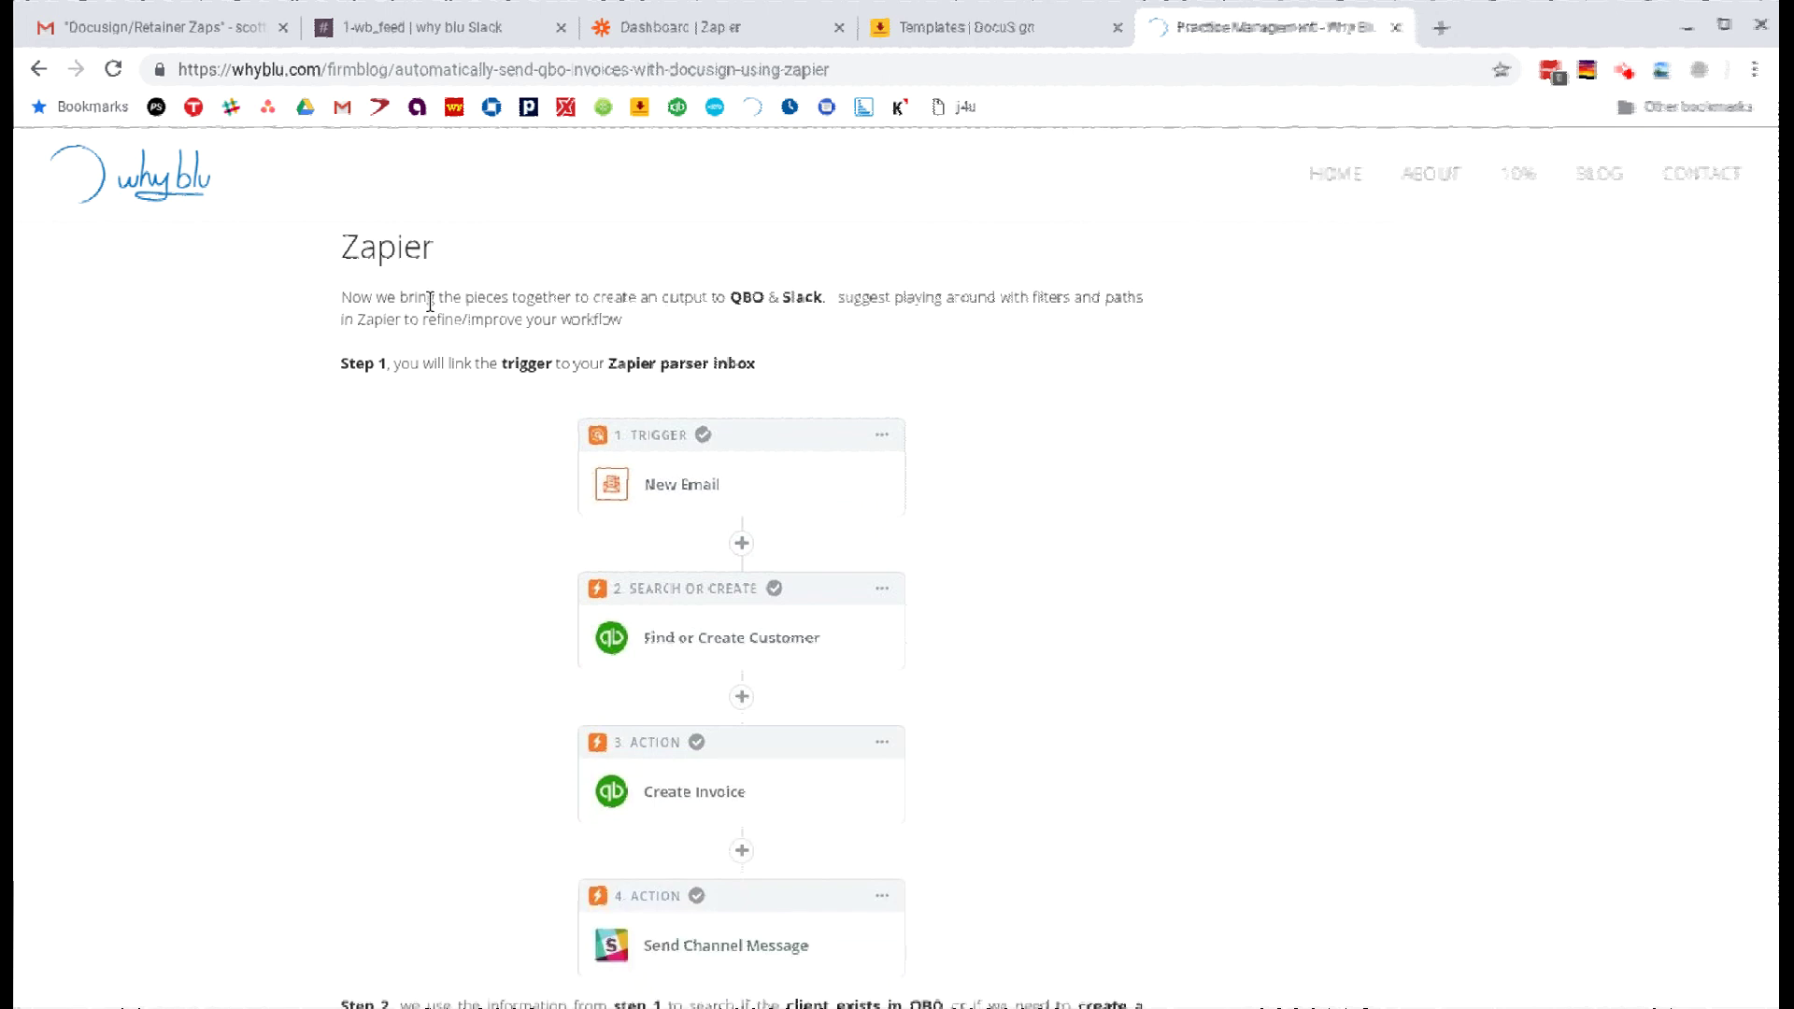
pyautogui.scroll(-1, 426, 388)
pyautogui.scroll(-2, 468, 364)
pyautogui.scroll(1, 560, 341)
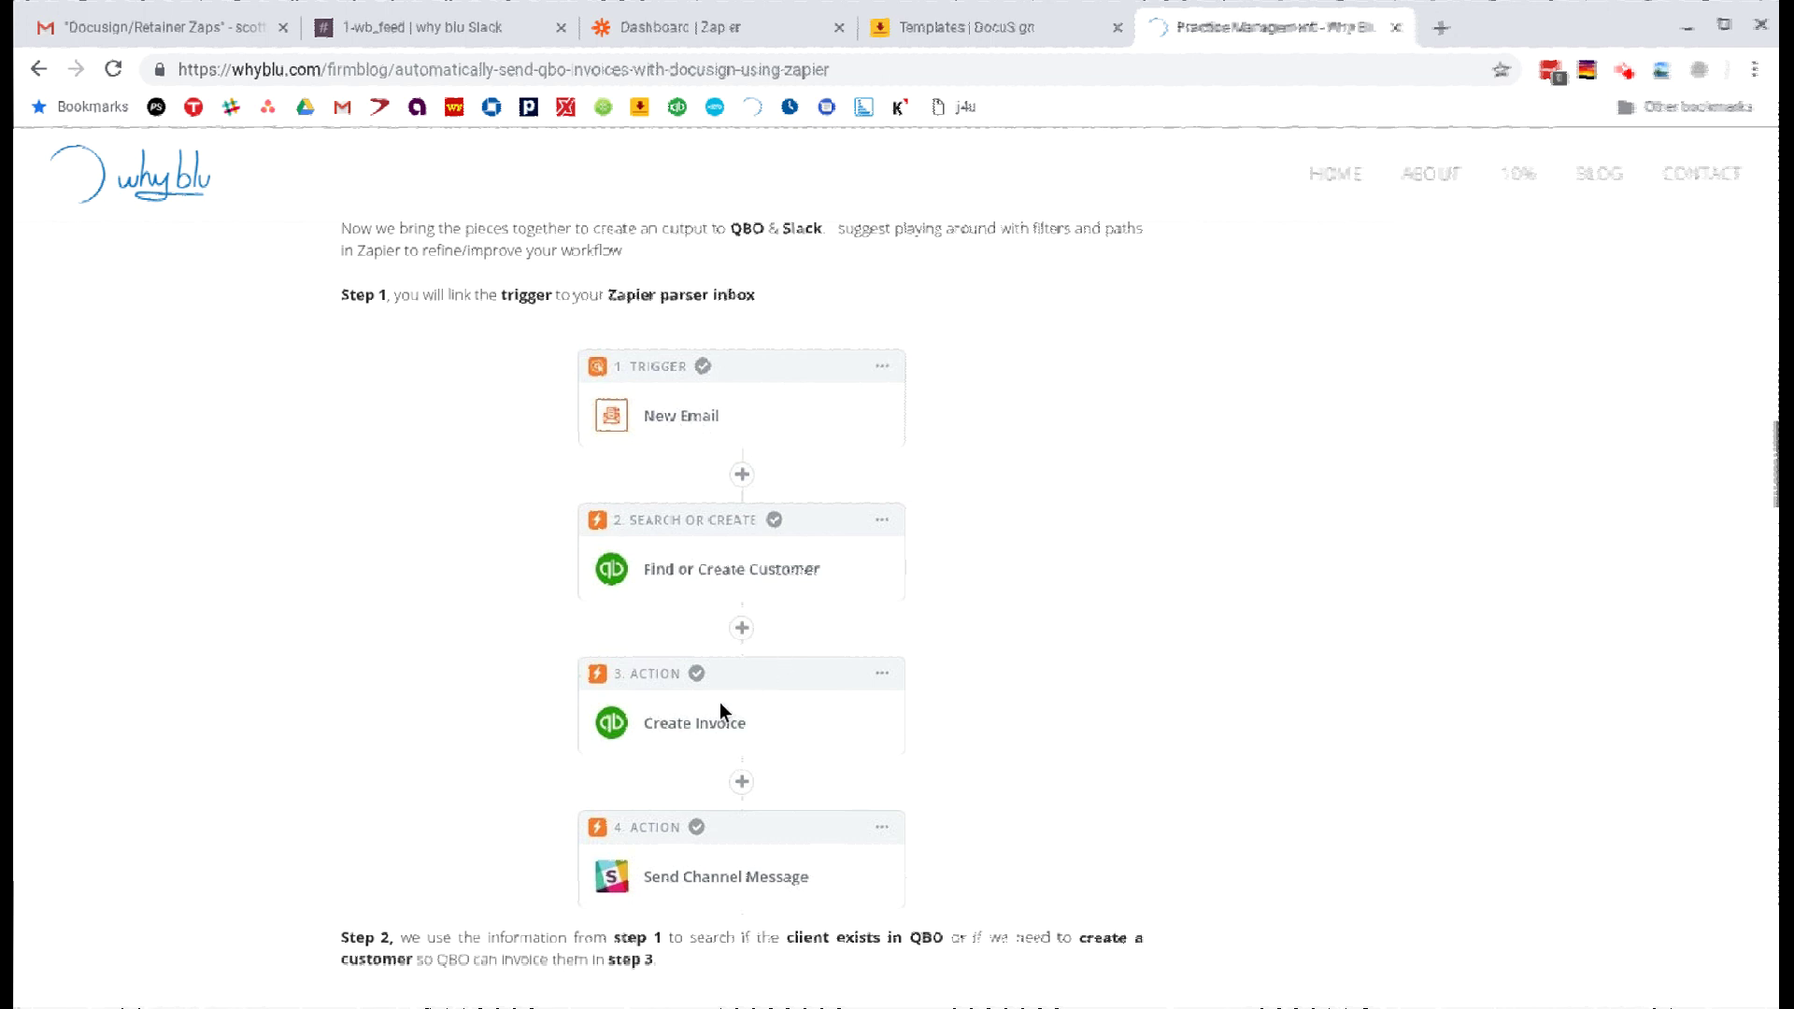
# Glance back at Email Parser, then scroll to Step 2's Search for QuickBooks Online Customer screenshot
pyautogui.scroll(15, 720, 702)
pyautogui.scroll(-3, 654, 529)
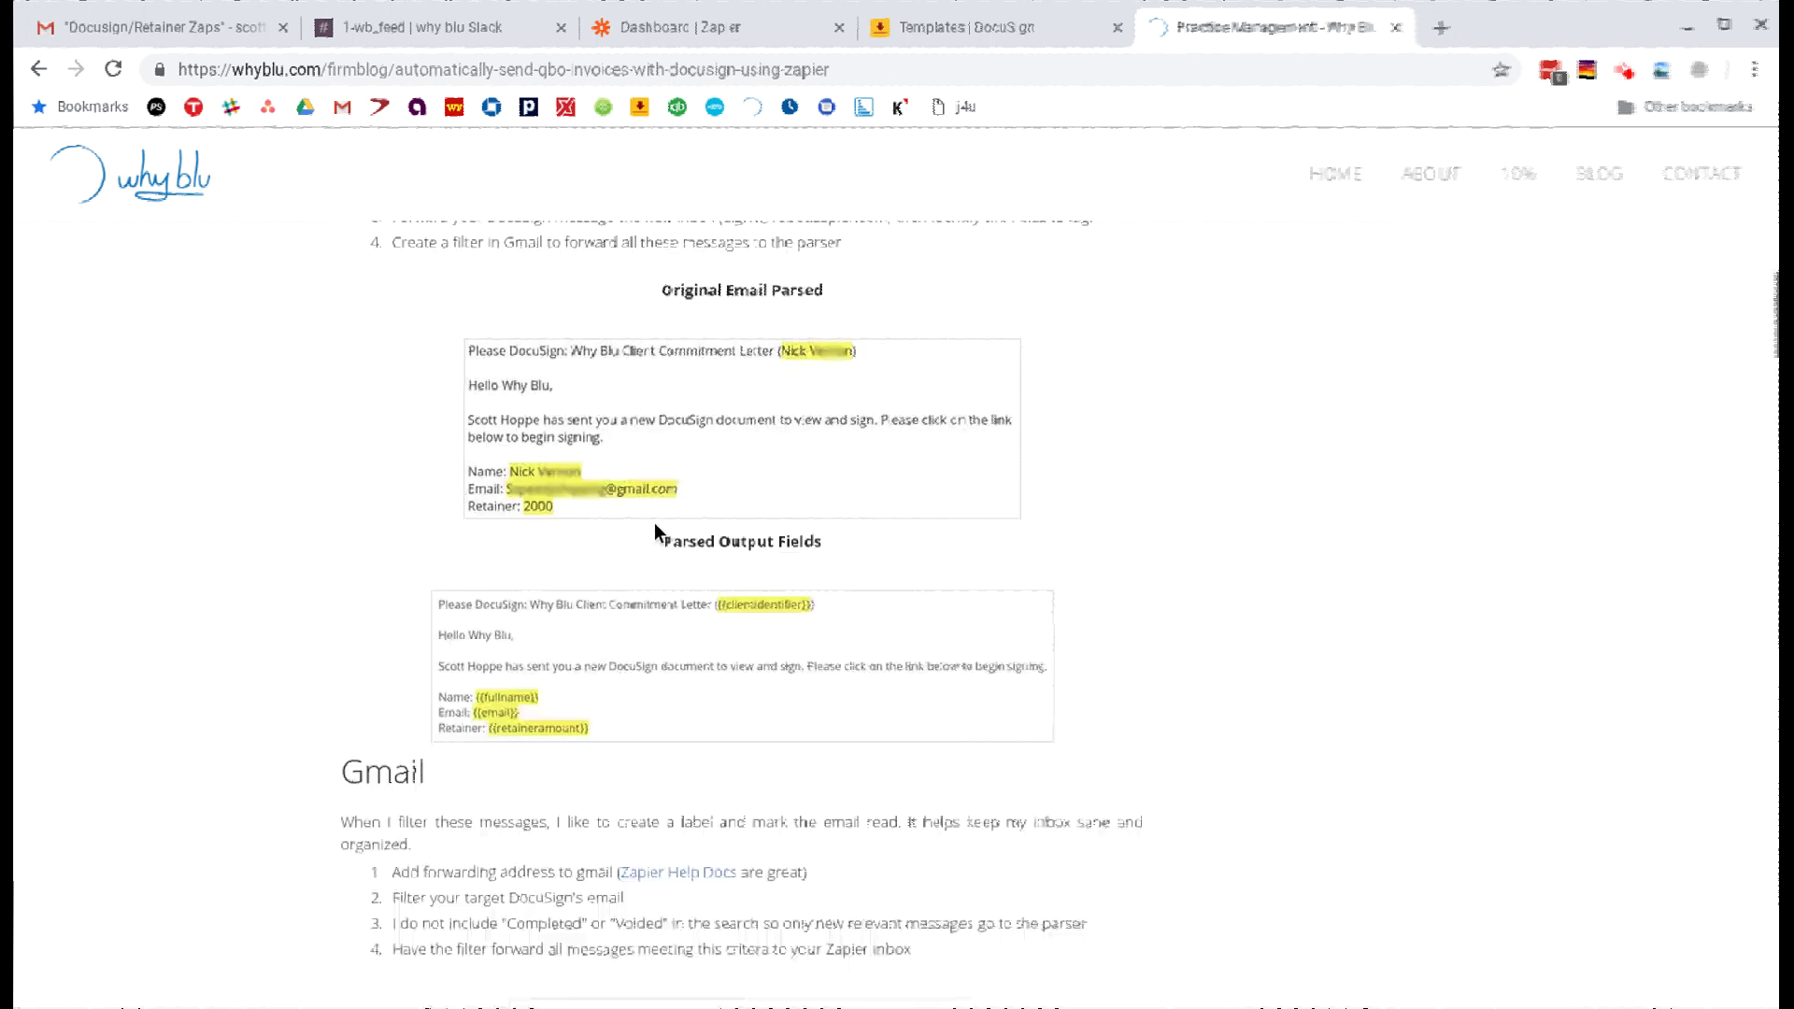
pyautogui.scroll(1, 626, 579)
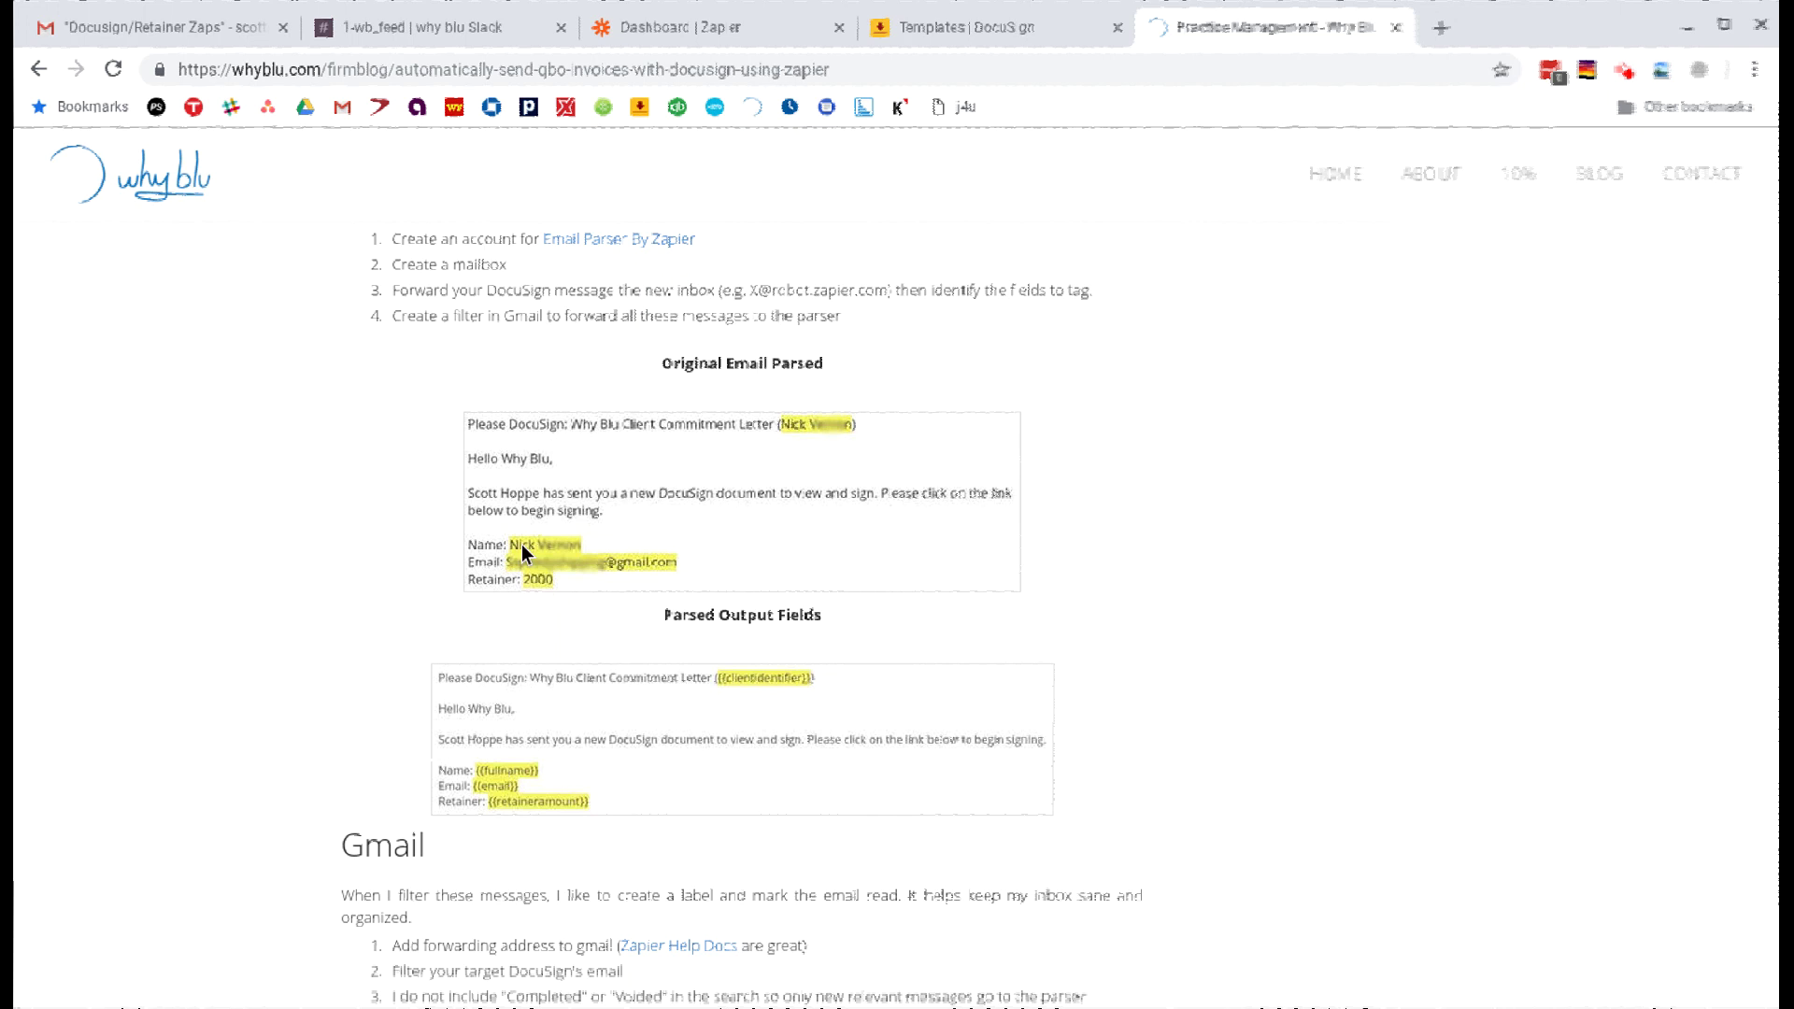
pyautogui.scroll(-15, 678, 774)
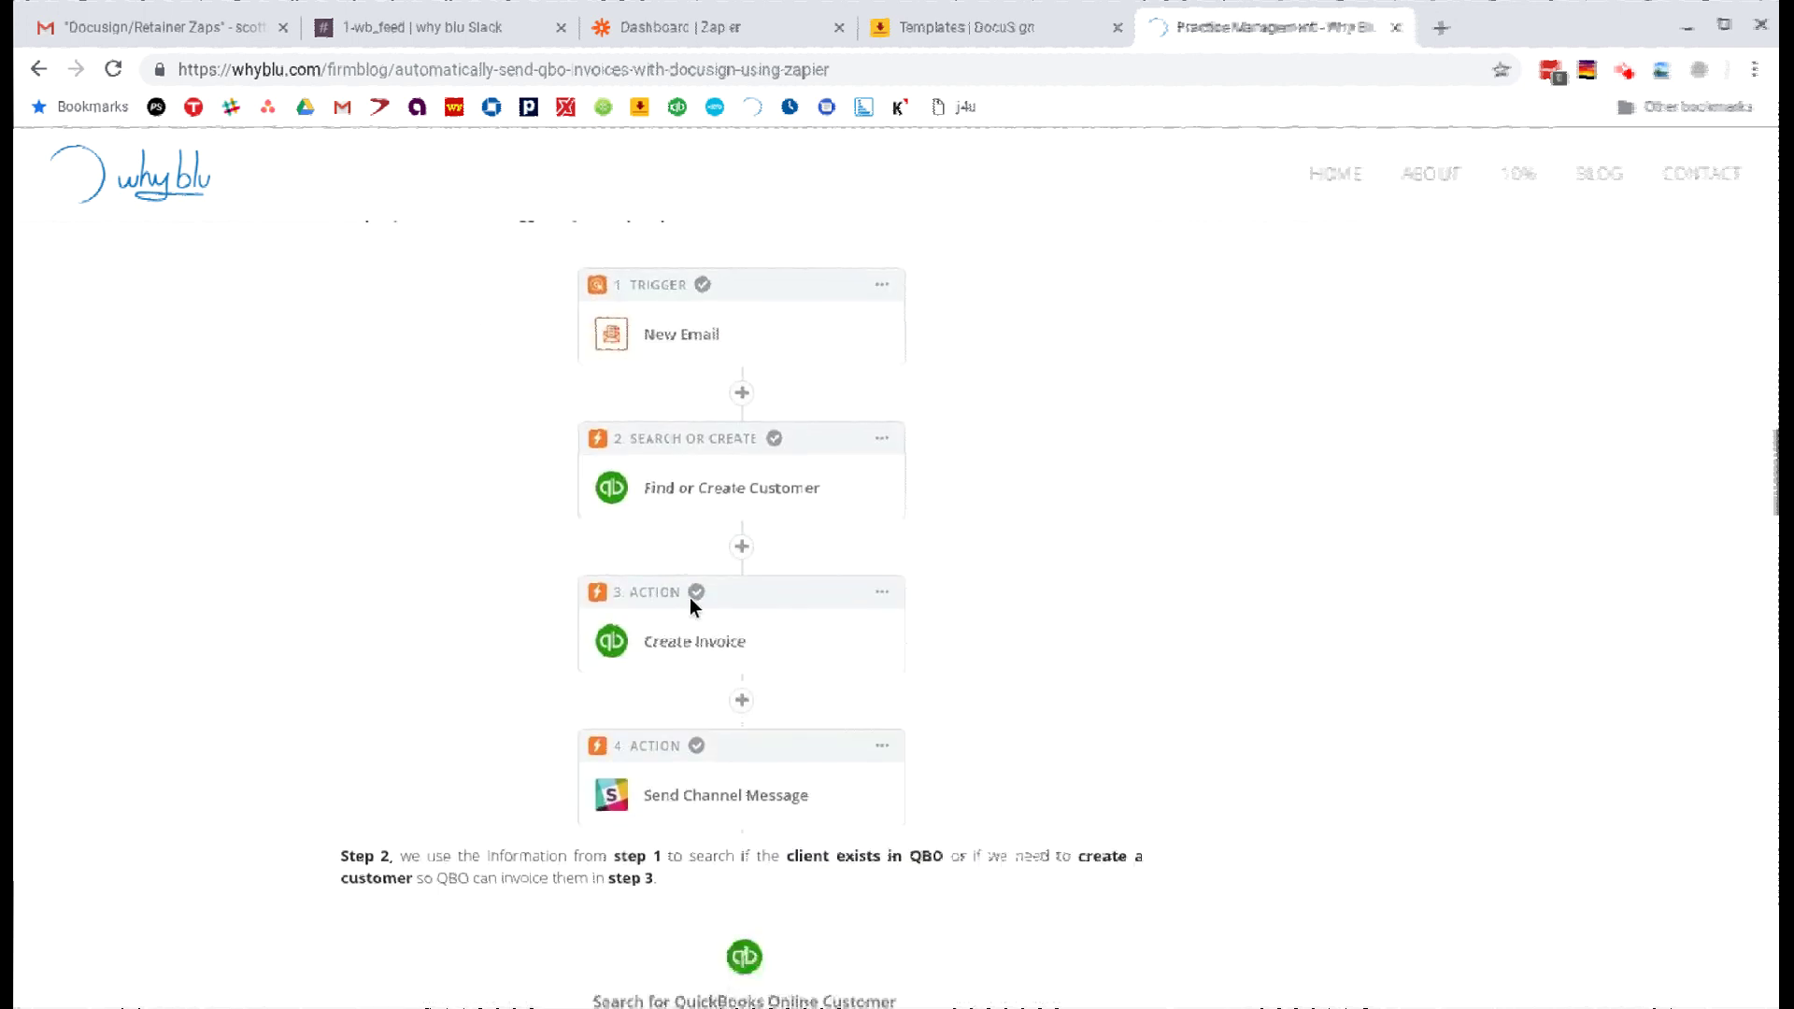
pyautogui.scroll(-5, 691, 621)
# Scroll through the QuickBooks customer fields down to Email and Step 3's QBO invoice field list
pyautogui.scroll(-2, 691, 628)
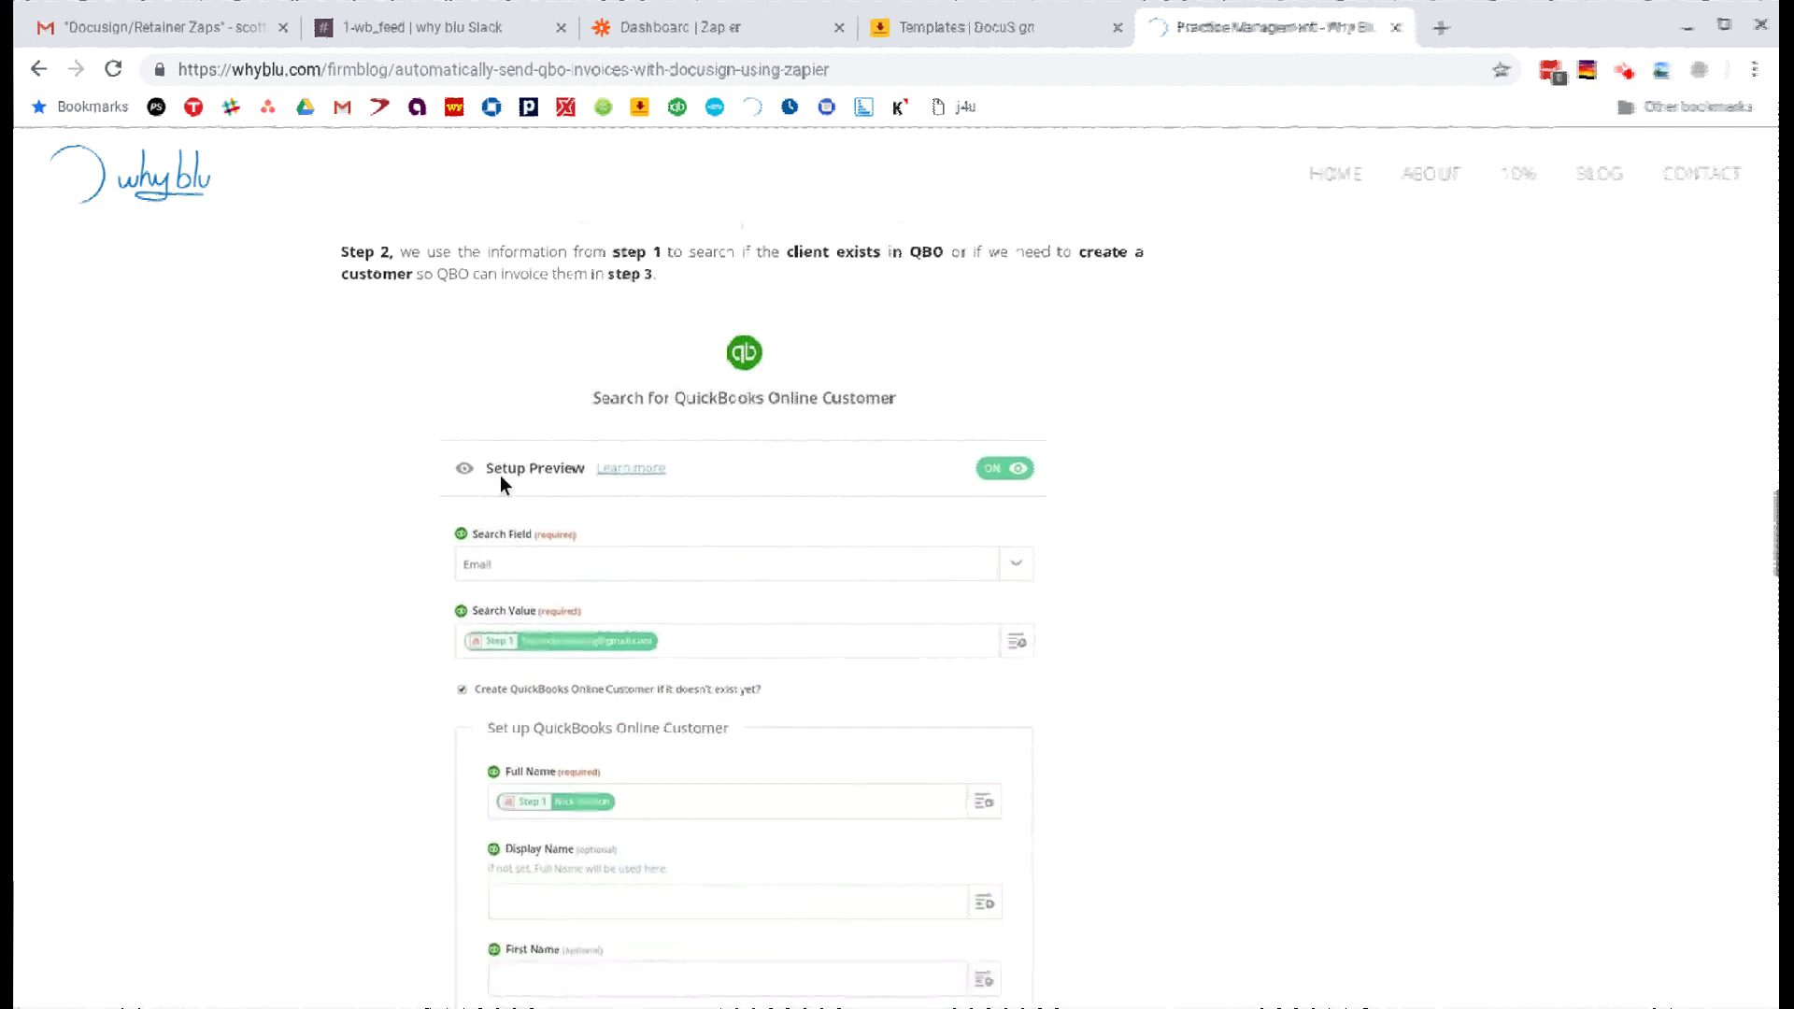
pyautogui.scroll(-1, 777, 457)
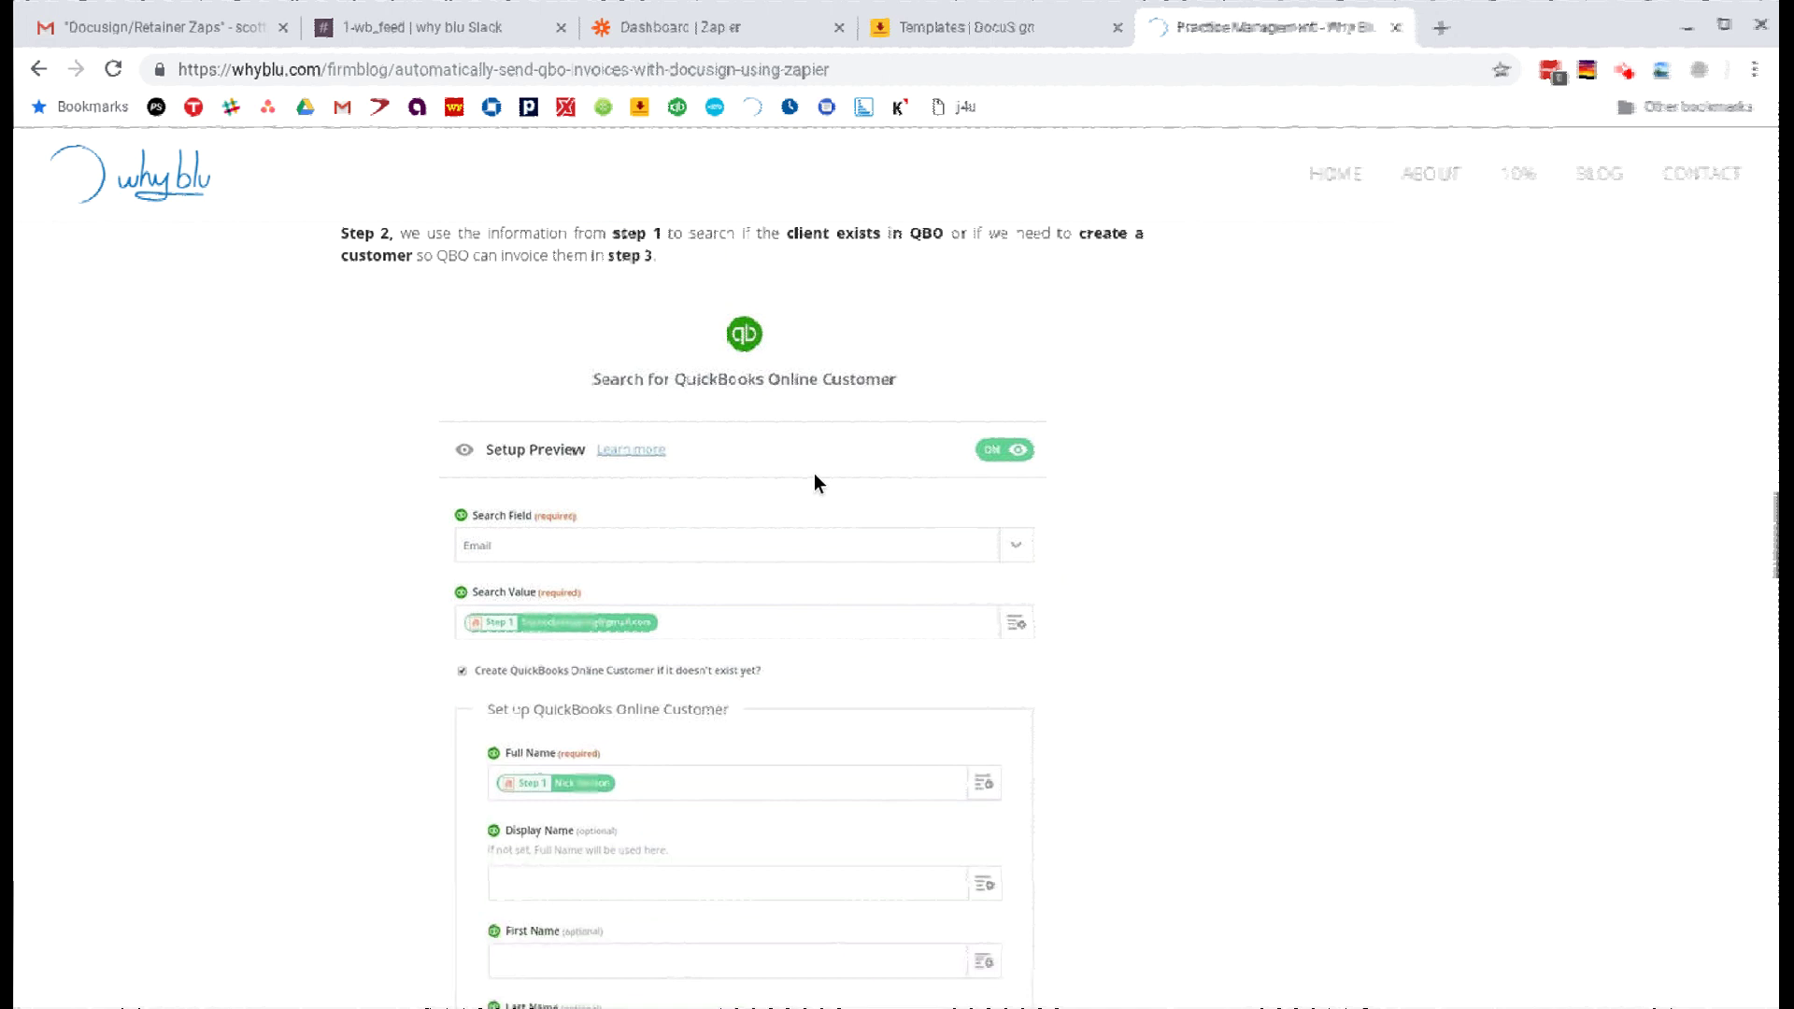
pyautogui.scroll(-3, 737, 454)
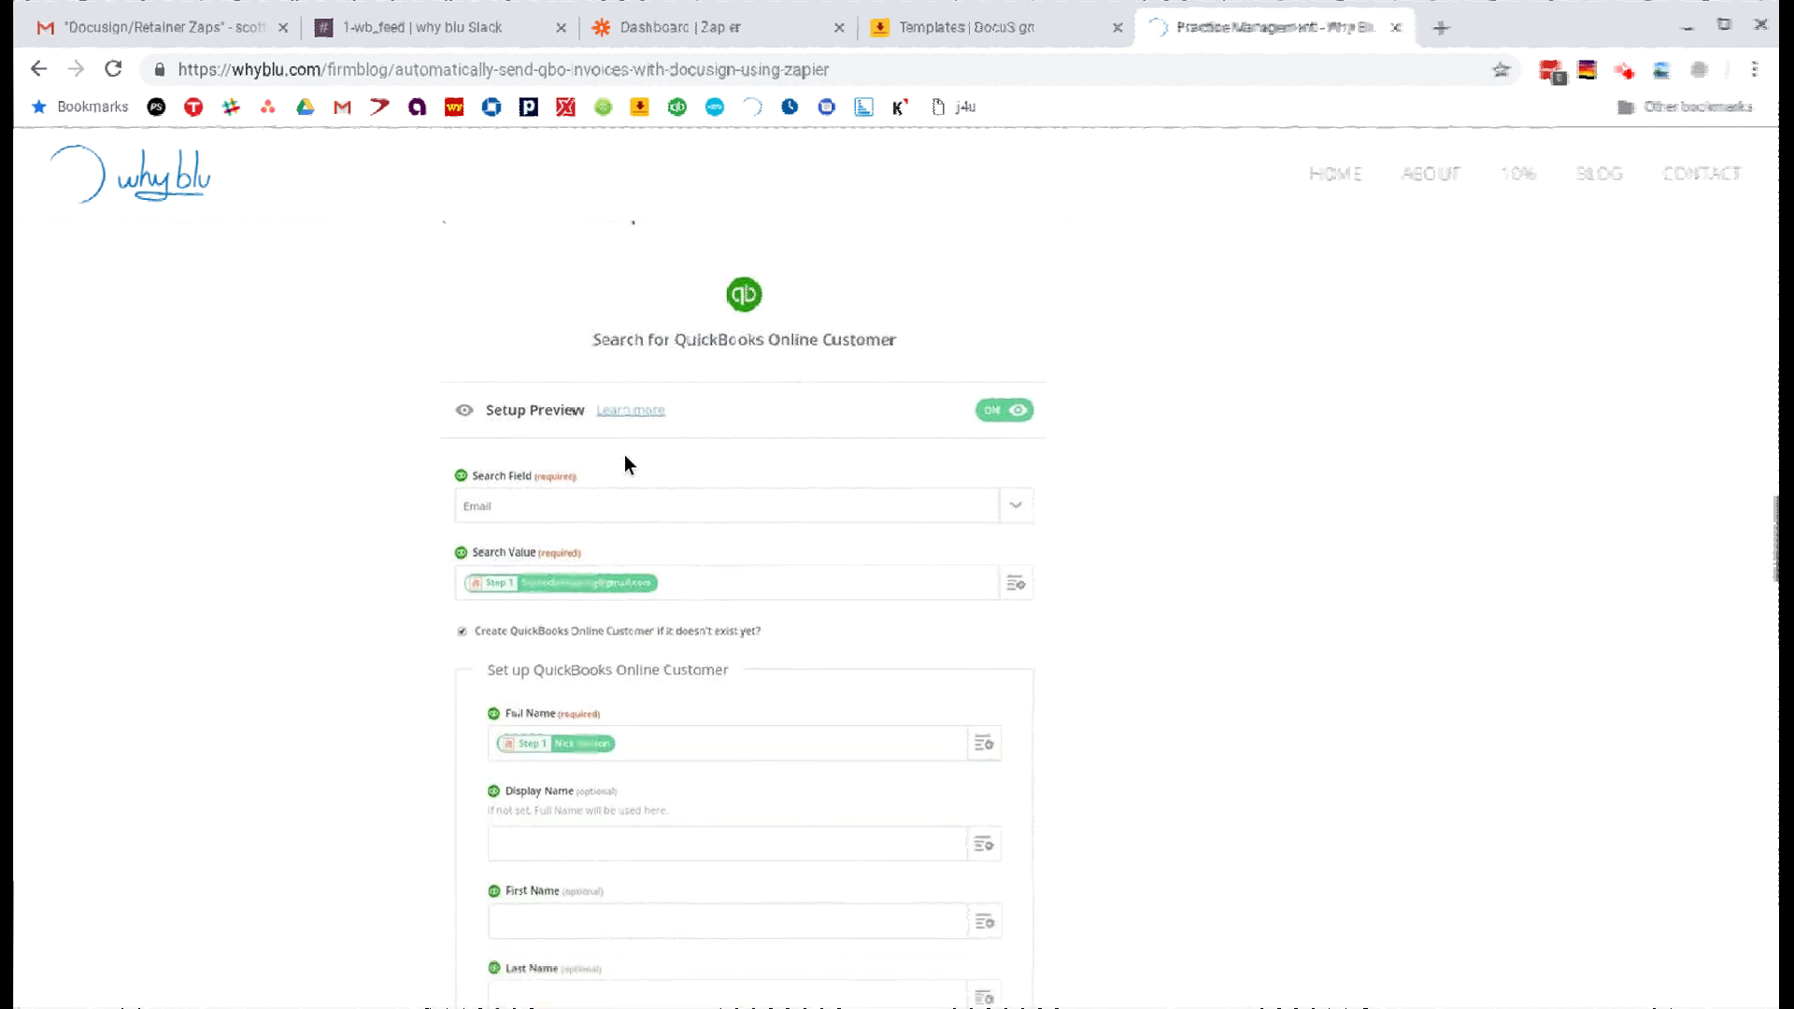
pyautogui.scroll(3, 687, 252)
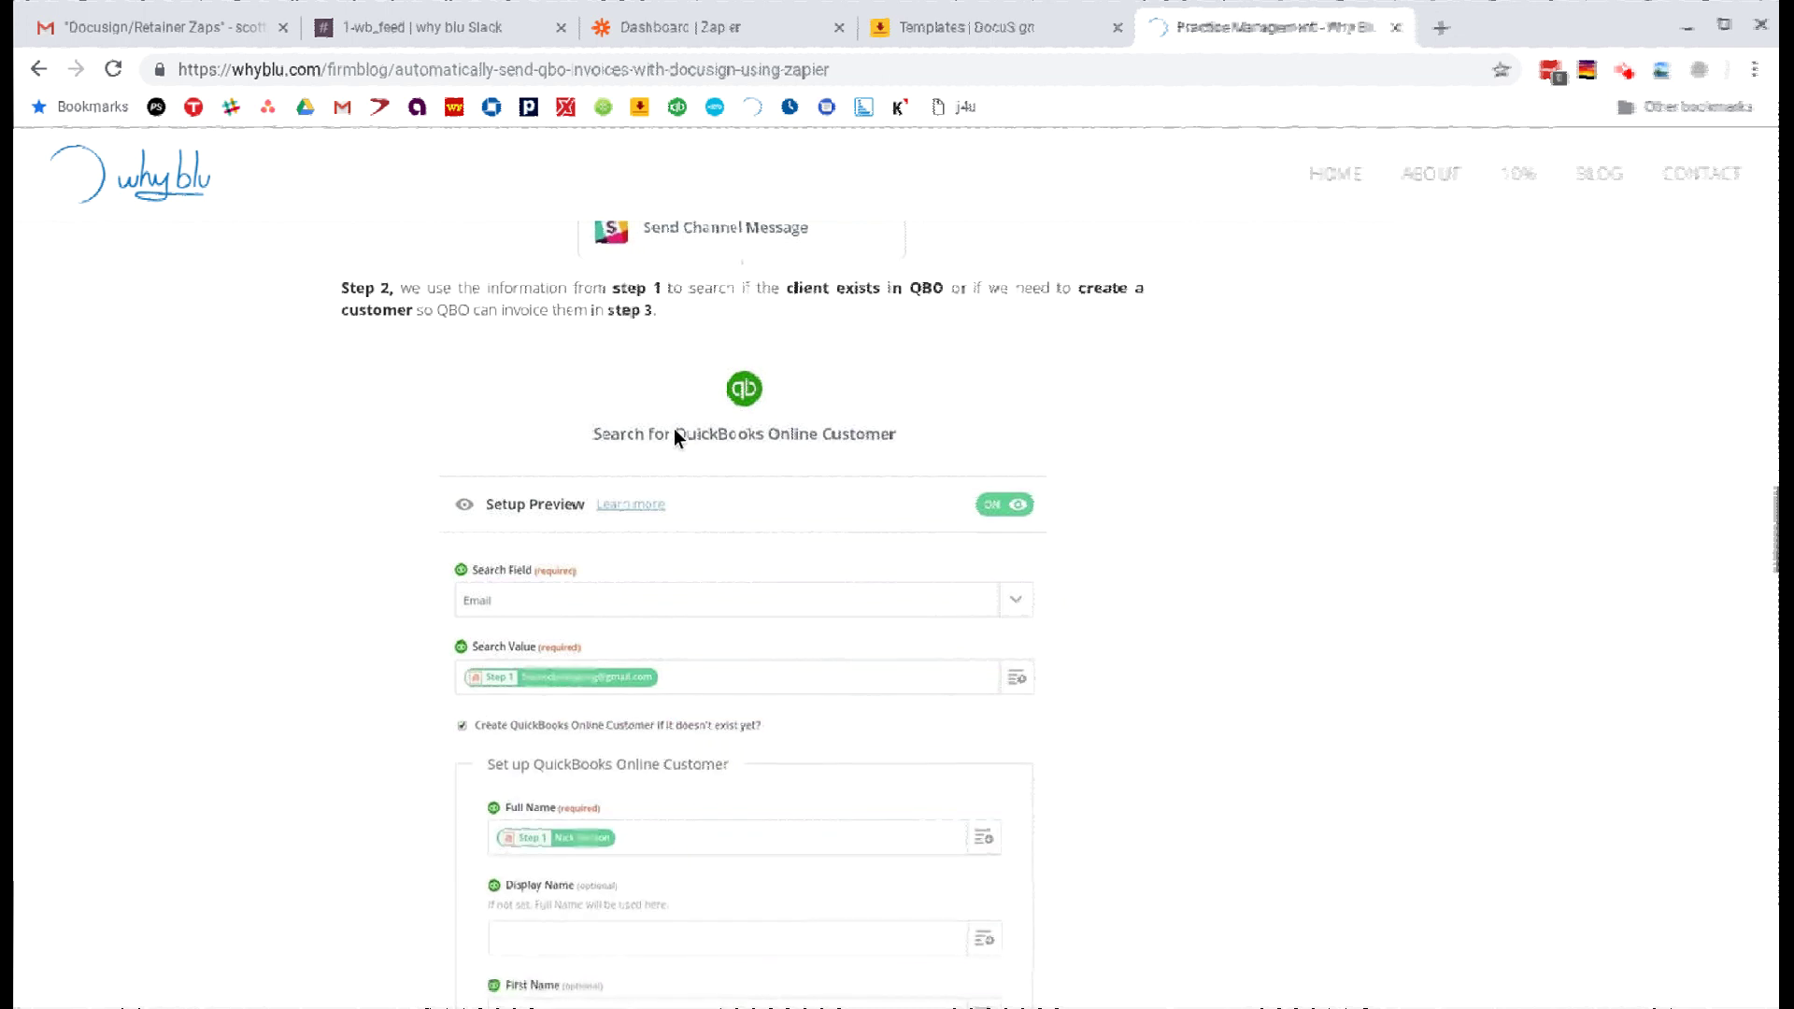
pyautogui.scroll(-1, 785, 444)
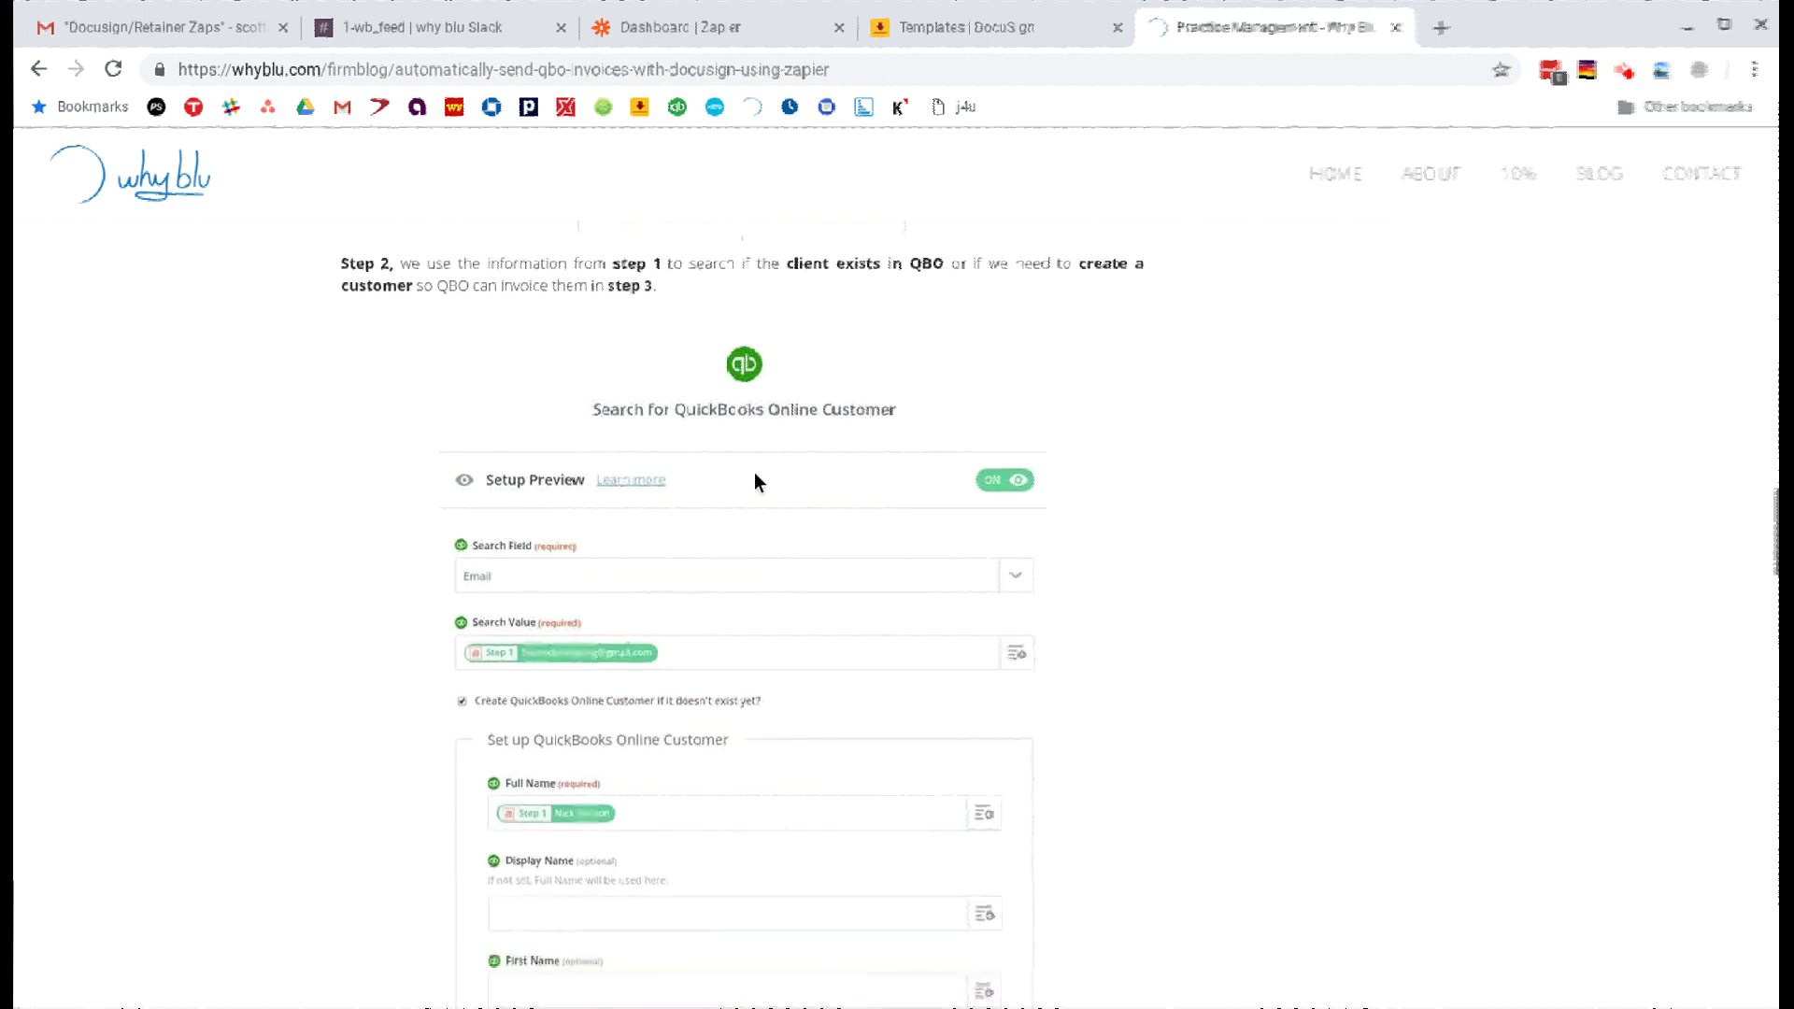
pyautogui.scroll(-1, 754, 473)
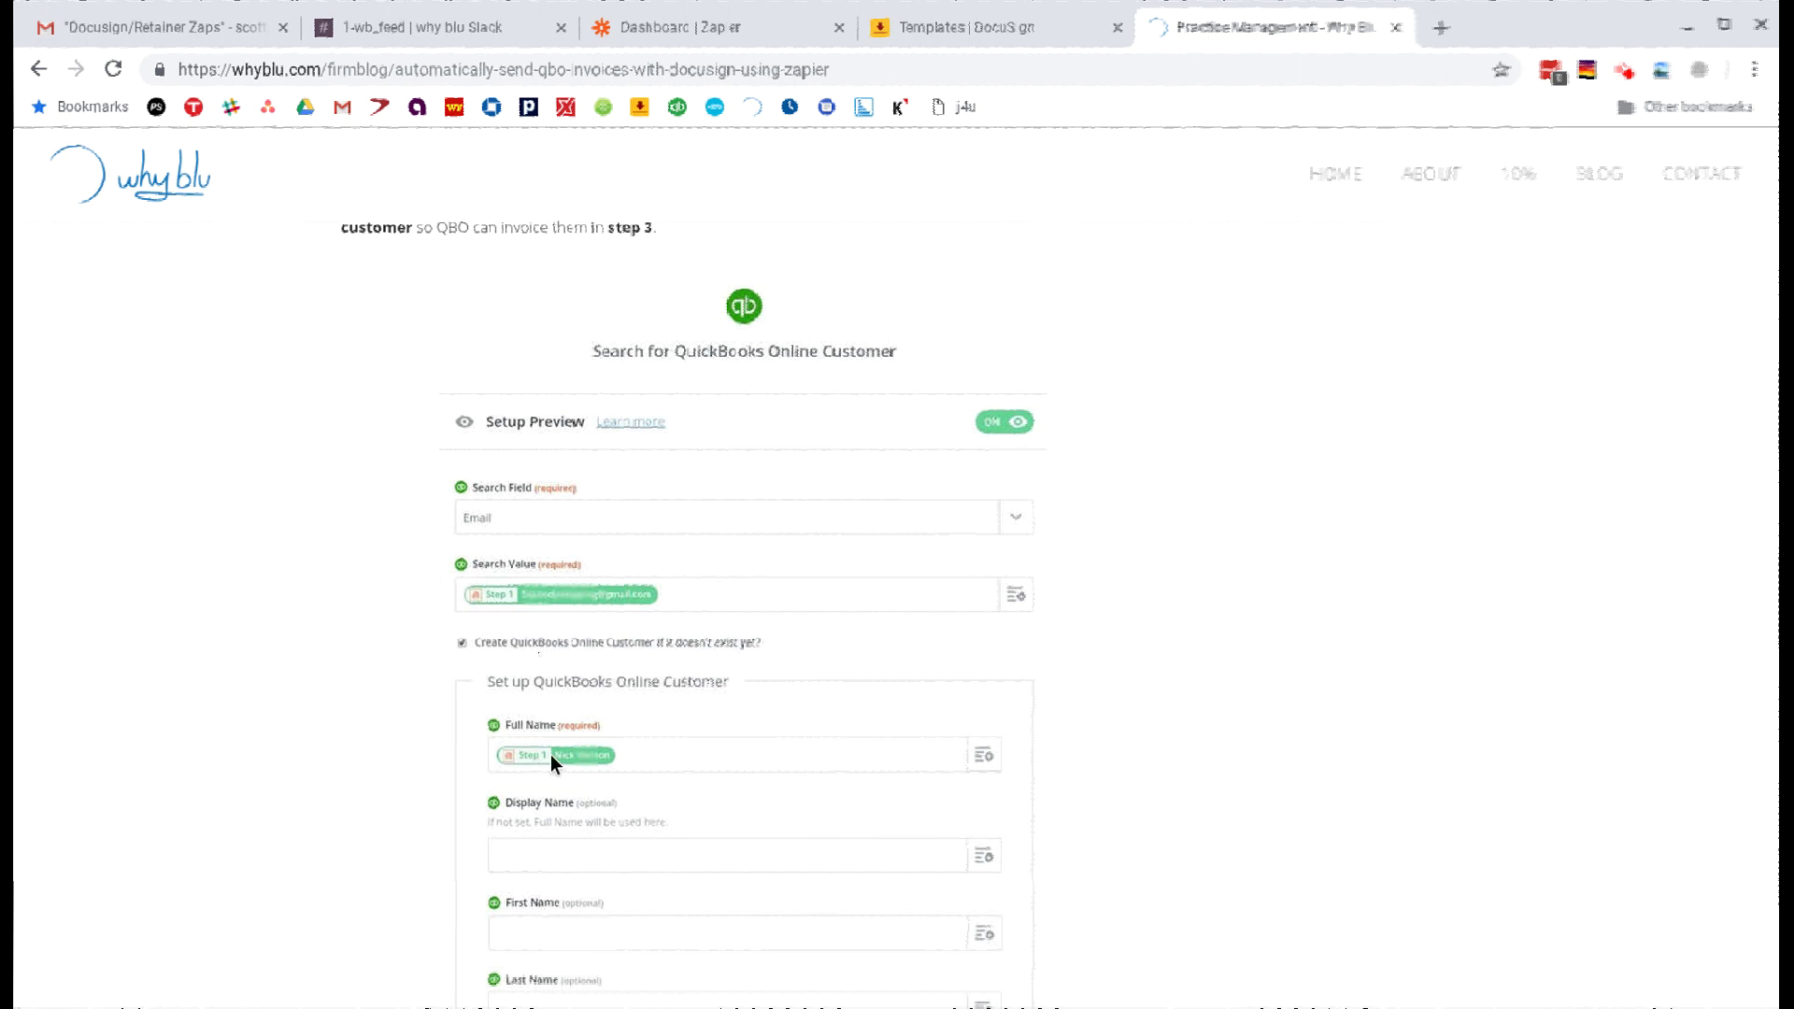
pyautogui.scroll(-3, 564, 744)
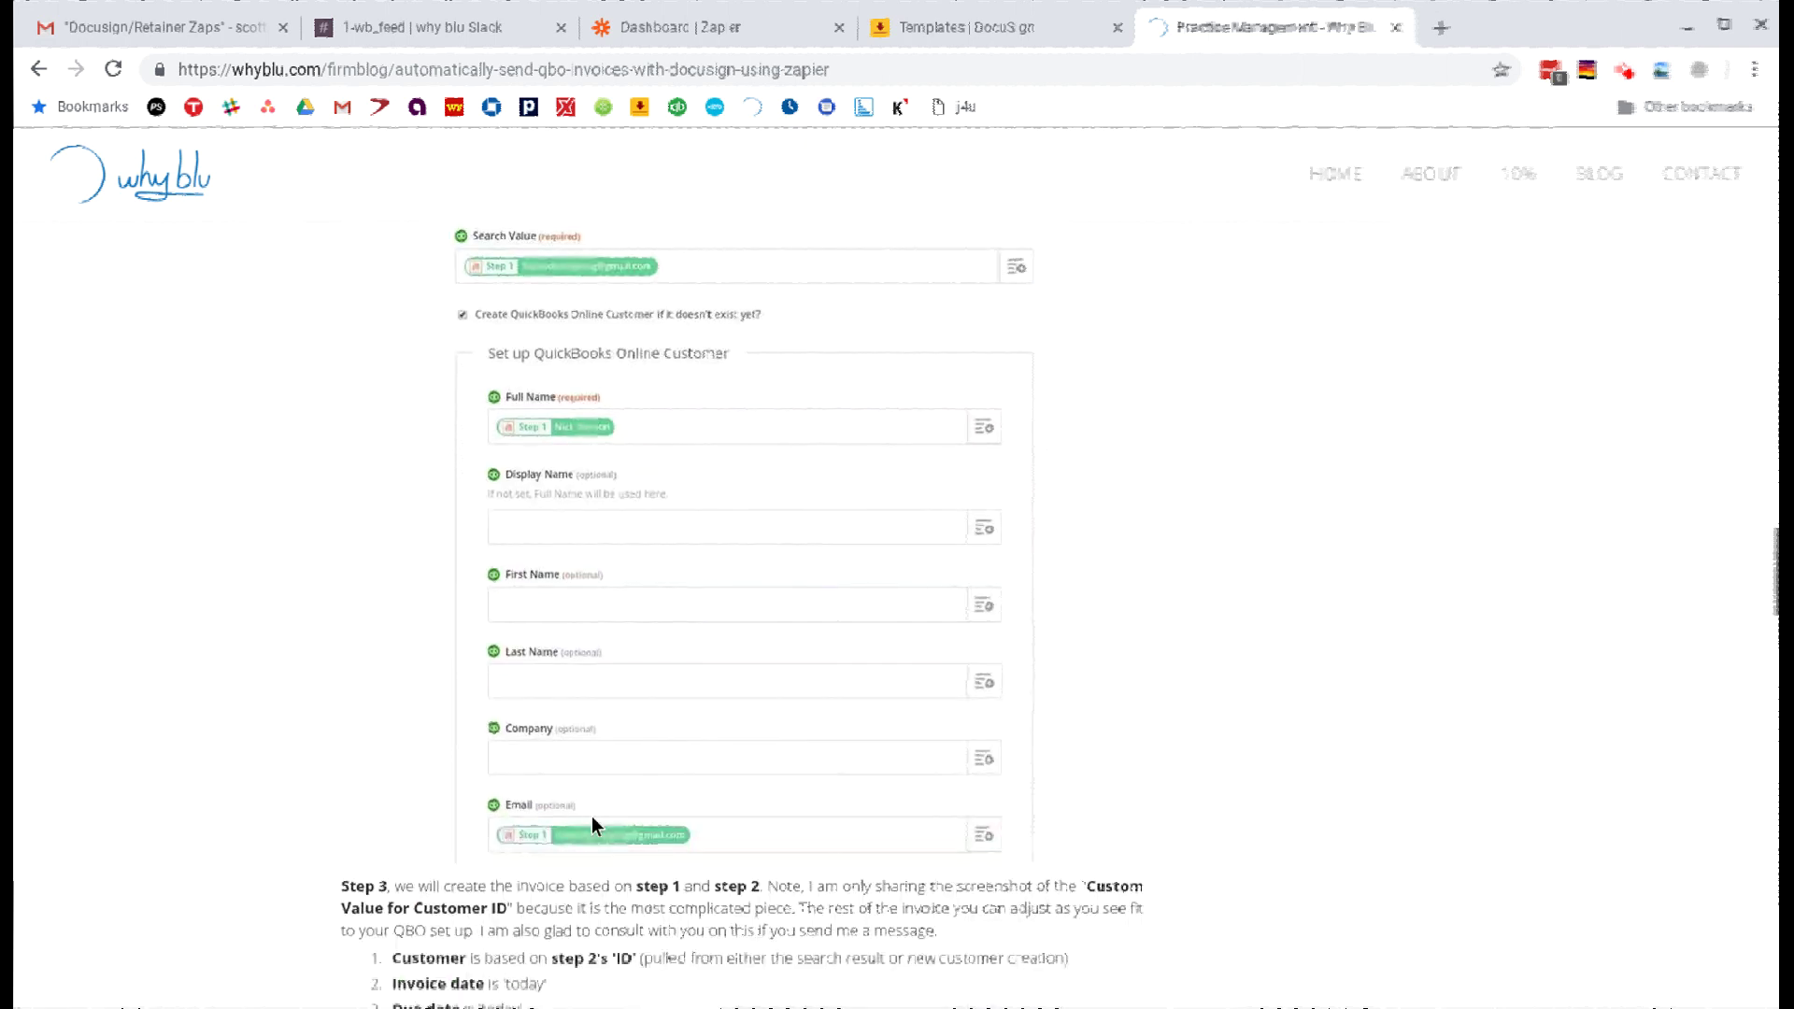
pyautogui.scroll(-2, 593, 818)
# Highlight Step 3's seven invoice settings, deselect them, and reach the QuickBooks invoice screenshot
pyautogui.scroll(-3, 563, 785)
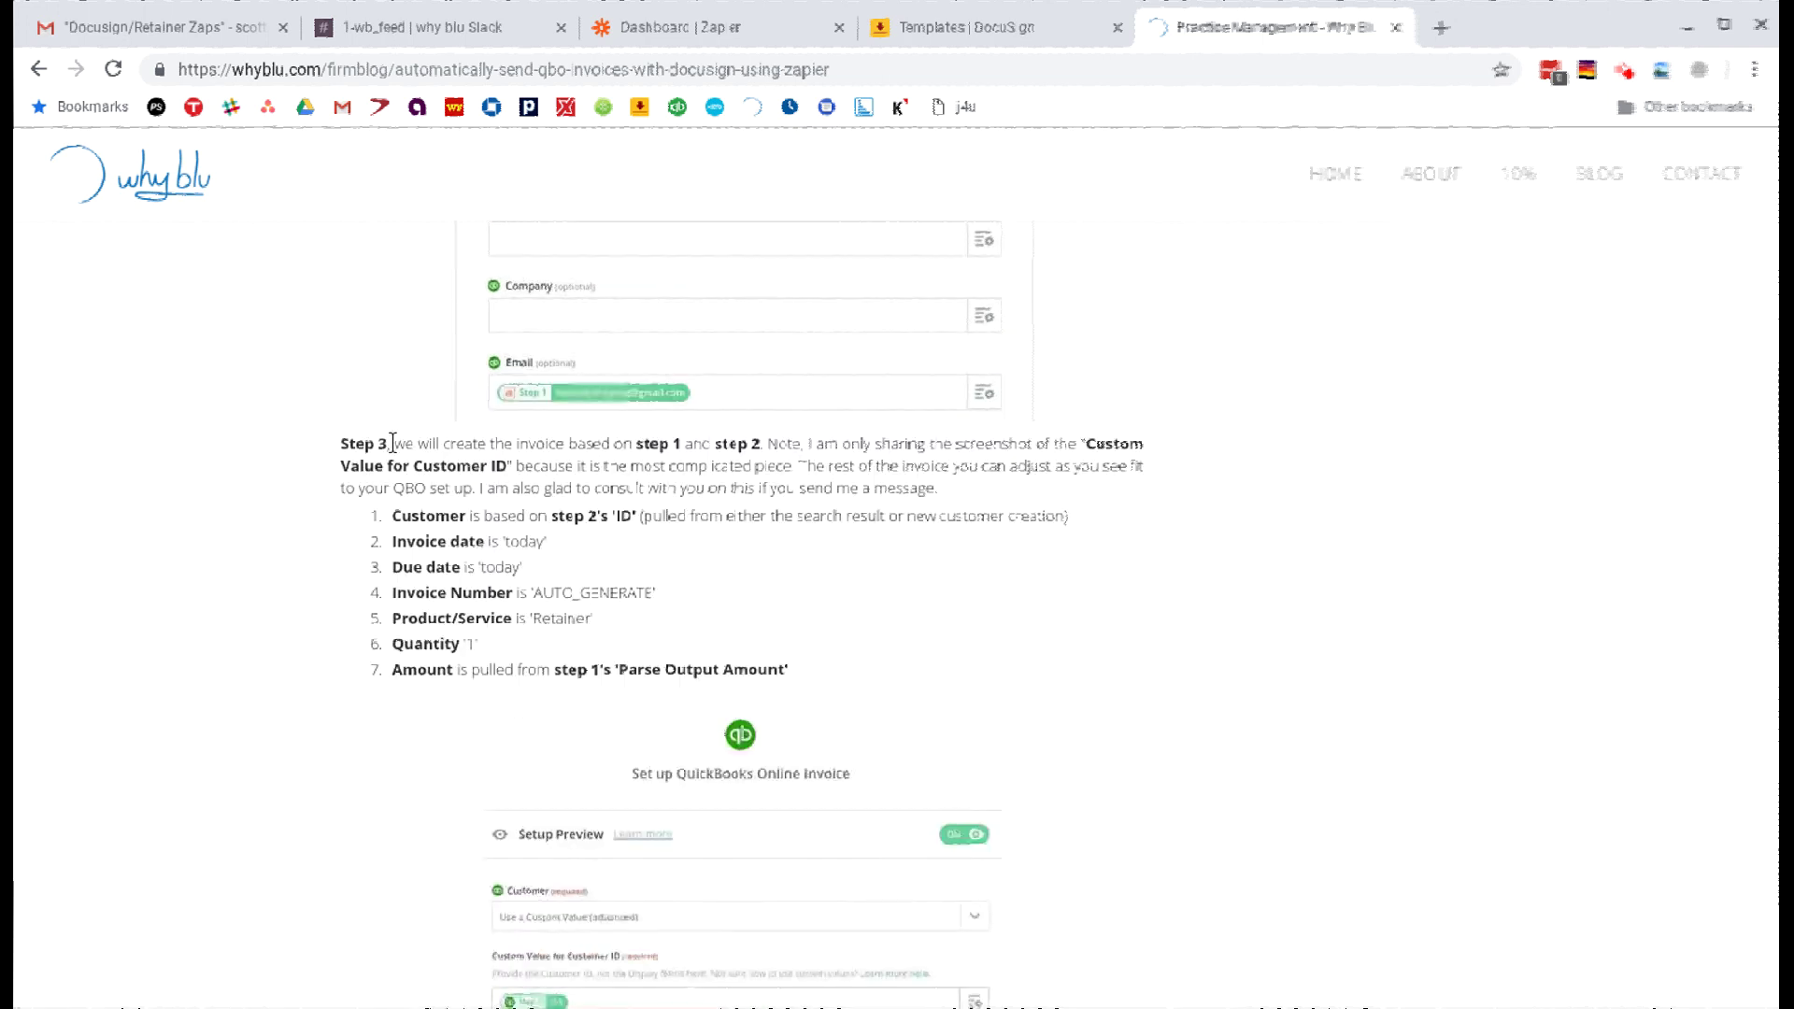
pyautogui.scroll(-1, 392, 442)
pyautogui.scroll(-1, 393, 441)
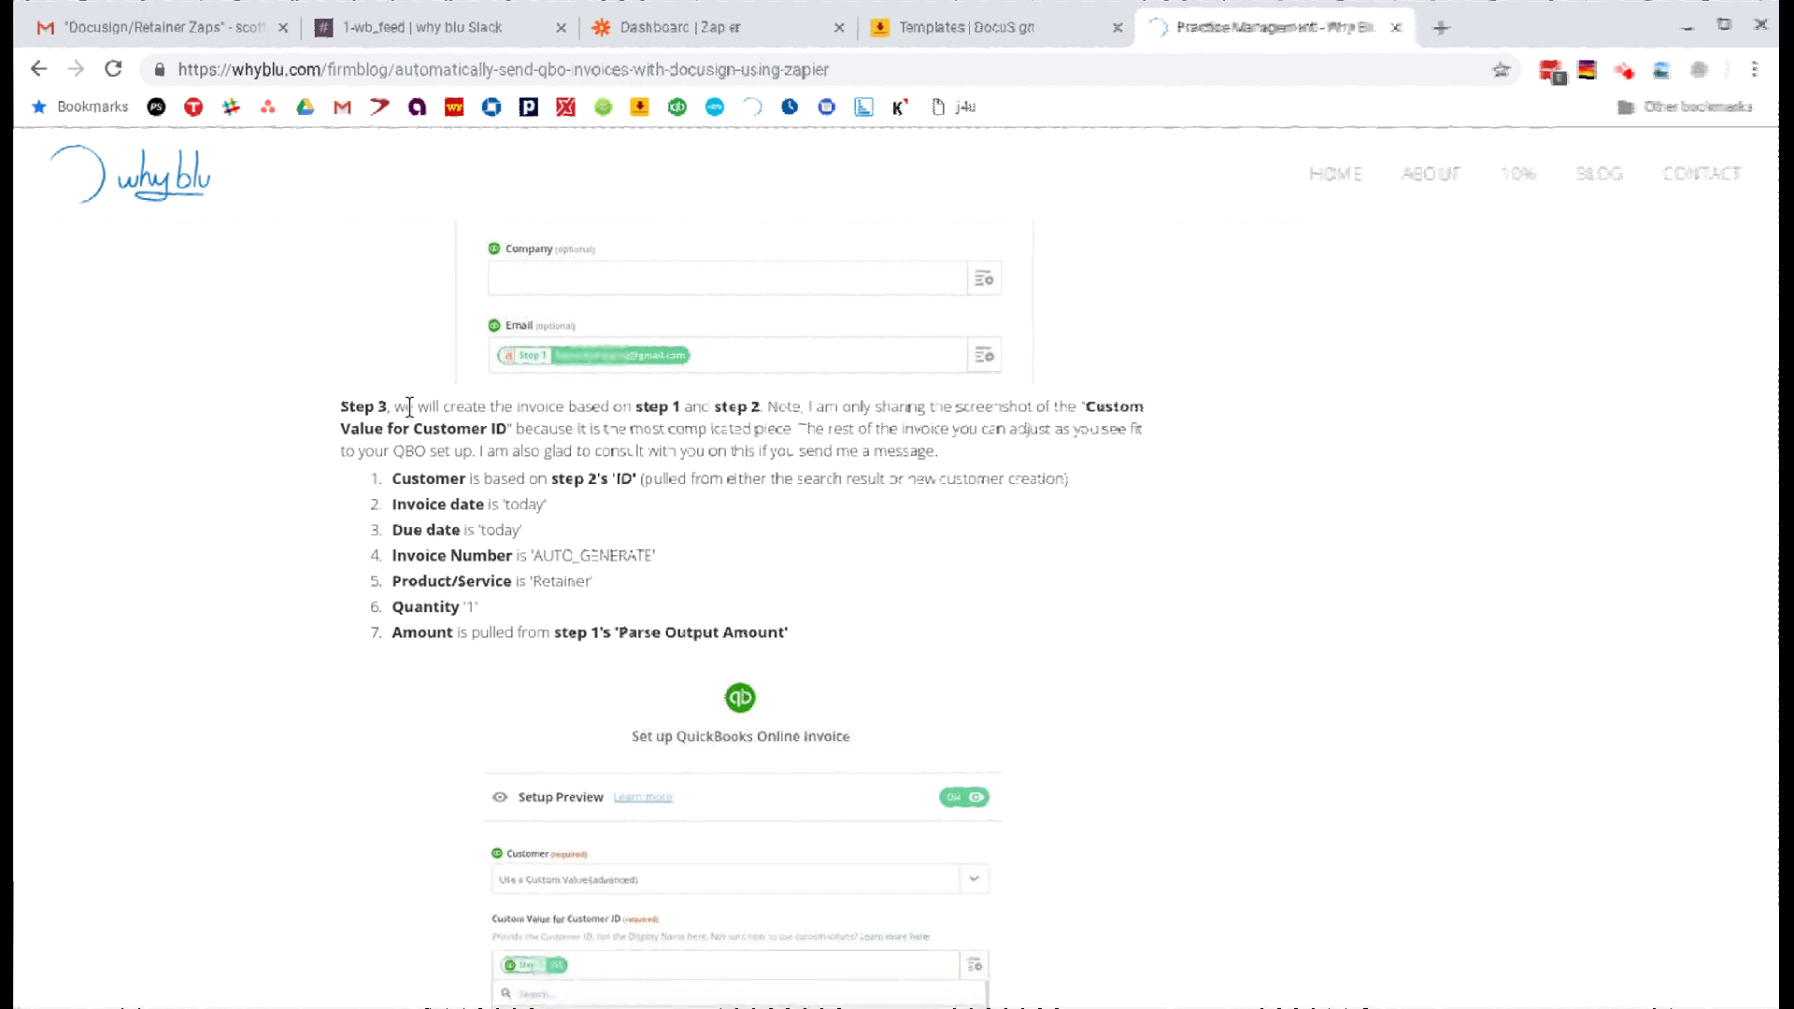
pyautogui.scroll(-1, 411, 407)
pyautogui.scroll(-1, 551, 379)
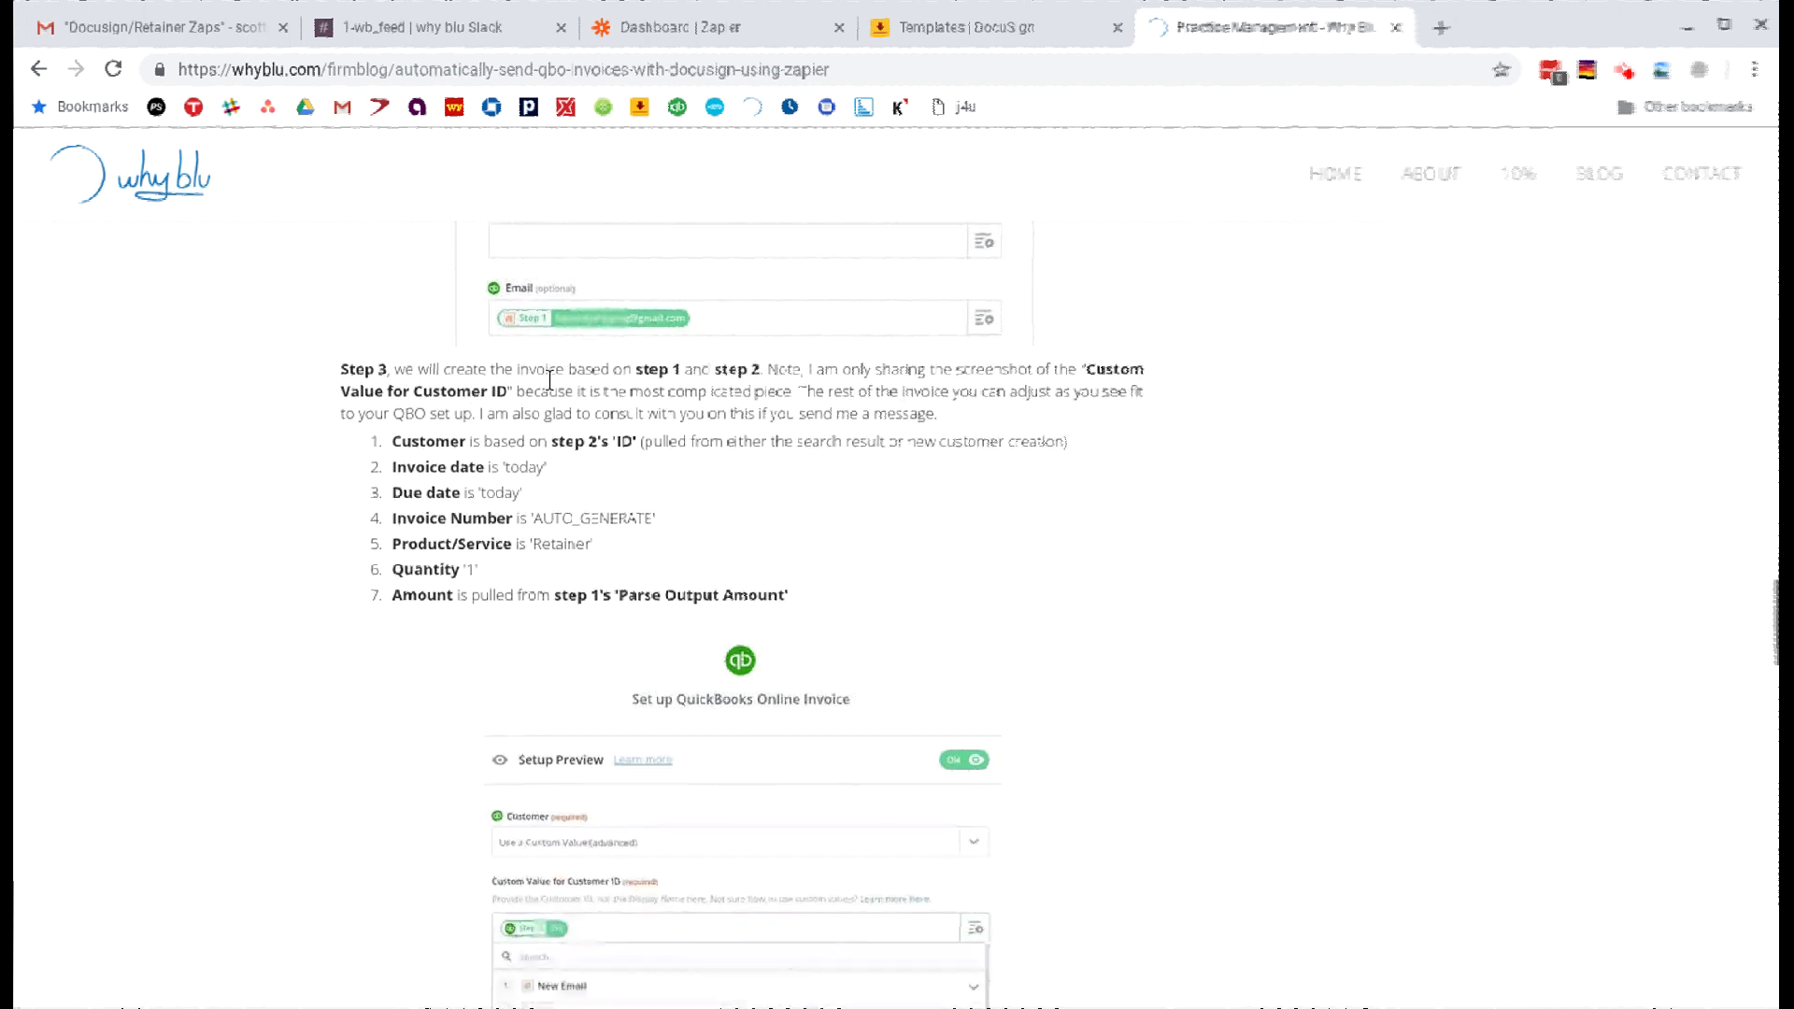
pyautogui.moveTo(391, 441); pyautogui.dragTo(511, 594)
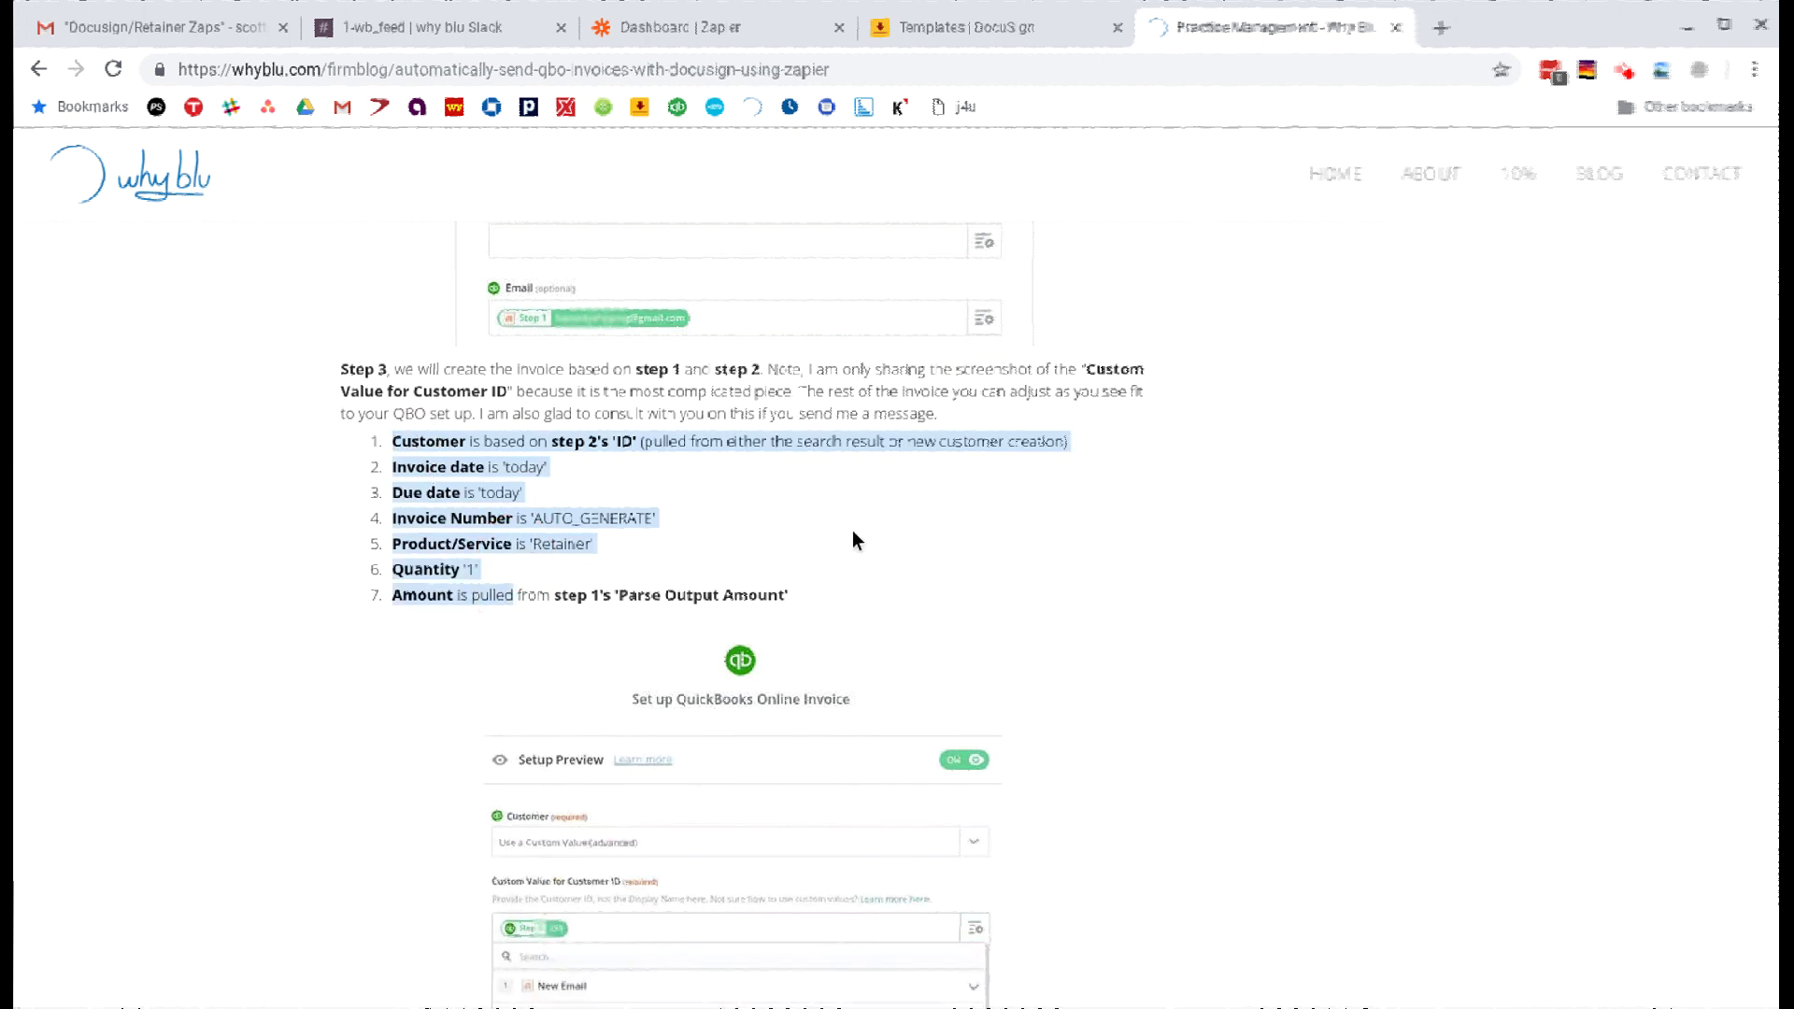
pyautogui.click(860, 590)
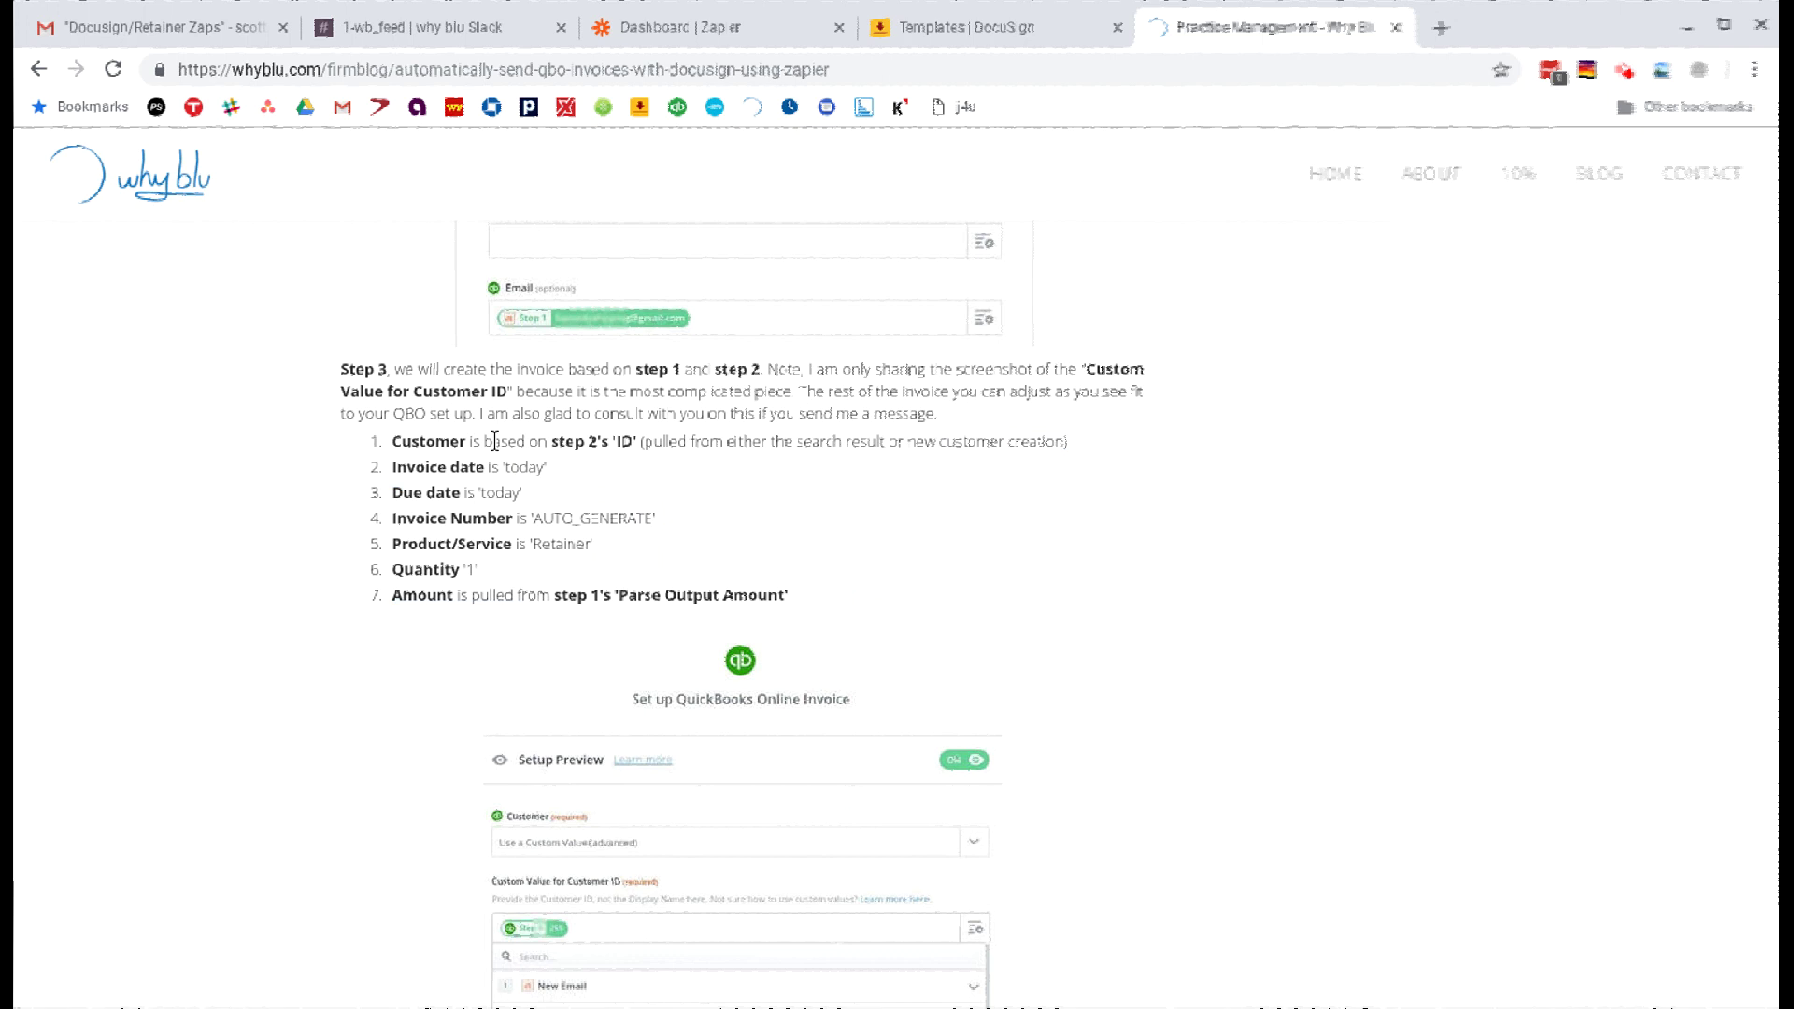
pyautogui.scroll(-1, 500, 453)
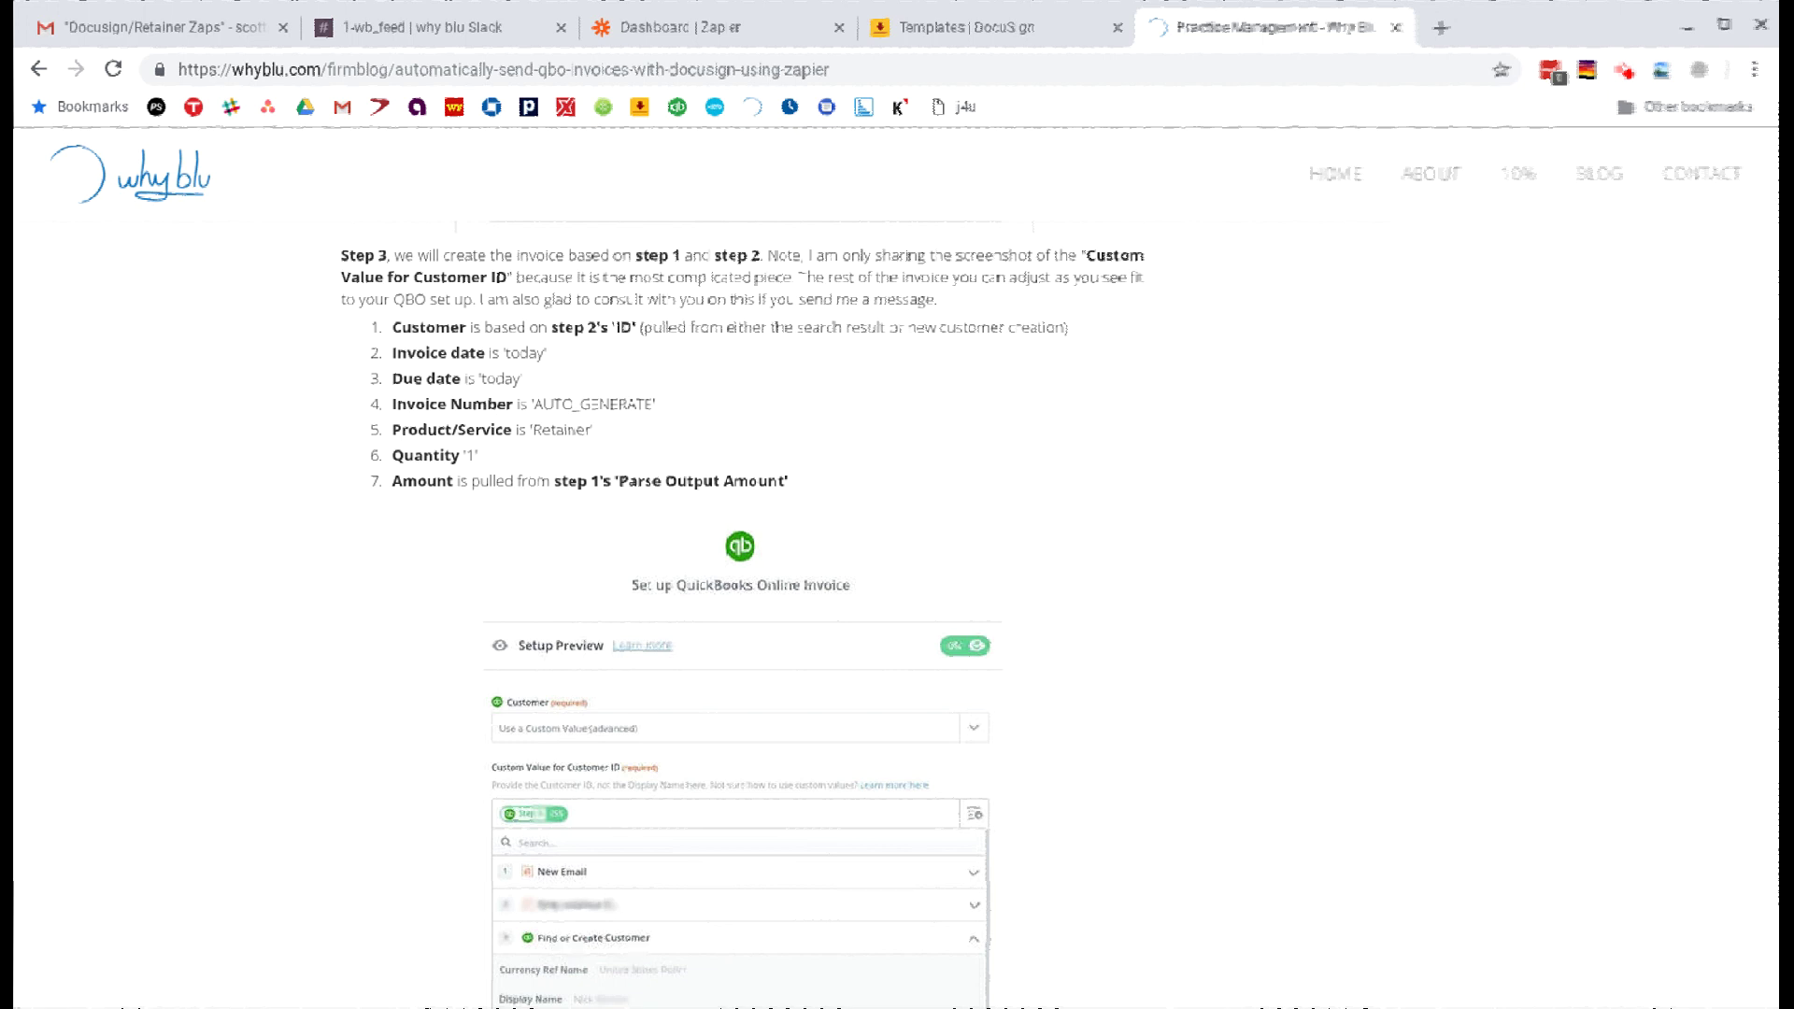
# Scroll back up to reread the Step 3 QuickBooks invoice settings list
pyautogui.scroll(-3, 634, 939)
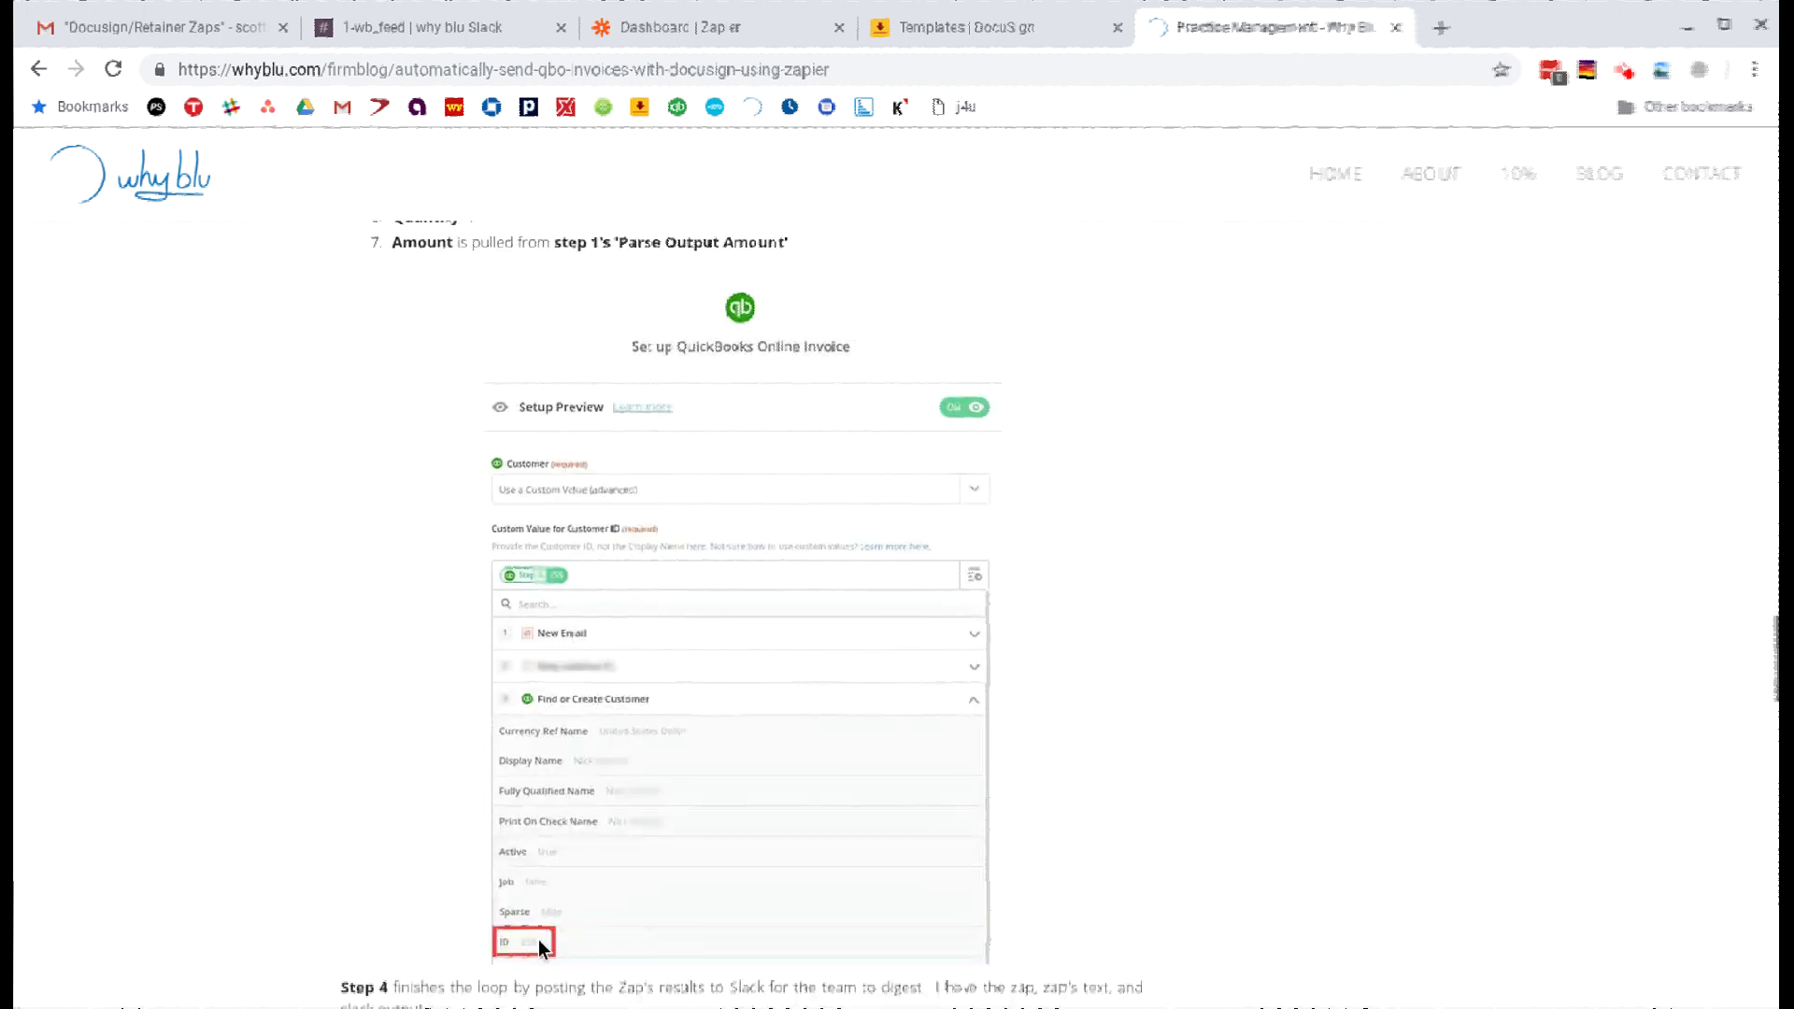
pyautogui.scroll(-2, 983, 521)
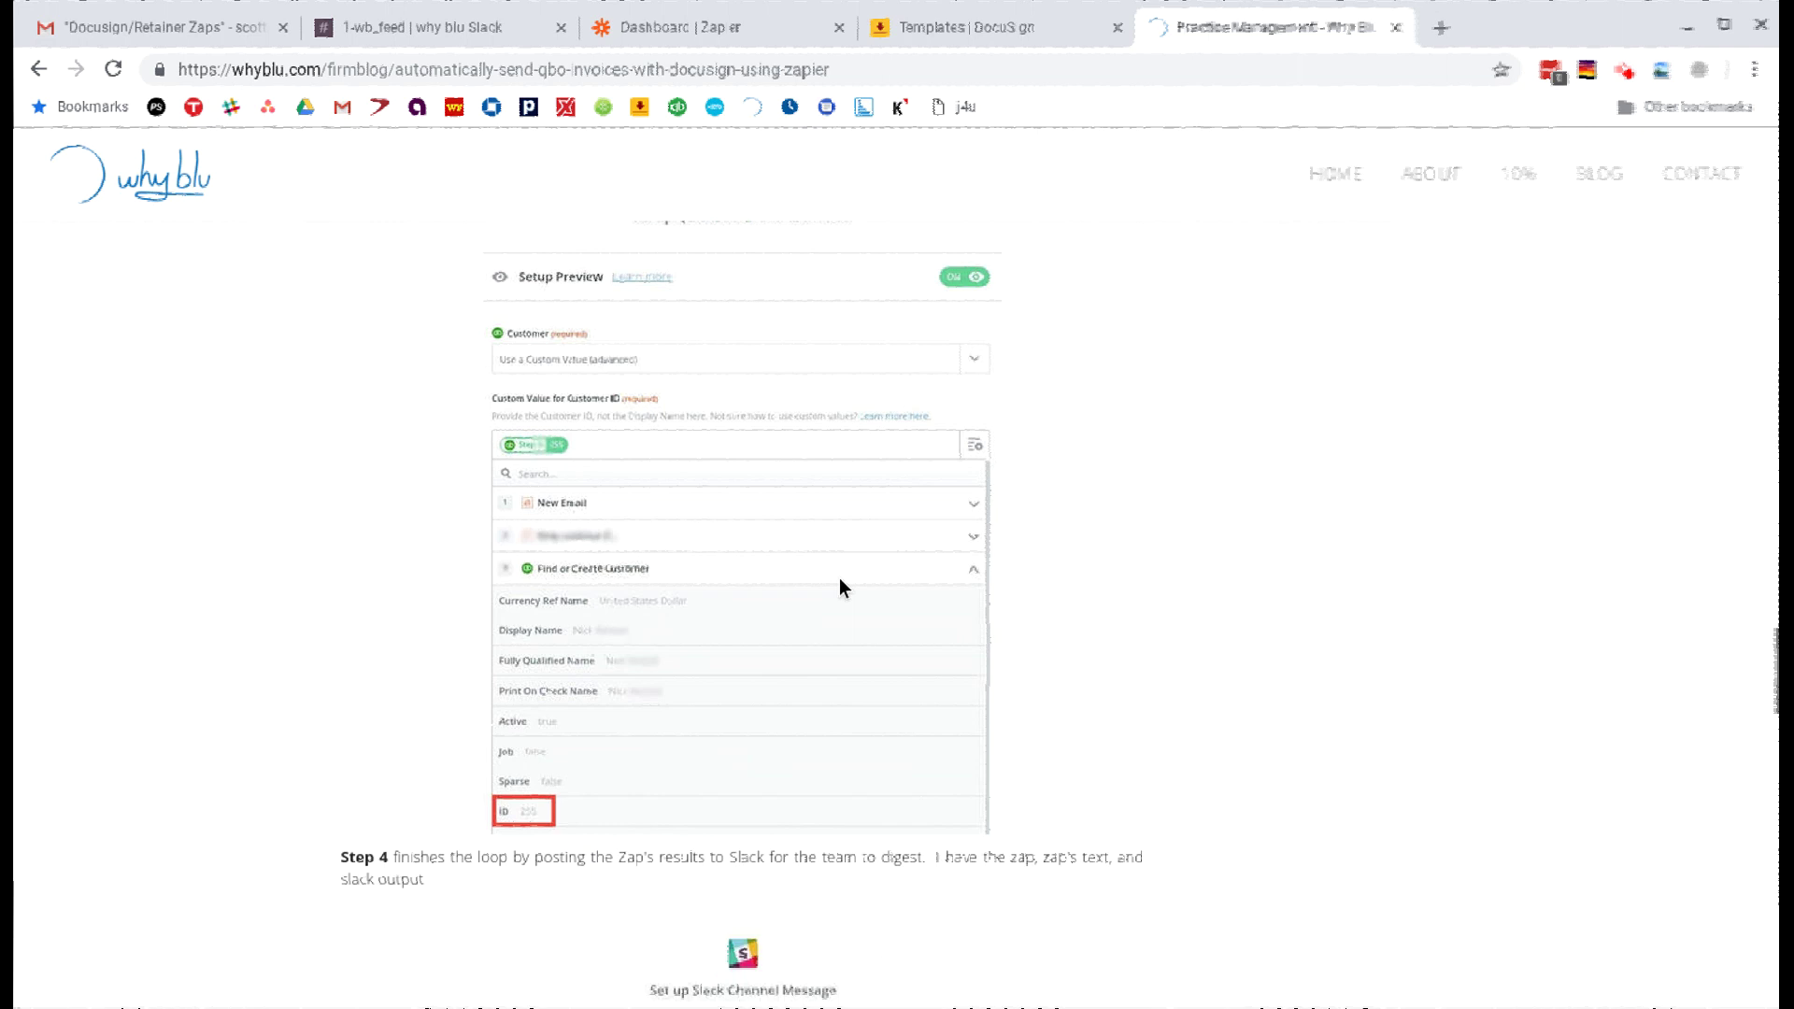
pyautogui.scroll(-5, 865, 552)
pyautogui.scroll(1, 861, 550)
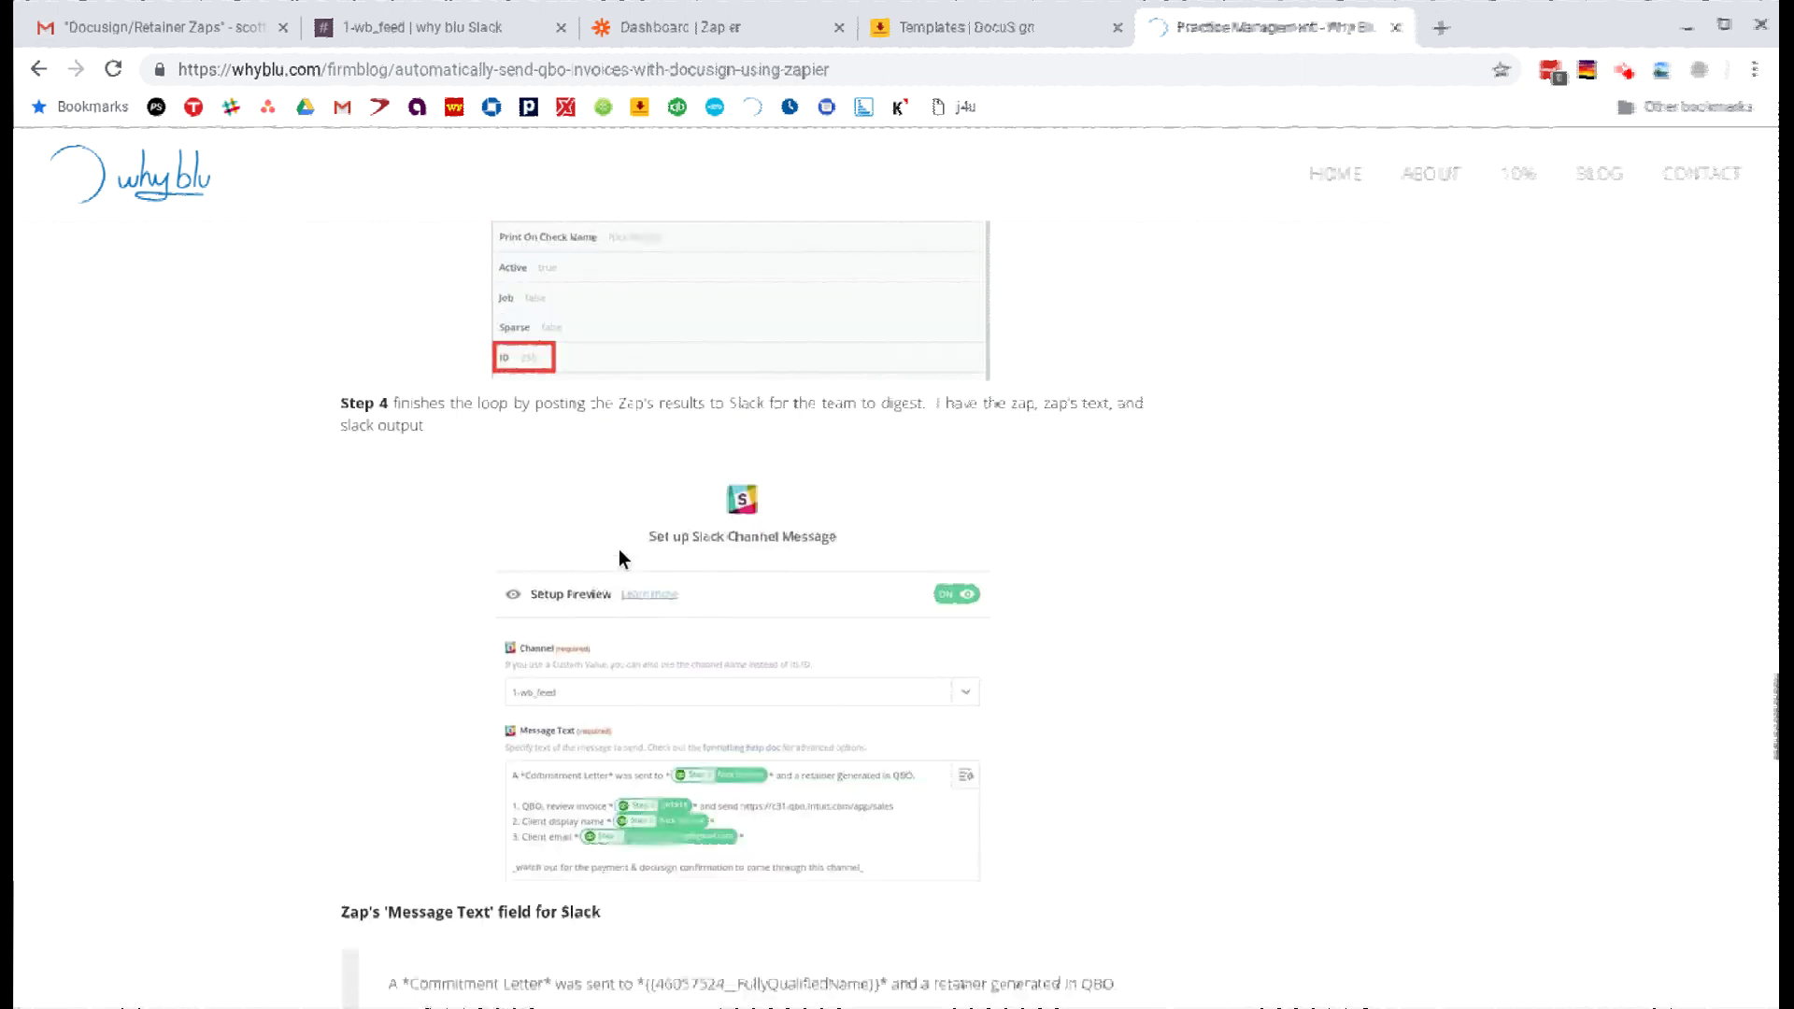
pyautogui.scroll(6, 429, 533)
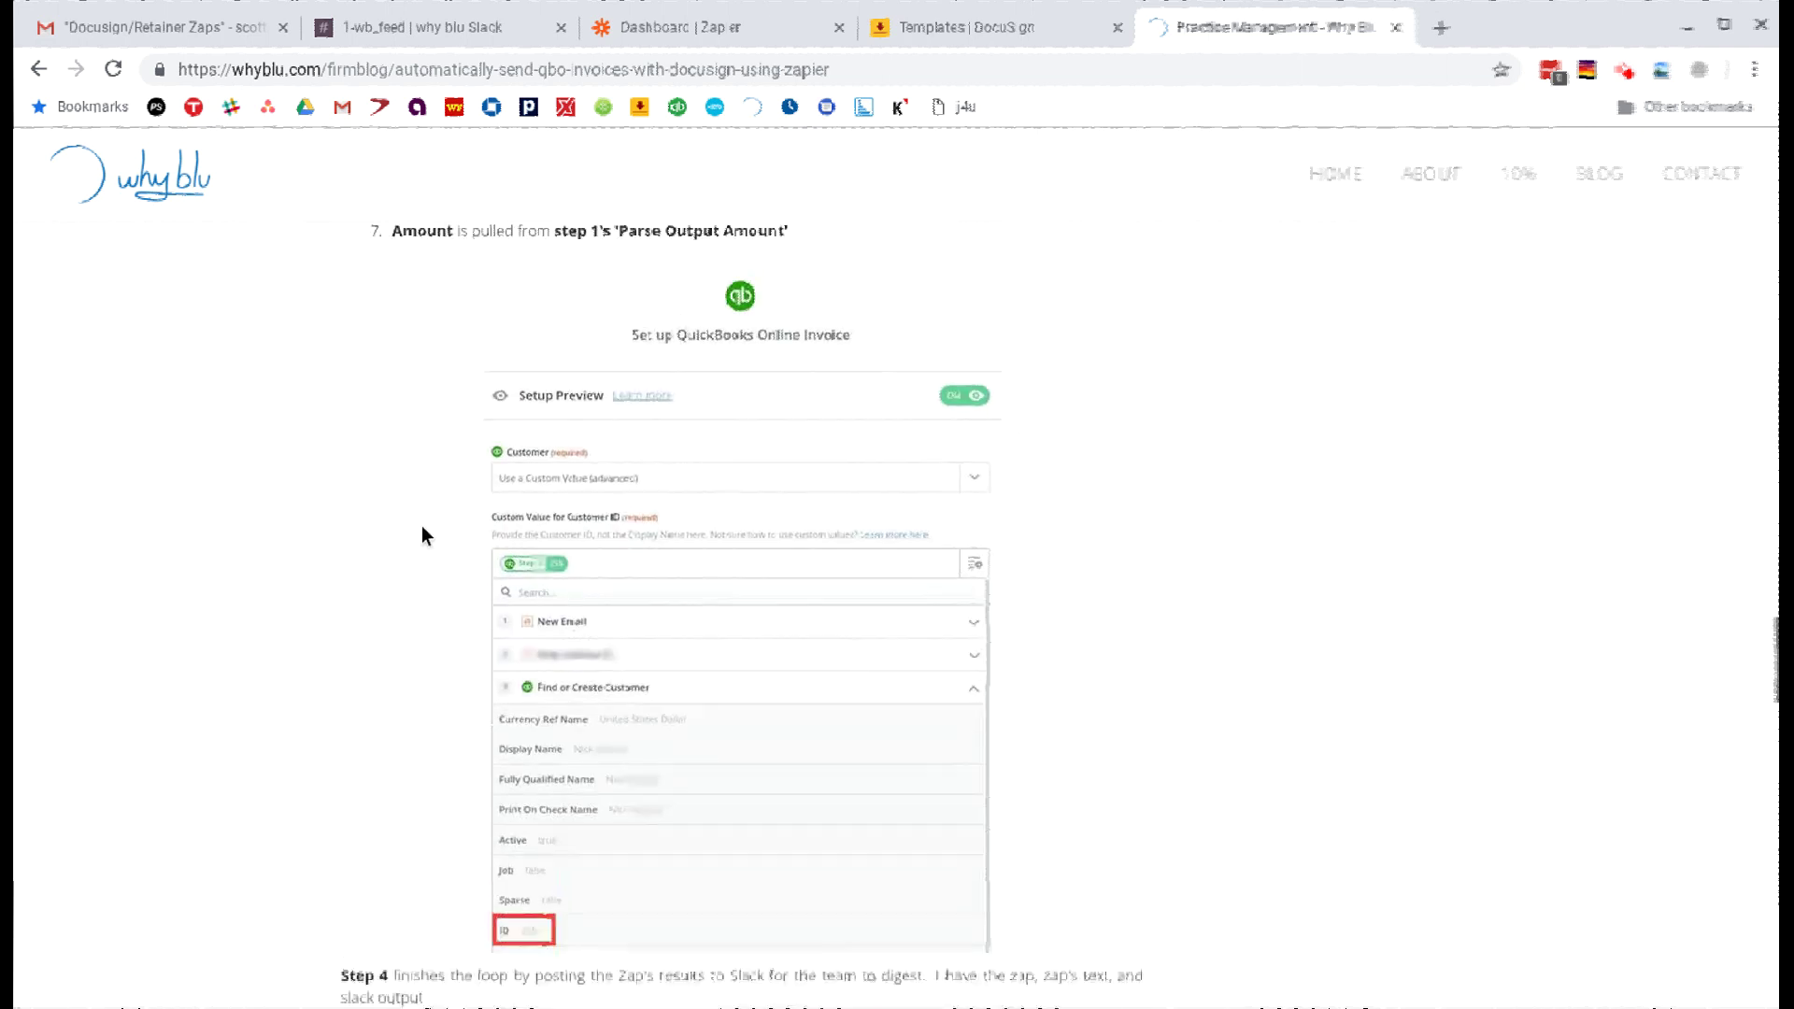
pyautogui.scroll(1, 422, 529)
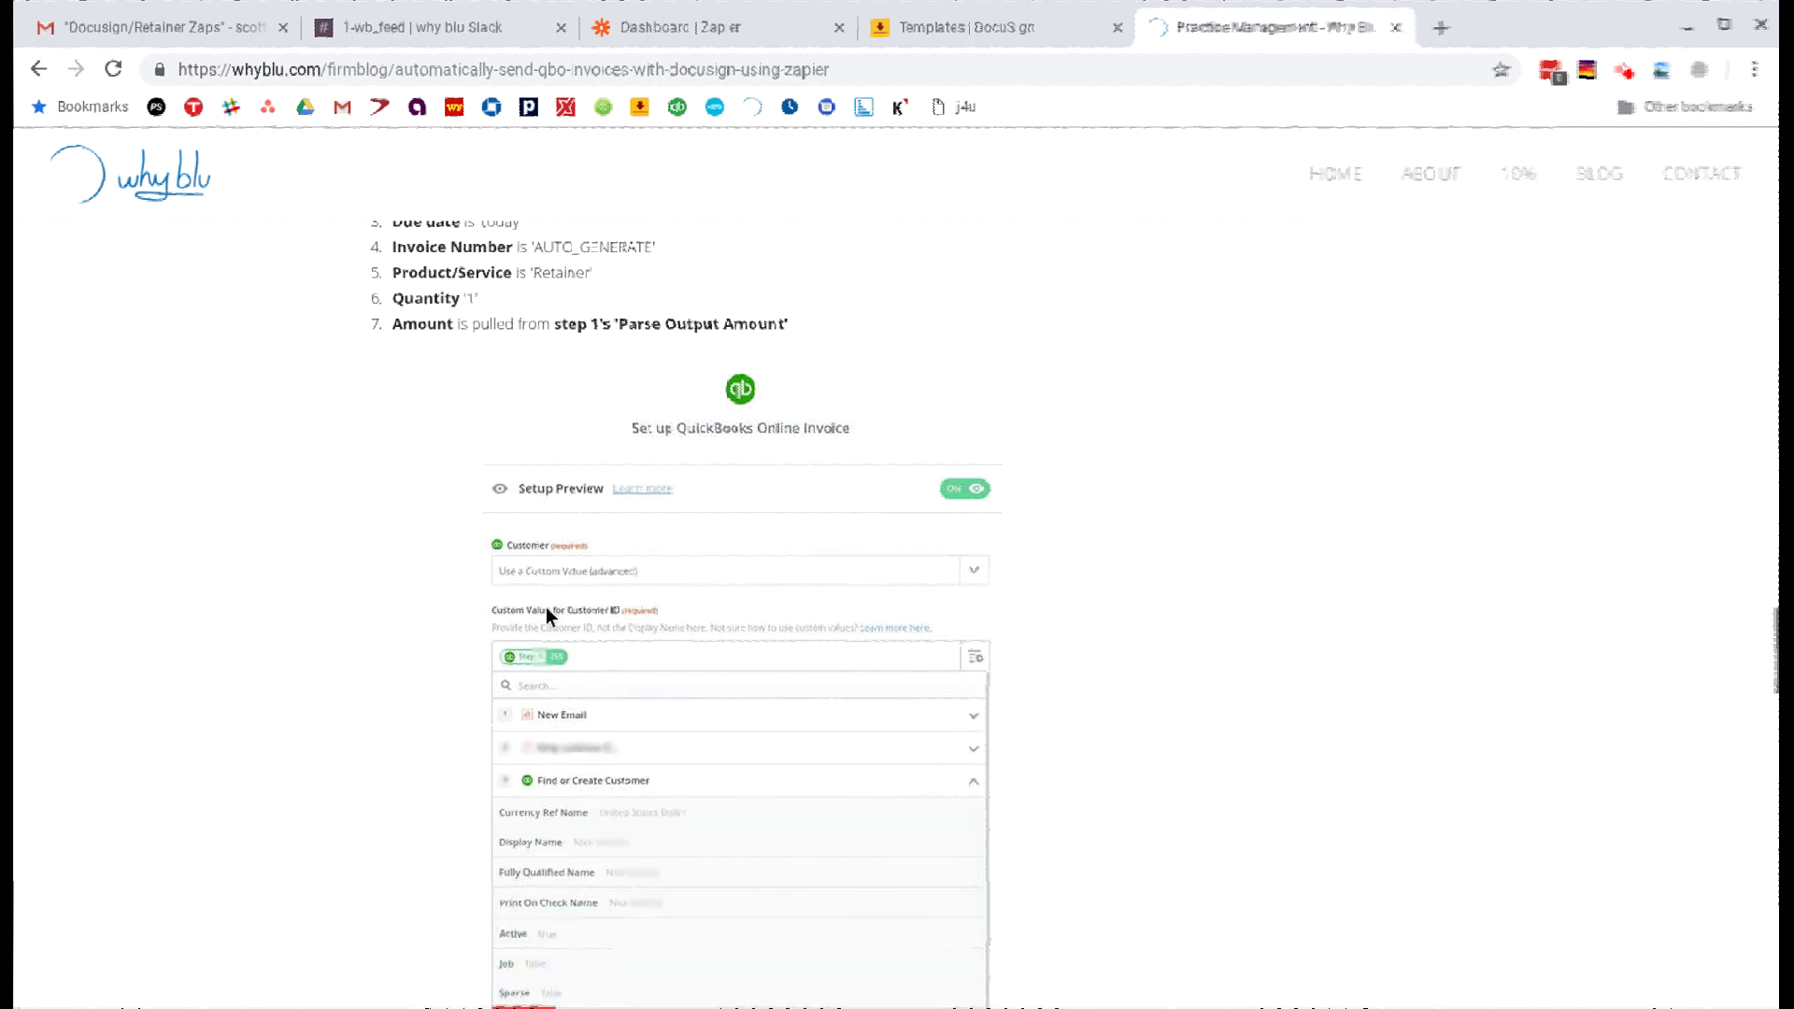
pyautogui.scroll(2, 541, 625)
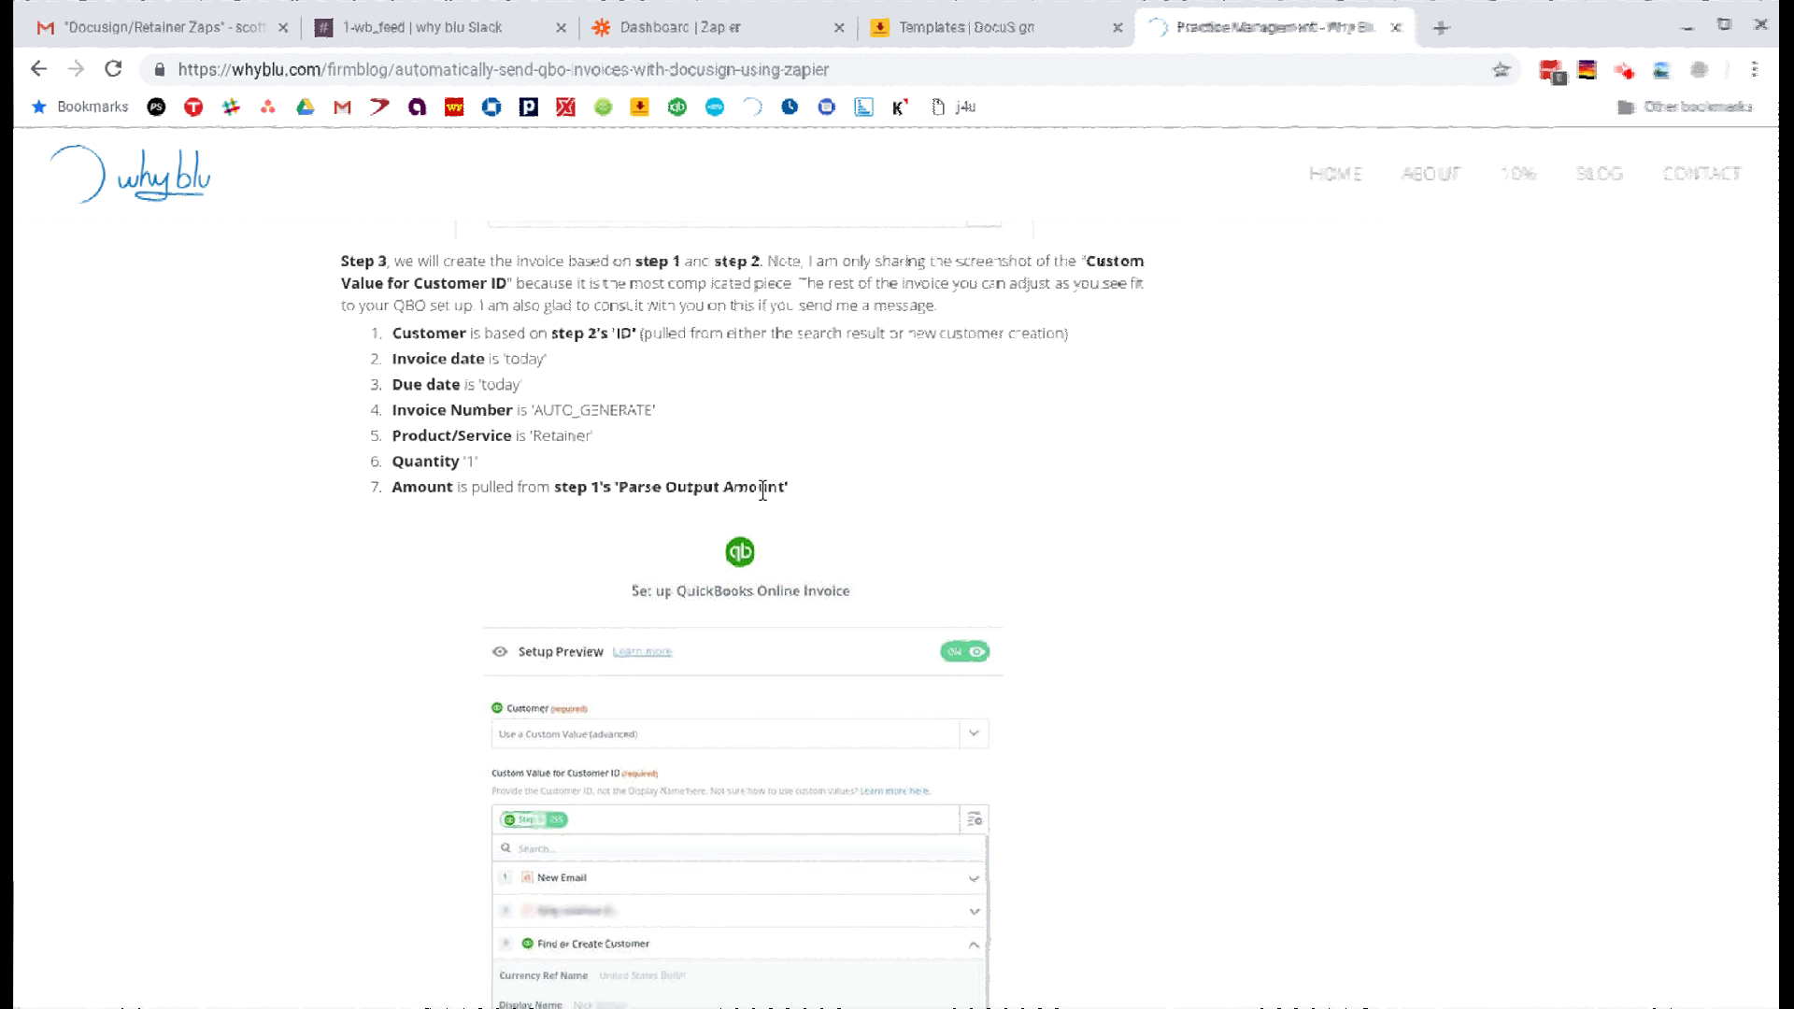
# Move past the QuickBooks screenshot to Step 4's Slack Channel Message setup
pyautogui.scroll(-1, 809, 490)
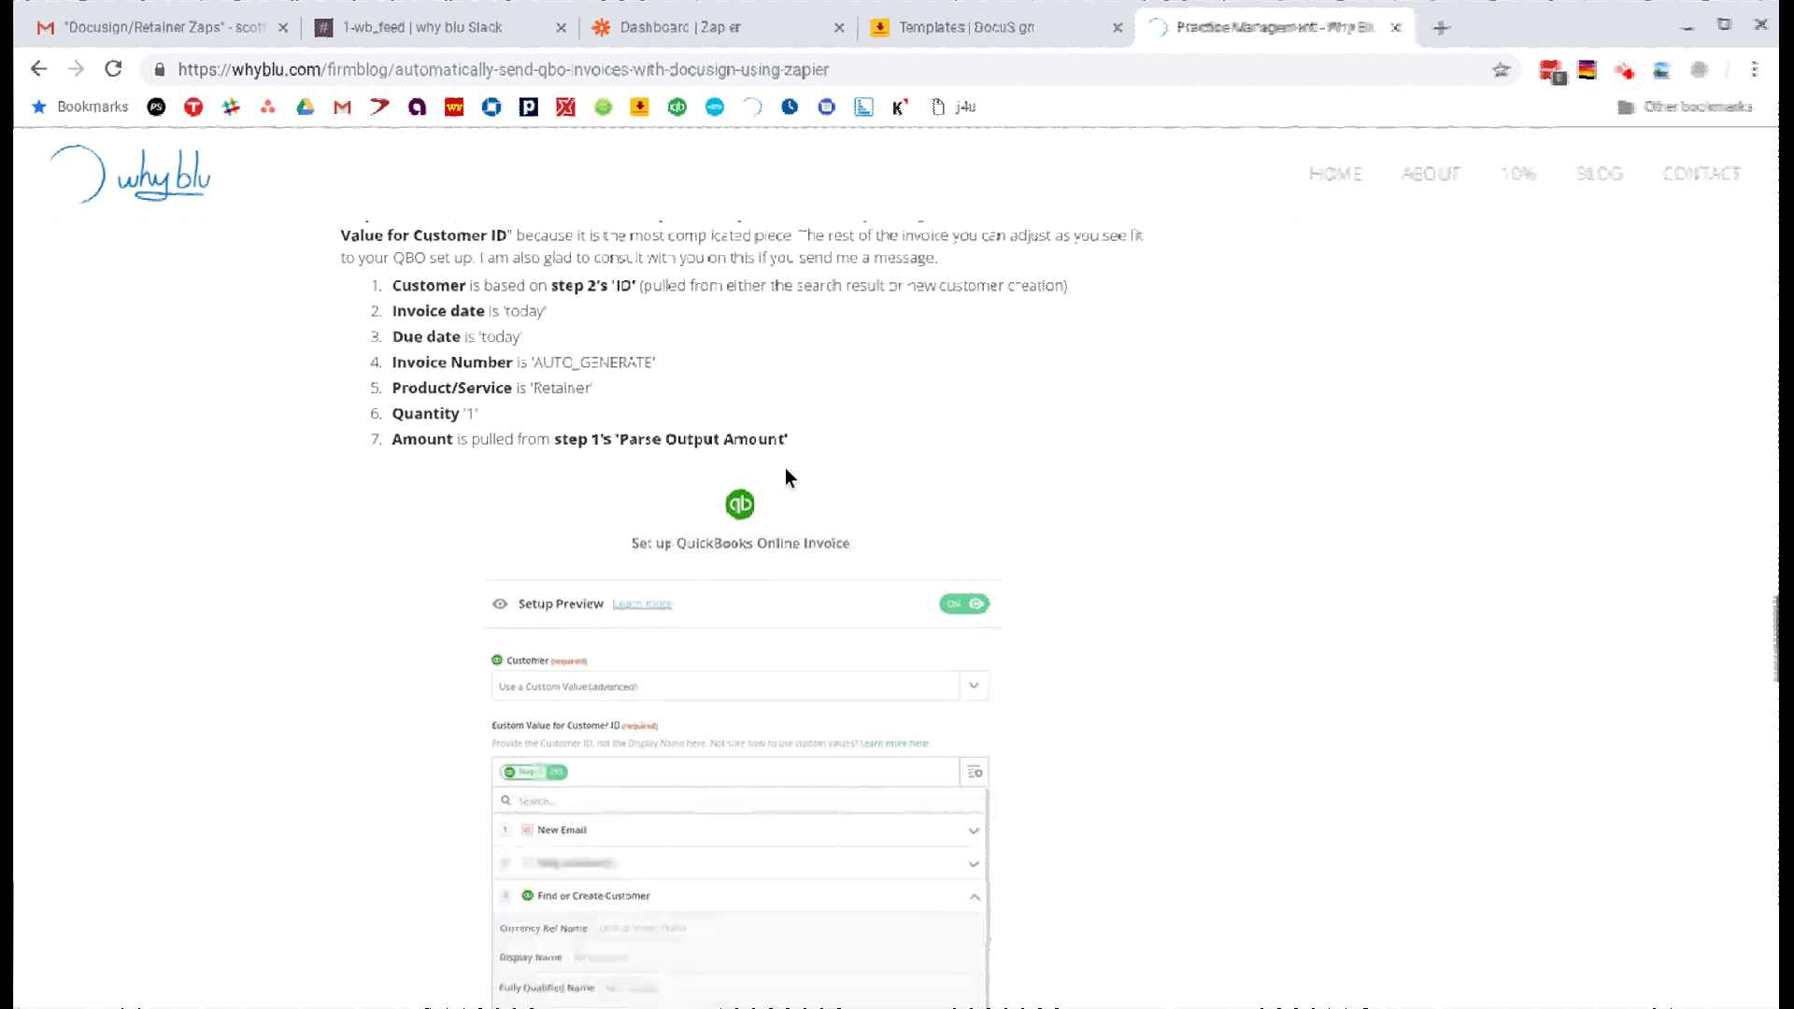
pyautogui.scroll(-5, 962, 497)
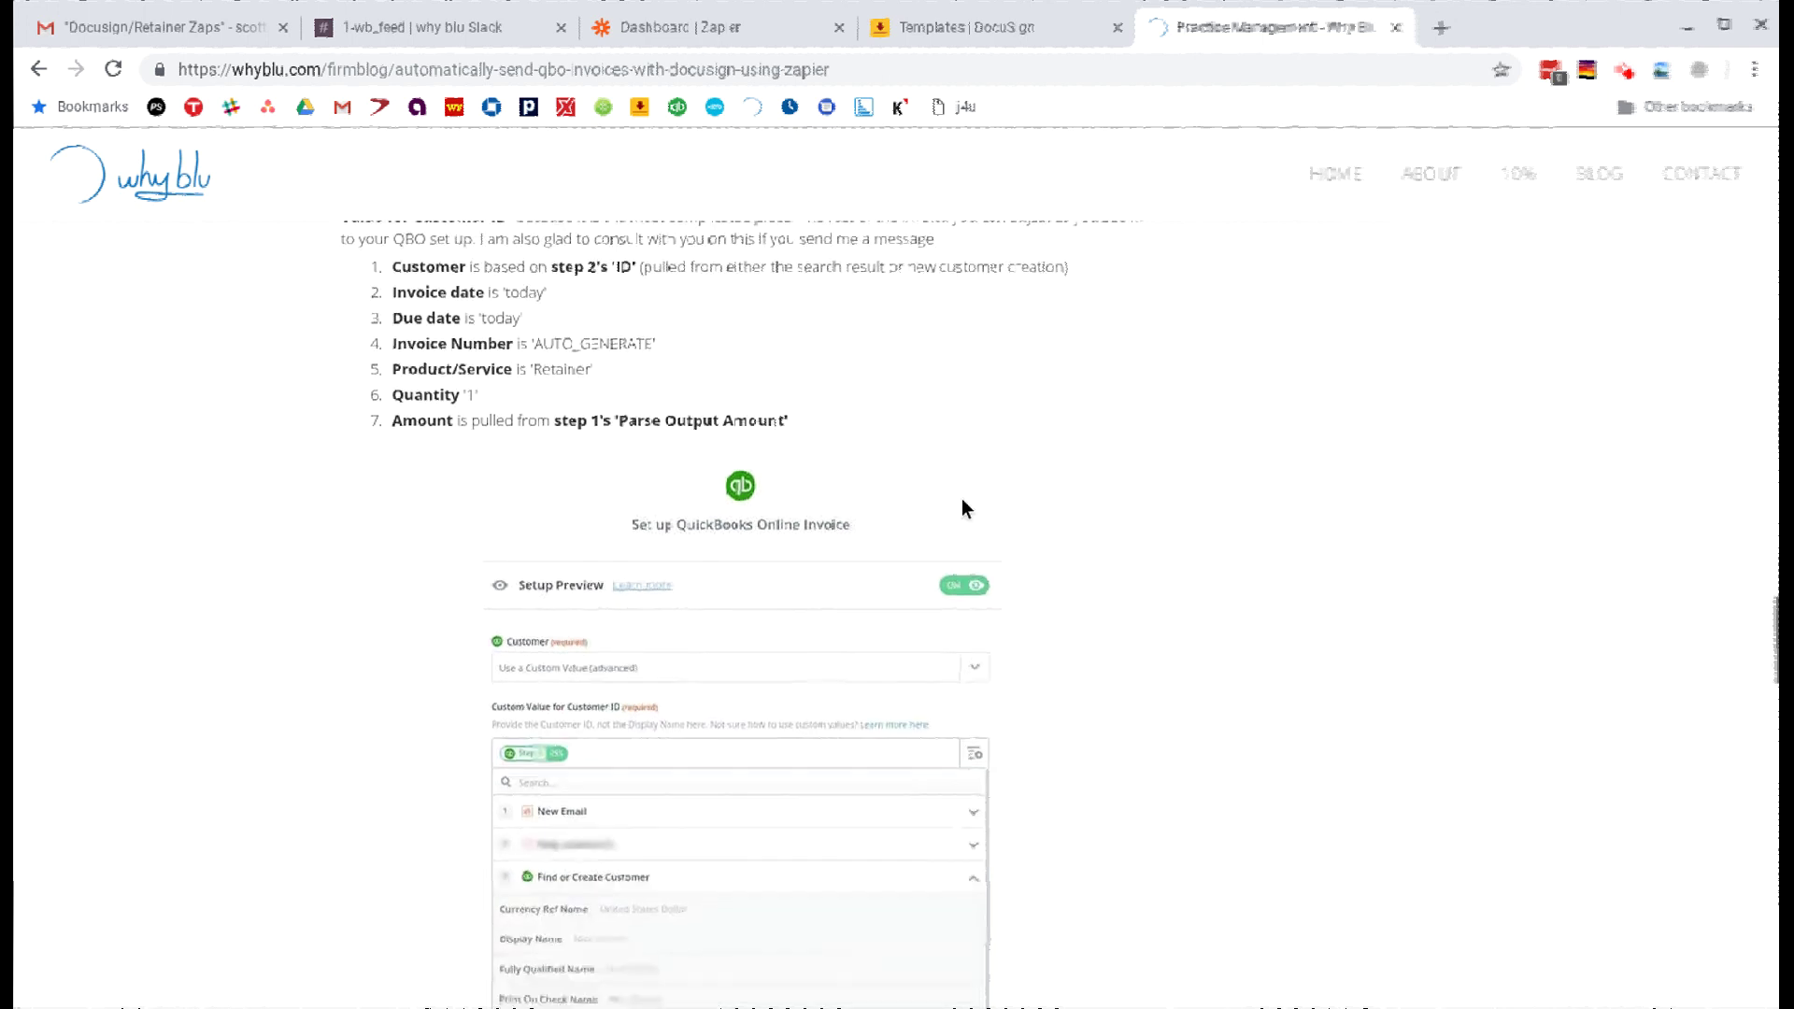
pyautogui.scroll(-9, 701, 554)
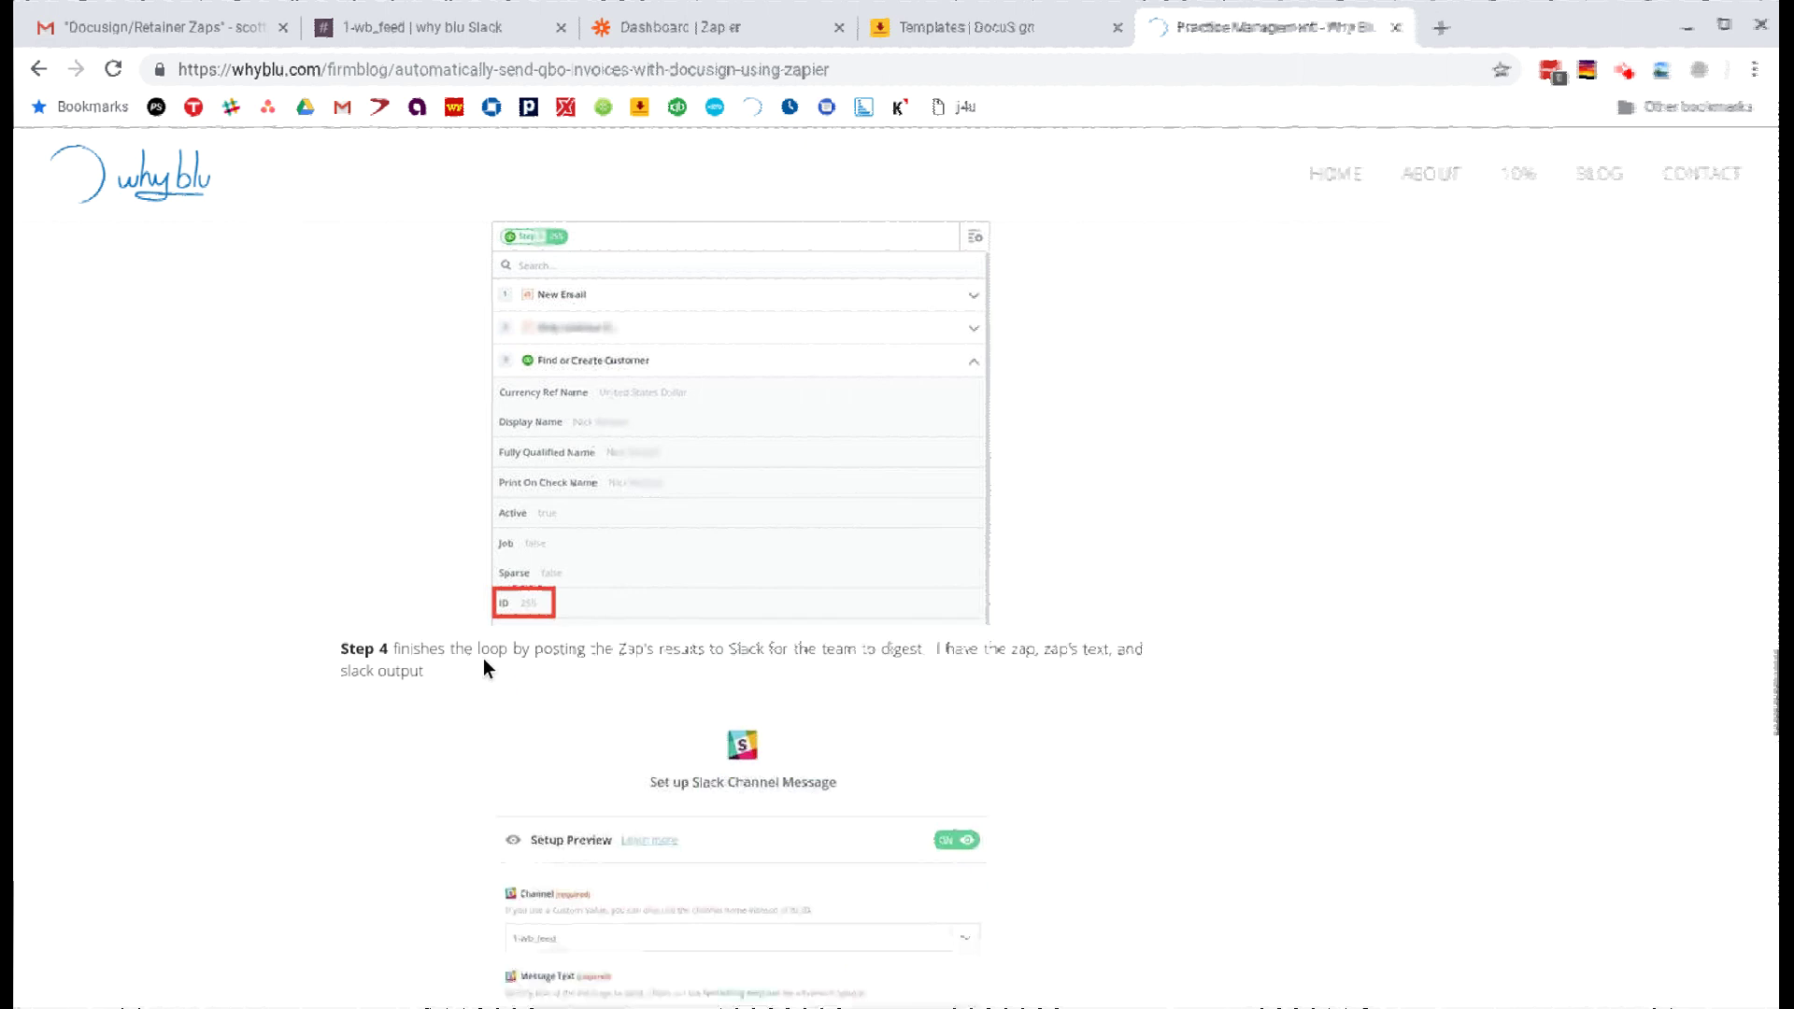
# Scroll past the Slack setup screenshot to the Message Text template and 'Slack Message to Team'
pyautogui.scroll(-2, 421, 583)
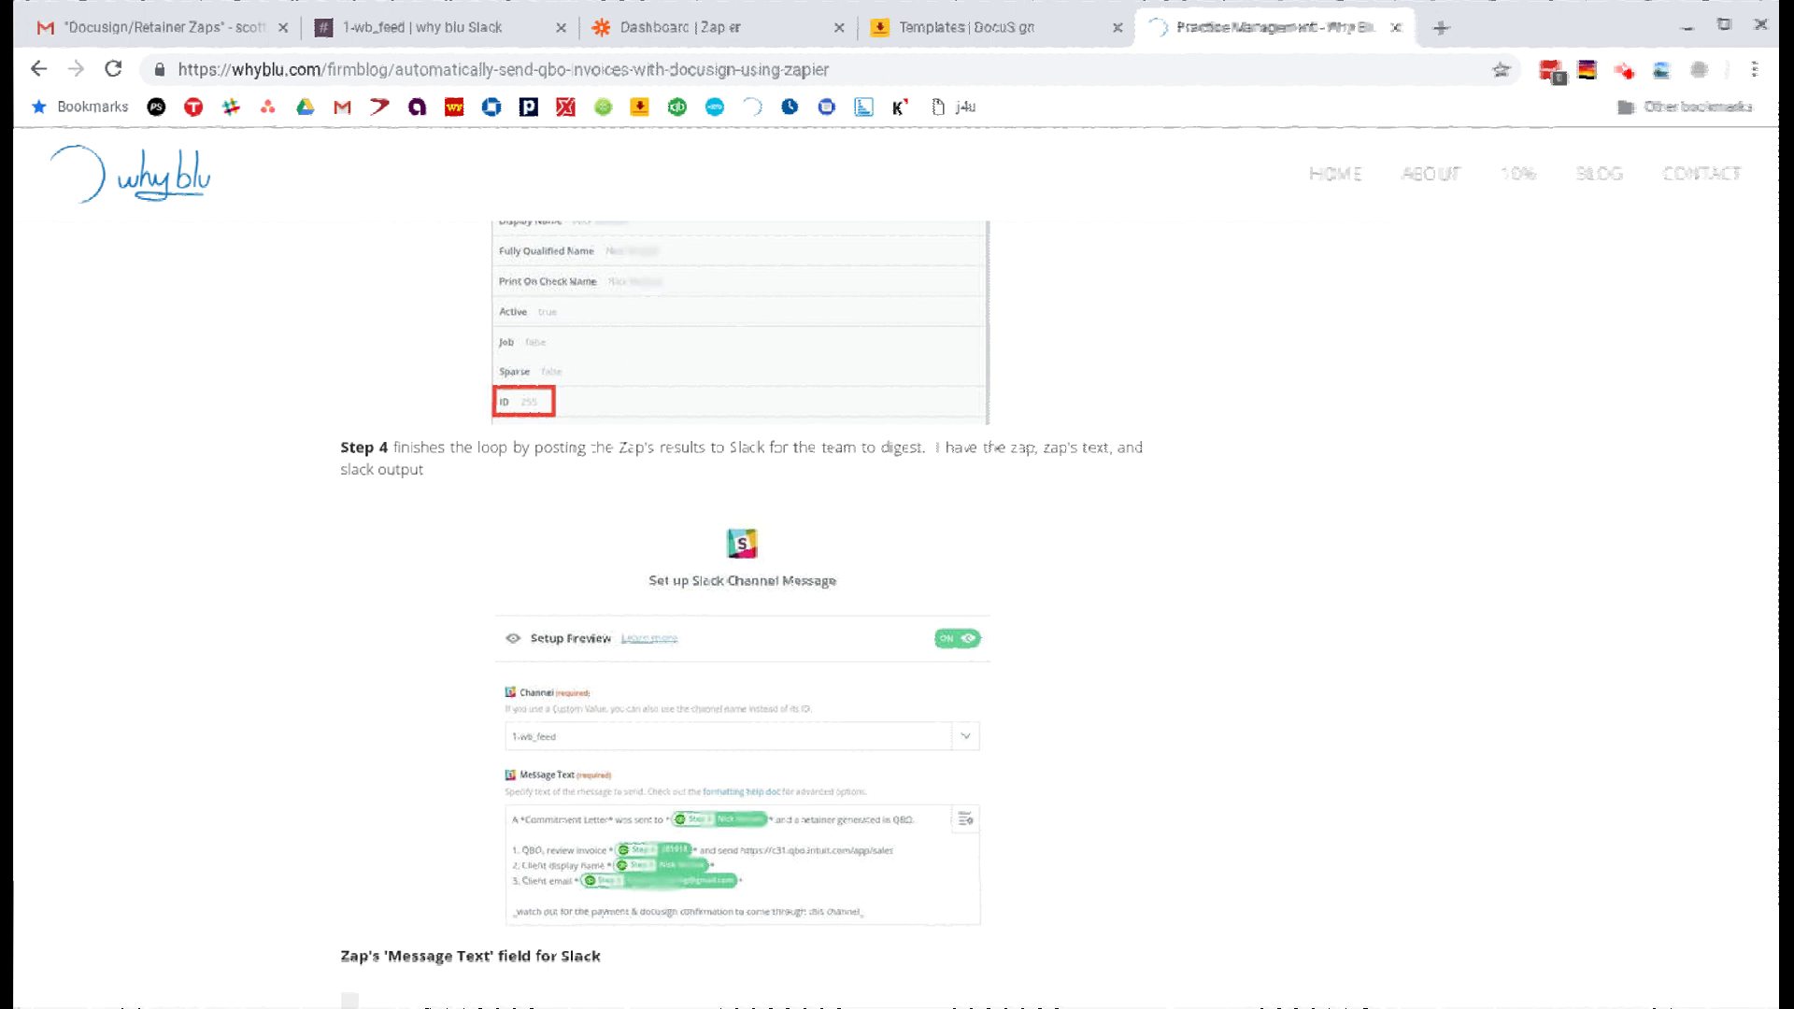
pyautogui.scroll(-1, 574, 465)
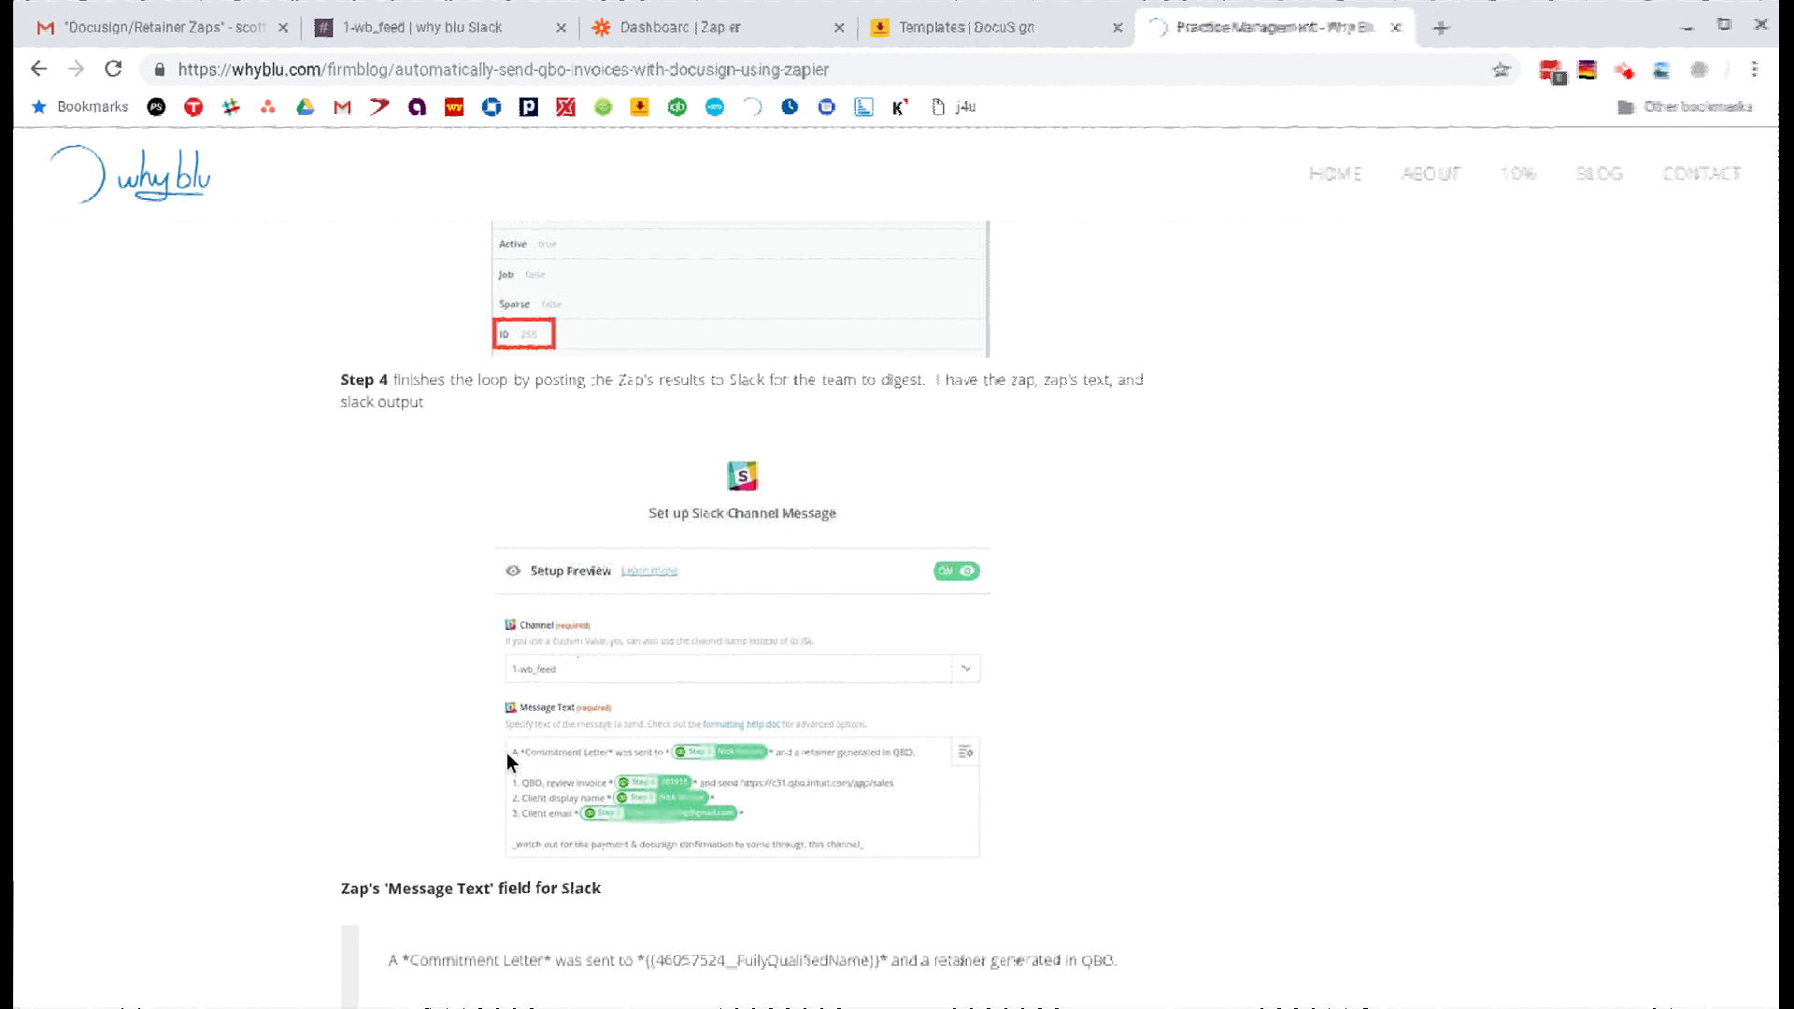
pyautogui.scroll(-5, 555, 740)
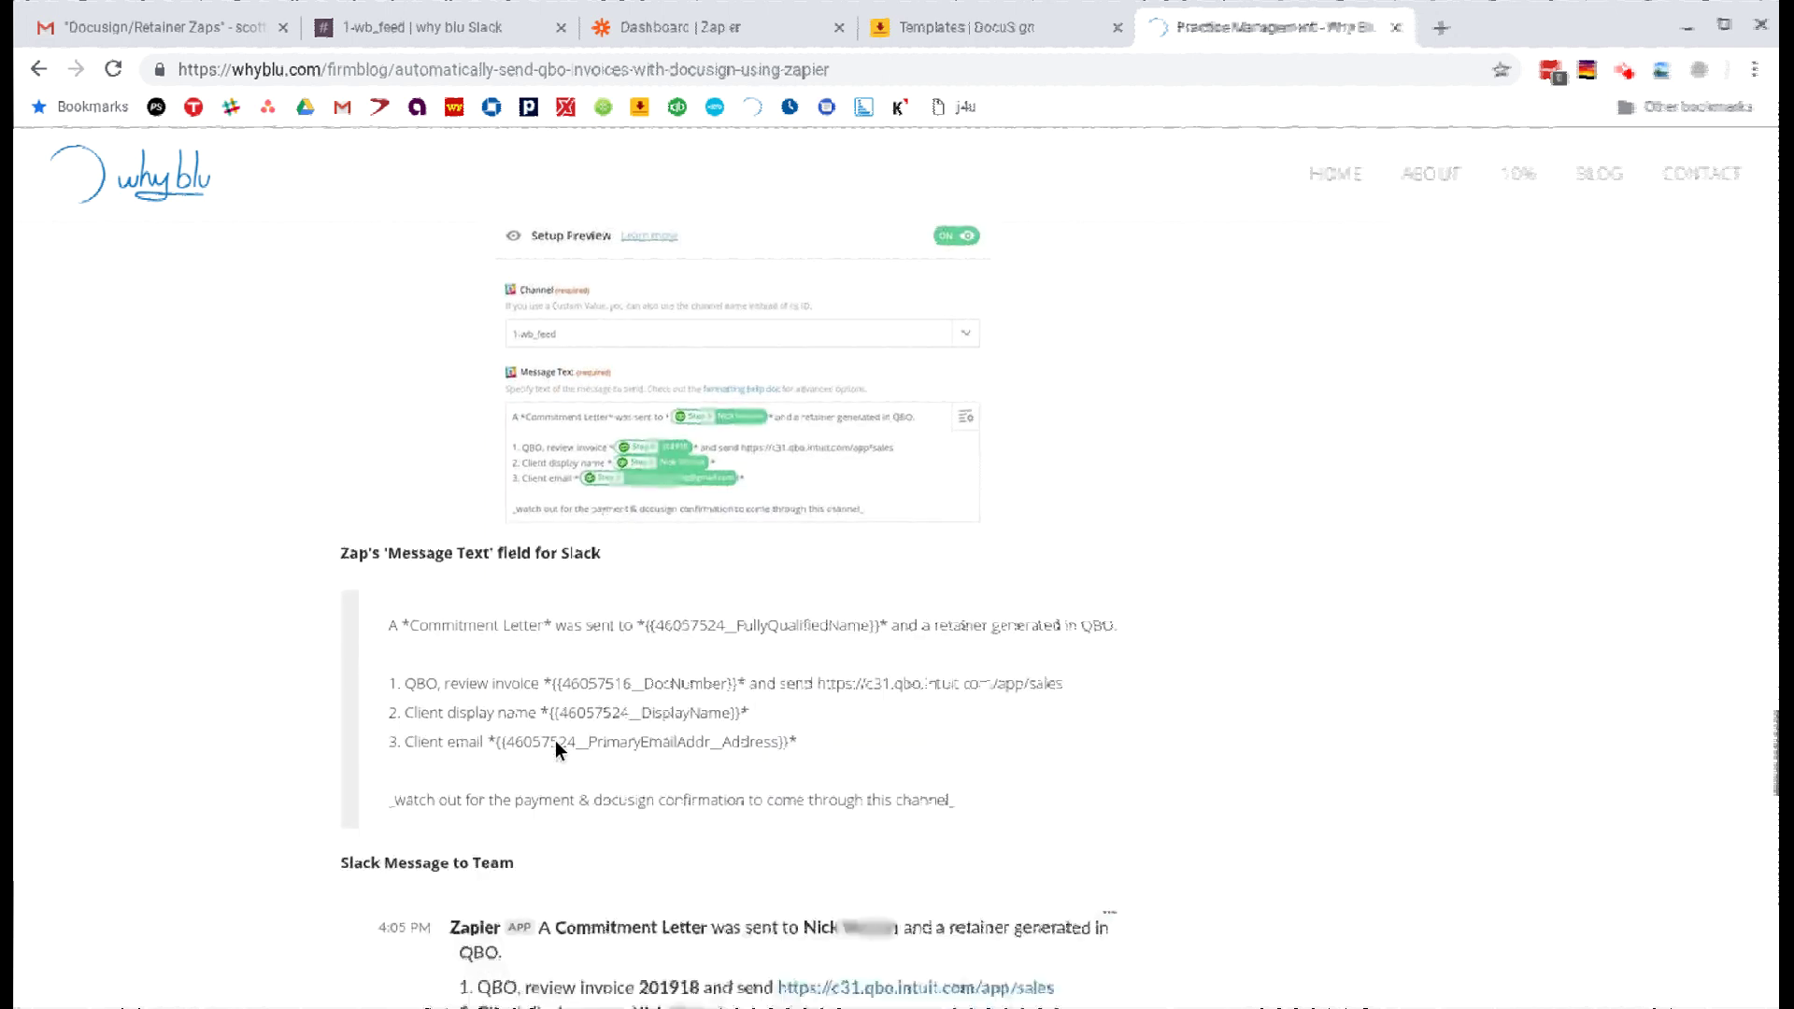
# Highlight the Slack message's closing line about watching for payment and DocuSign confirmation
pyautogui.scroll(-1, 439, 738)
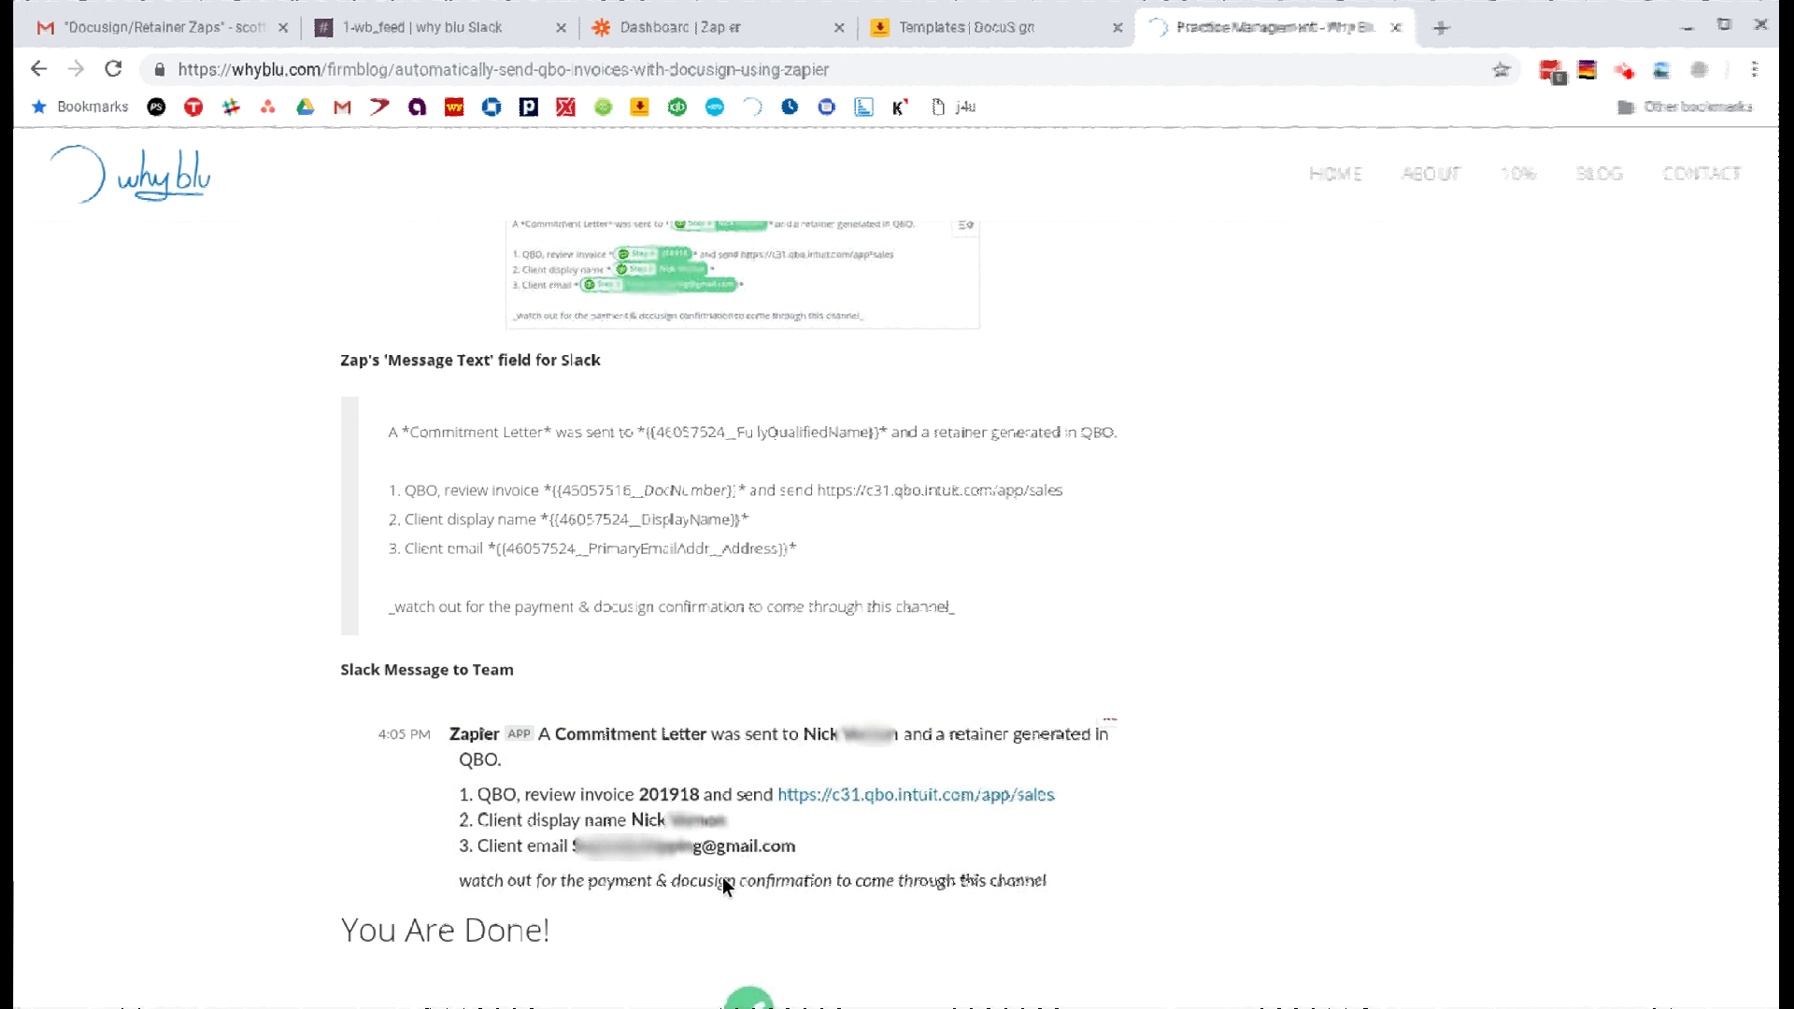
pyautogui.scroll(3, 1003, 781)
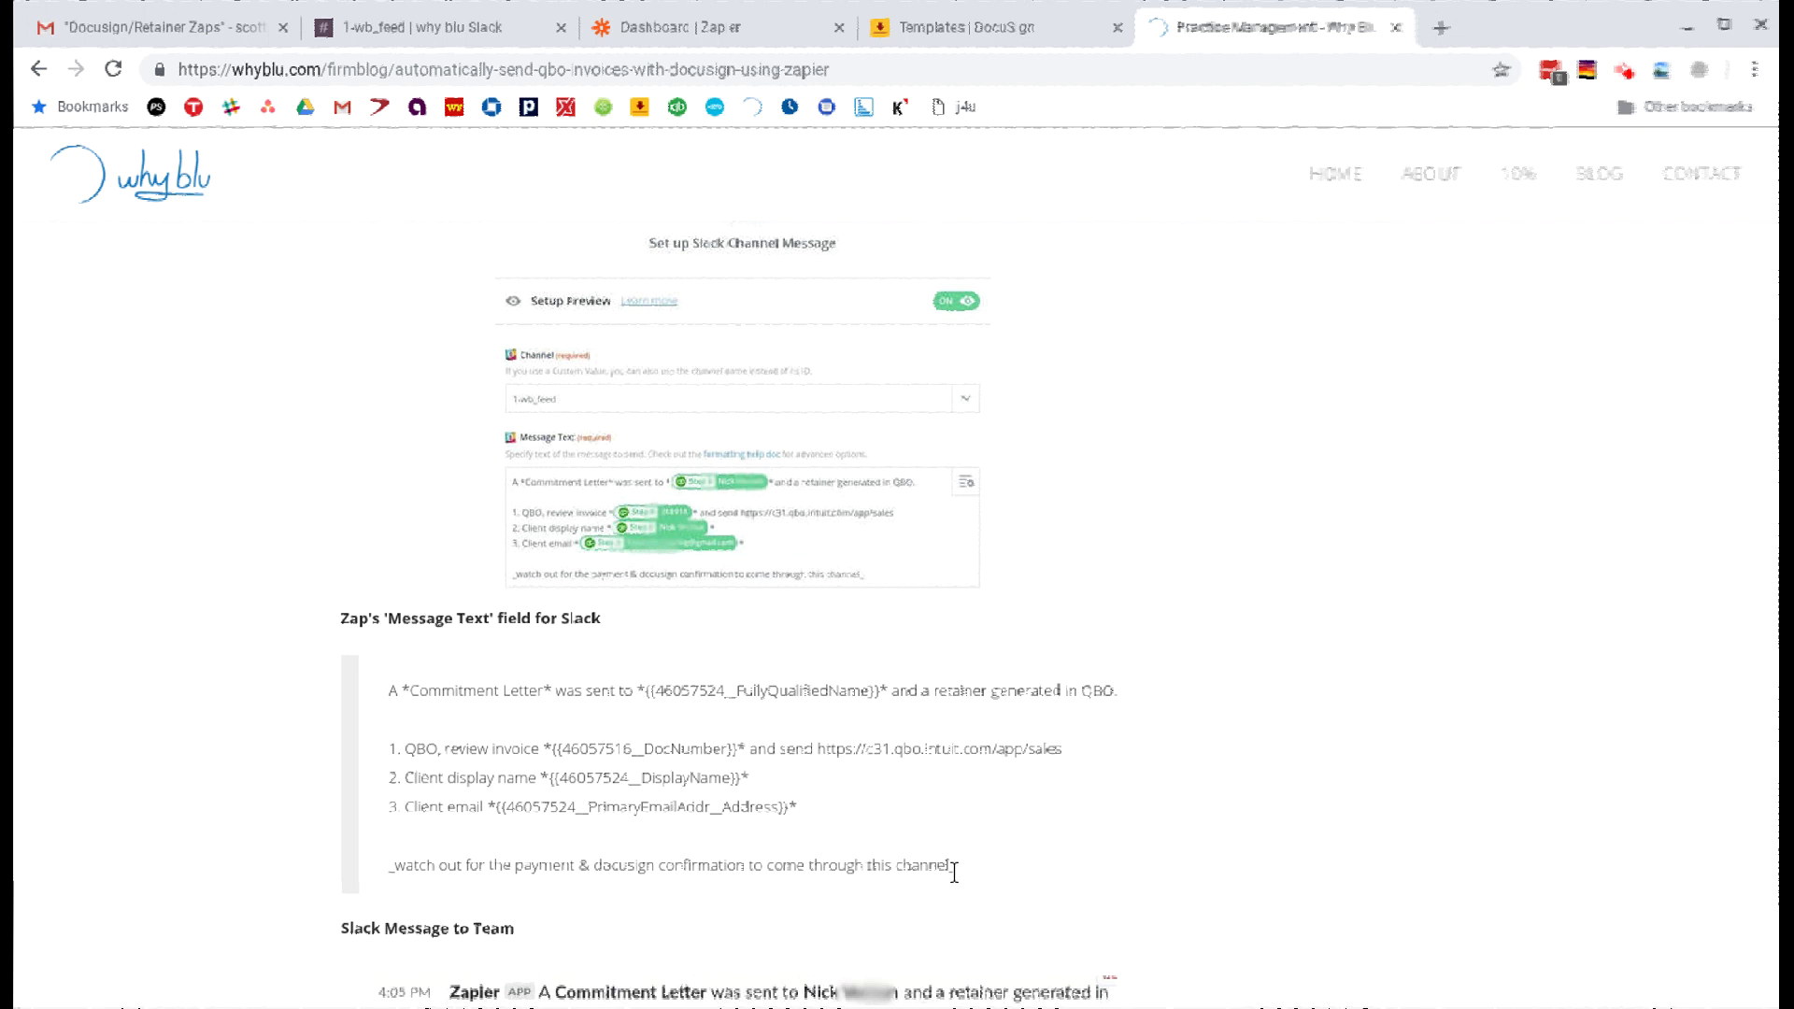
pyautogui.moveTo(955, 866); pyautogui.dragTo(351, 860)
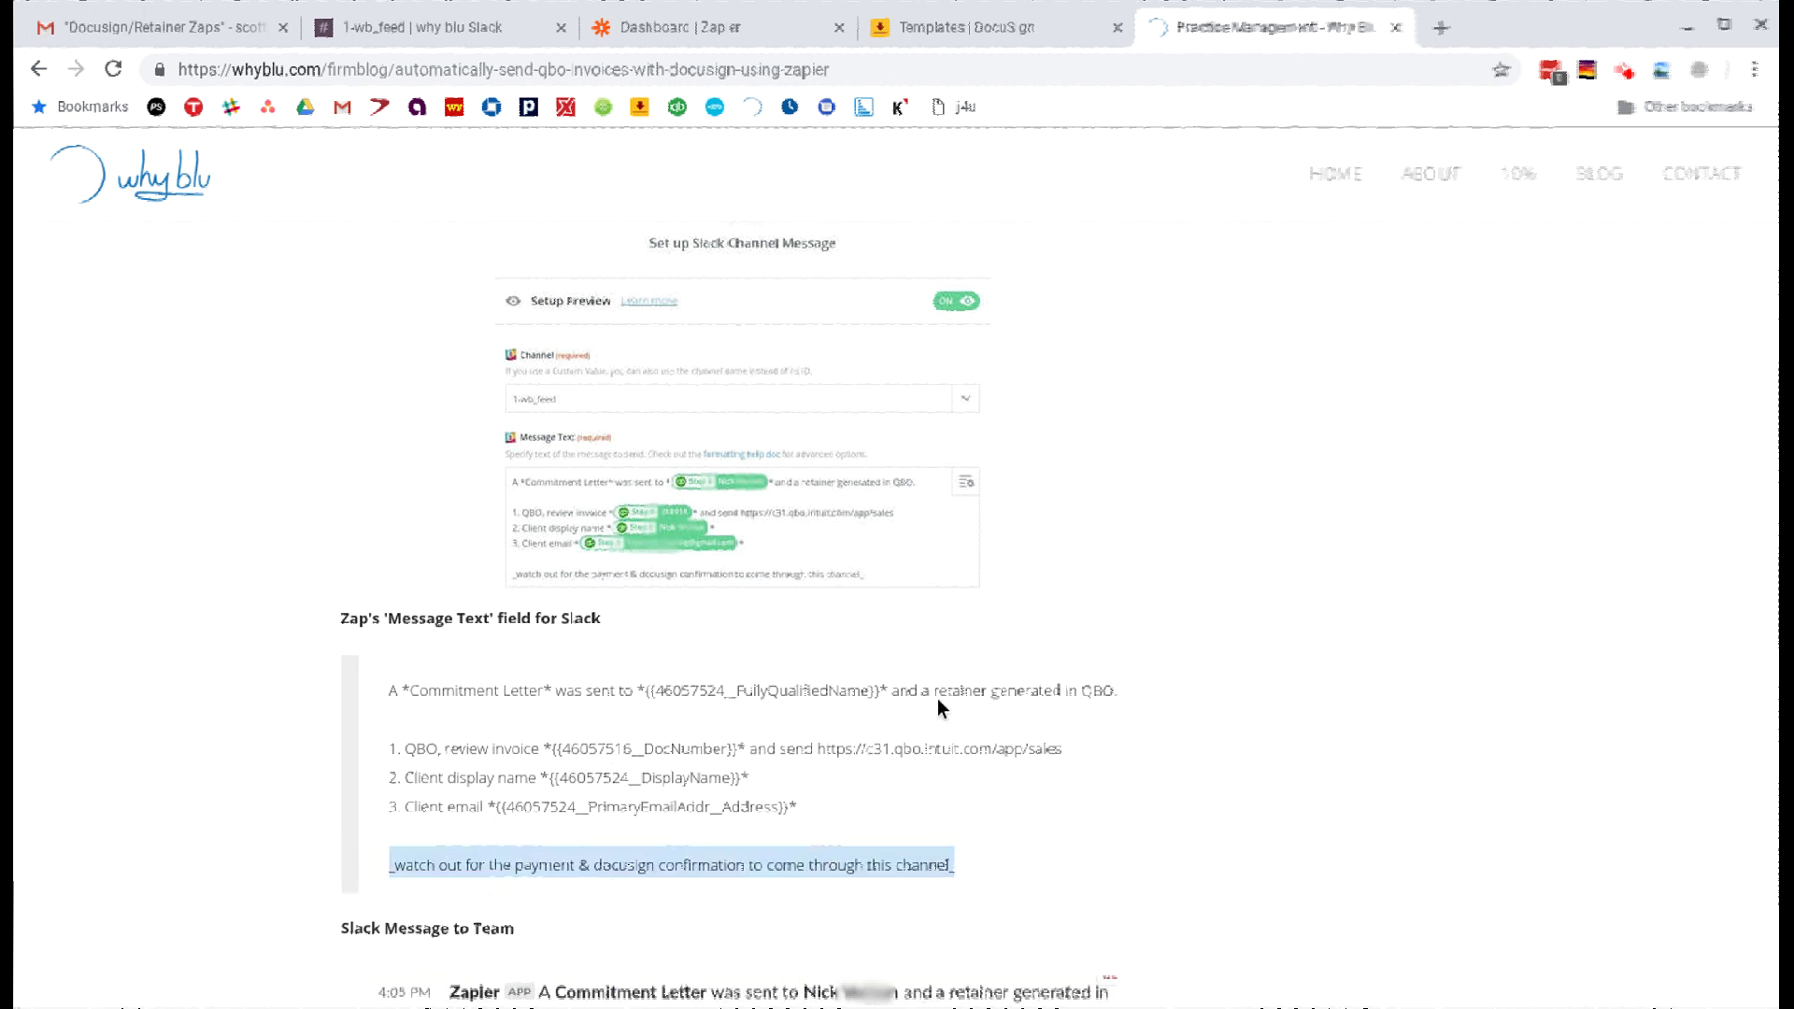
# Scroll down past the Slack message to the 'You Are Done!' section showing the Zap ON
pyautogui.scroll(-6, 938, 698)
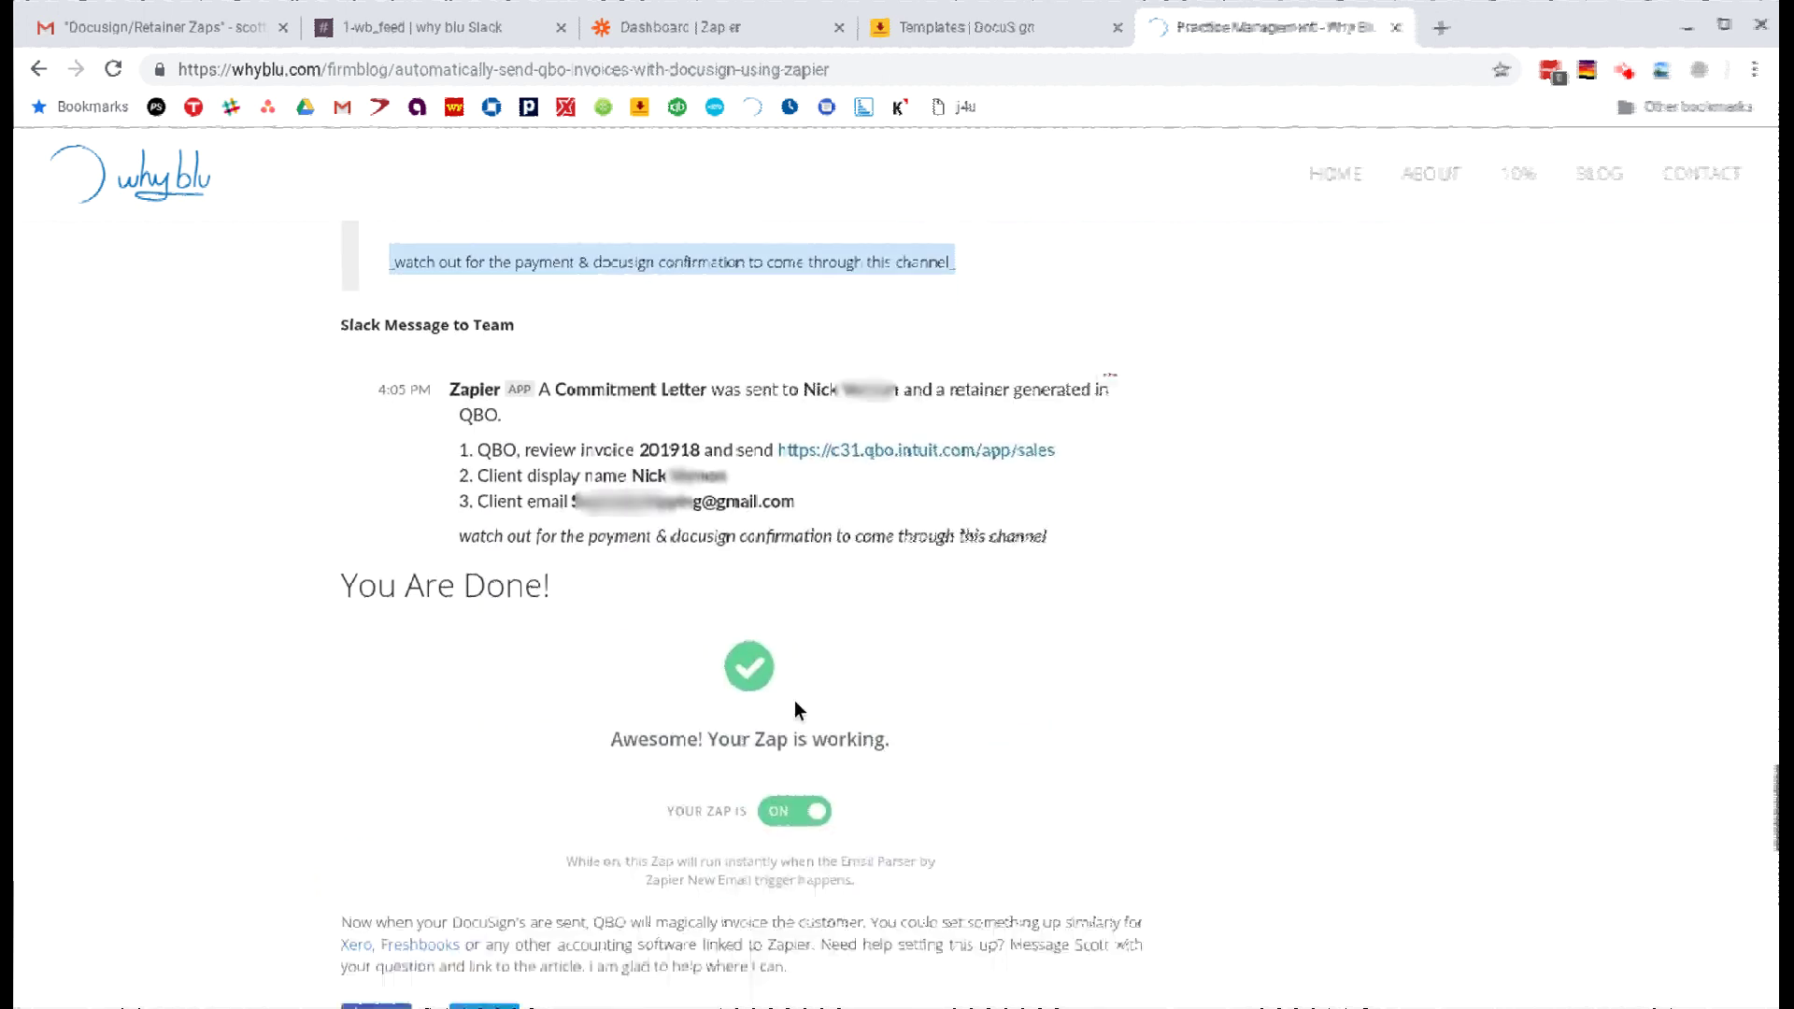
pyautogui.scroll(-1, 809, 810)
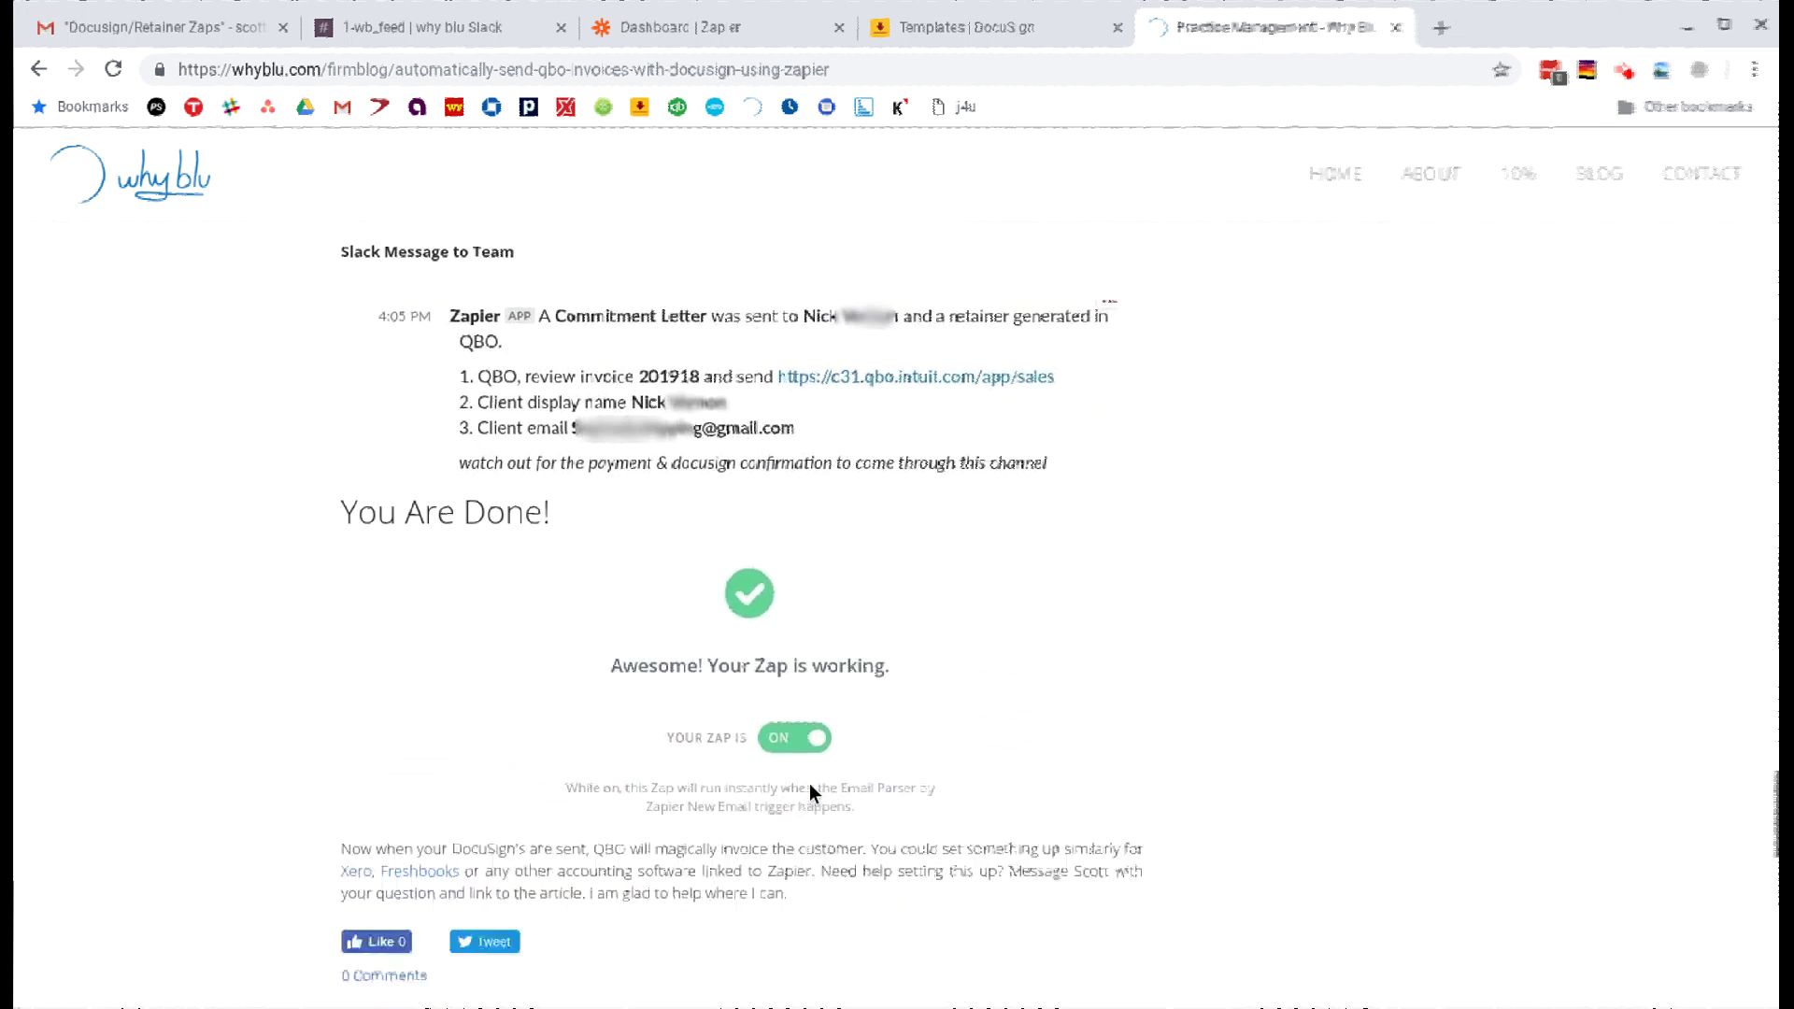
pyautogui.scroll(-2, 781, 794)
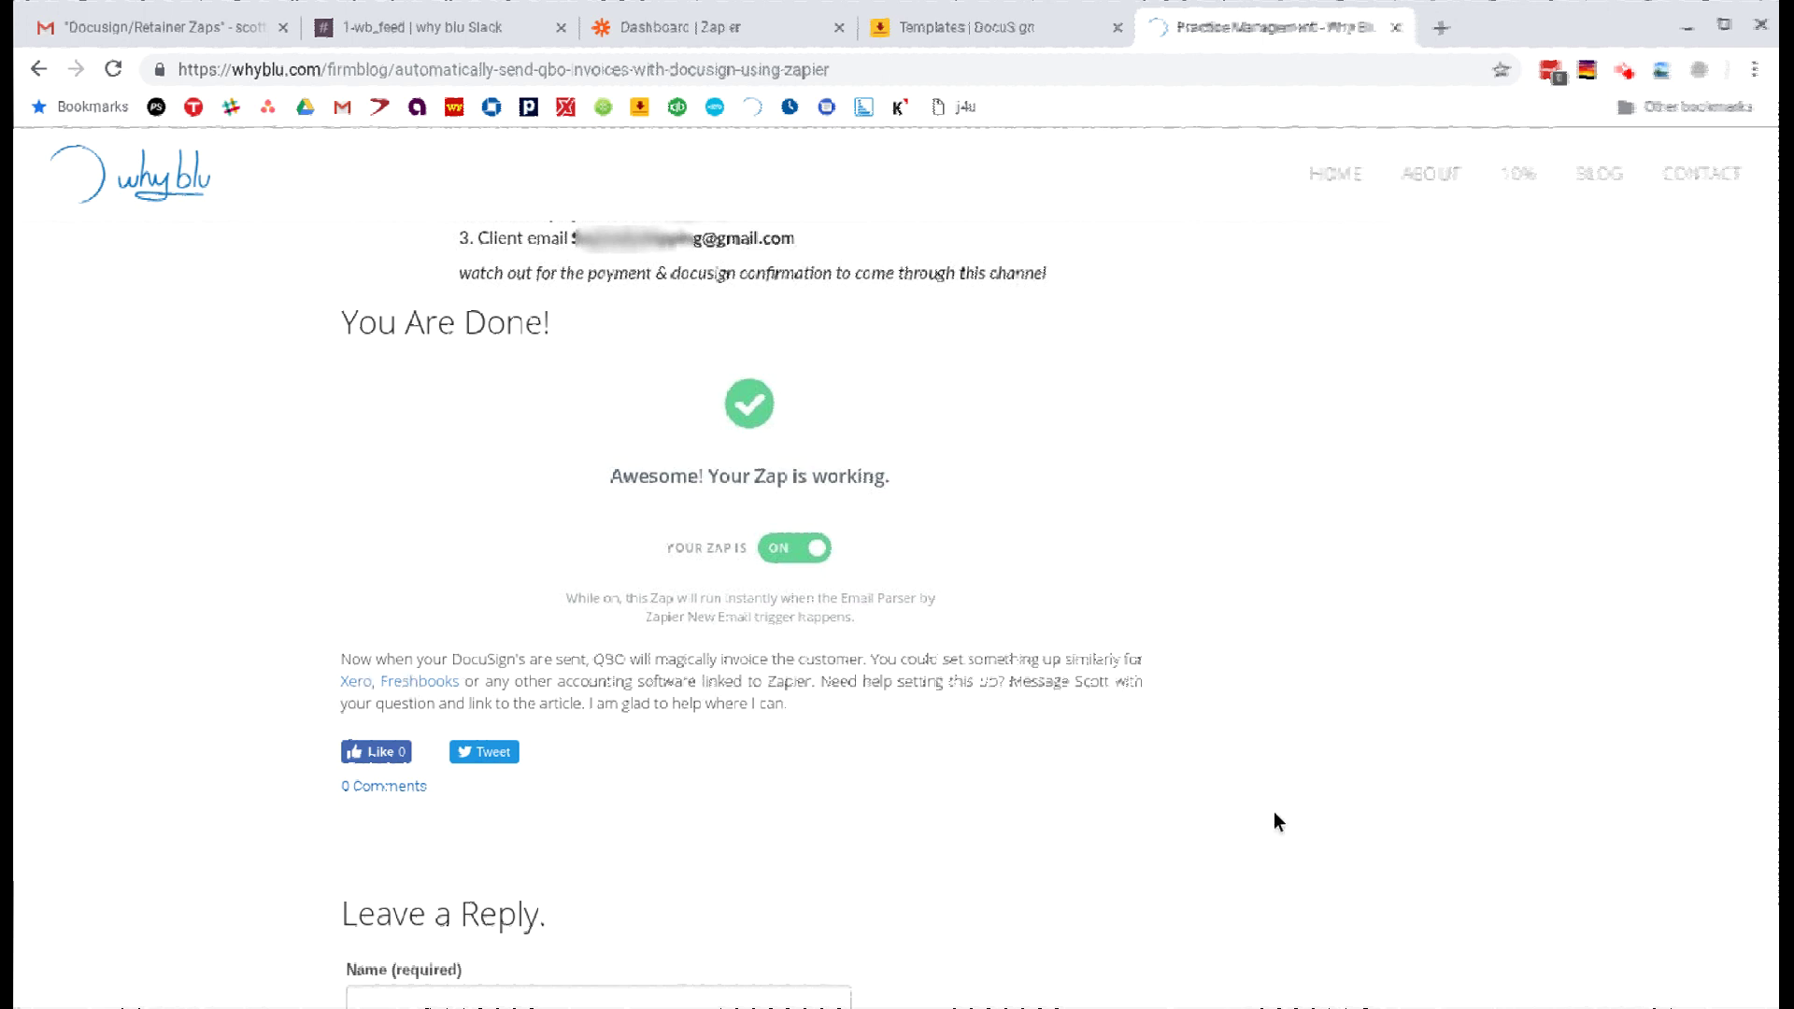
# Scroll back to the post title and click the red browser extension icon
pyautogui.scroll(10, 1353, 776)
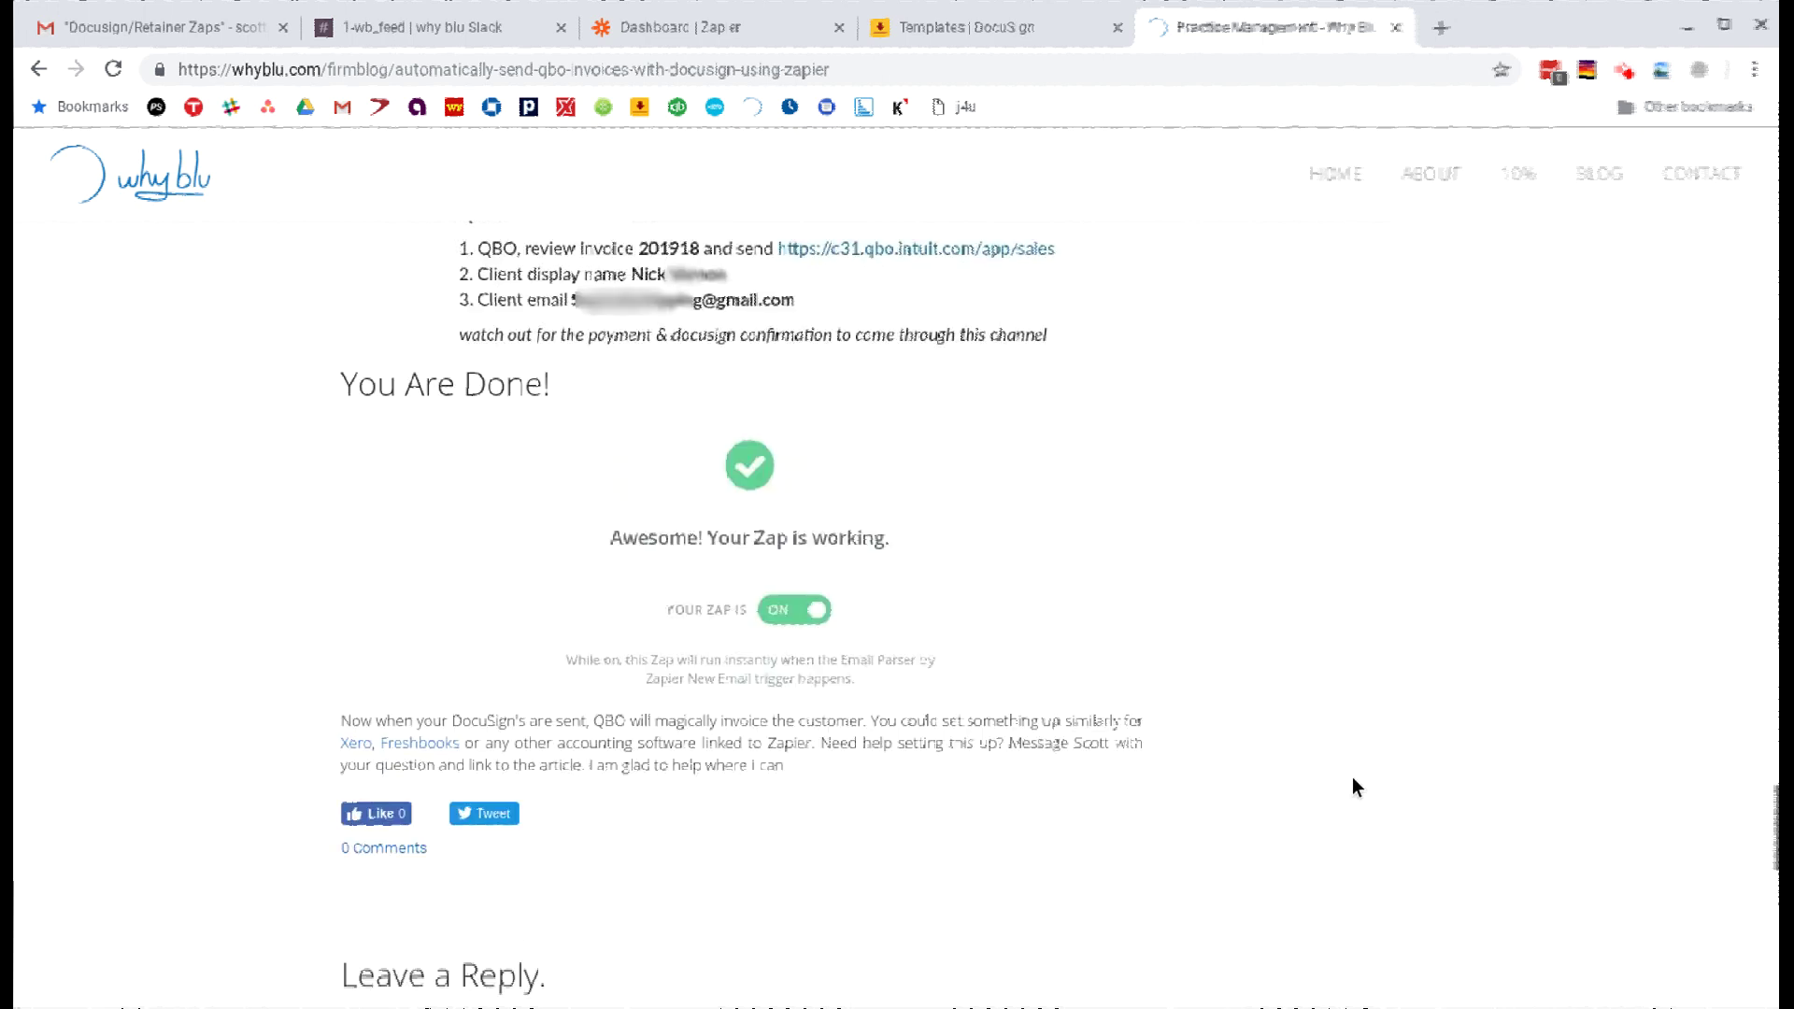
pyautogui.scroll(15, 1185, 654)
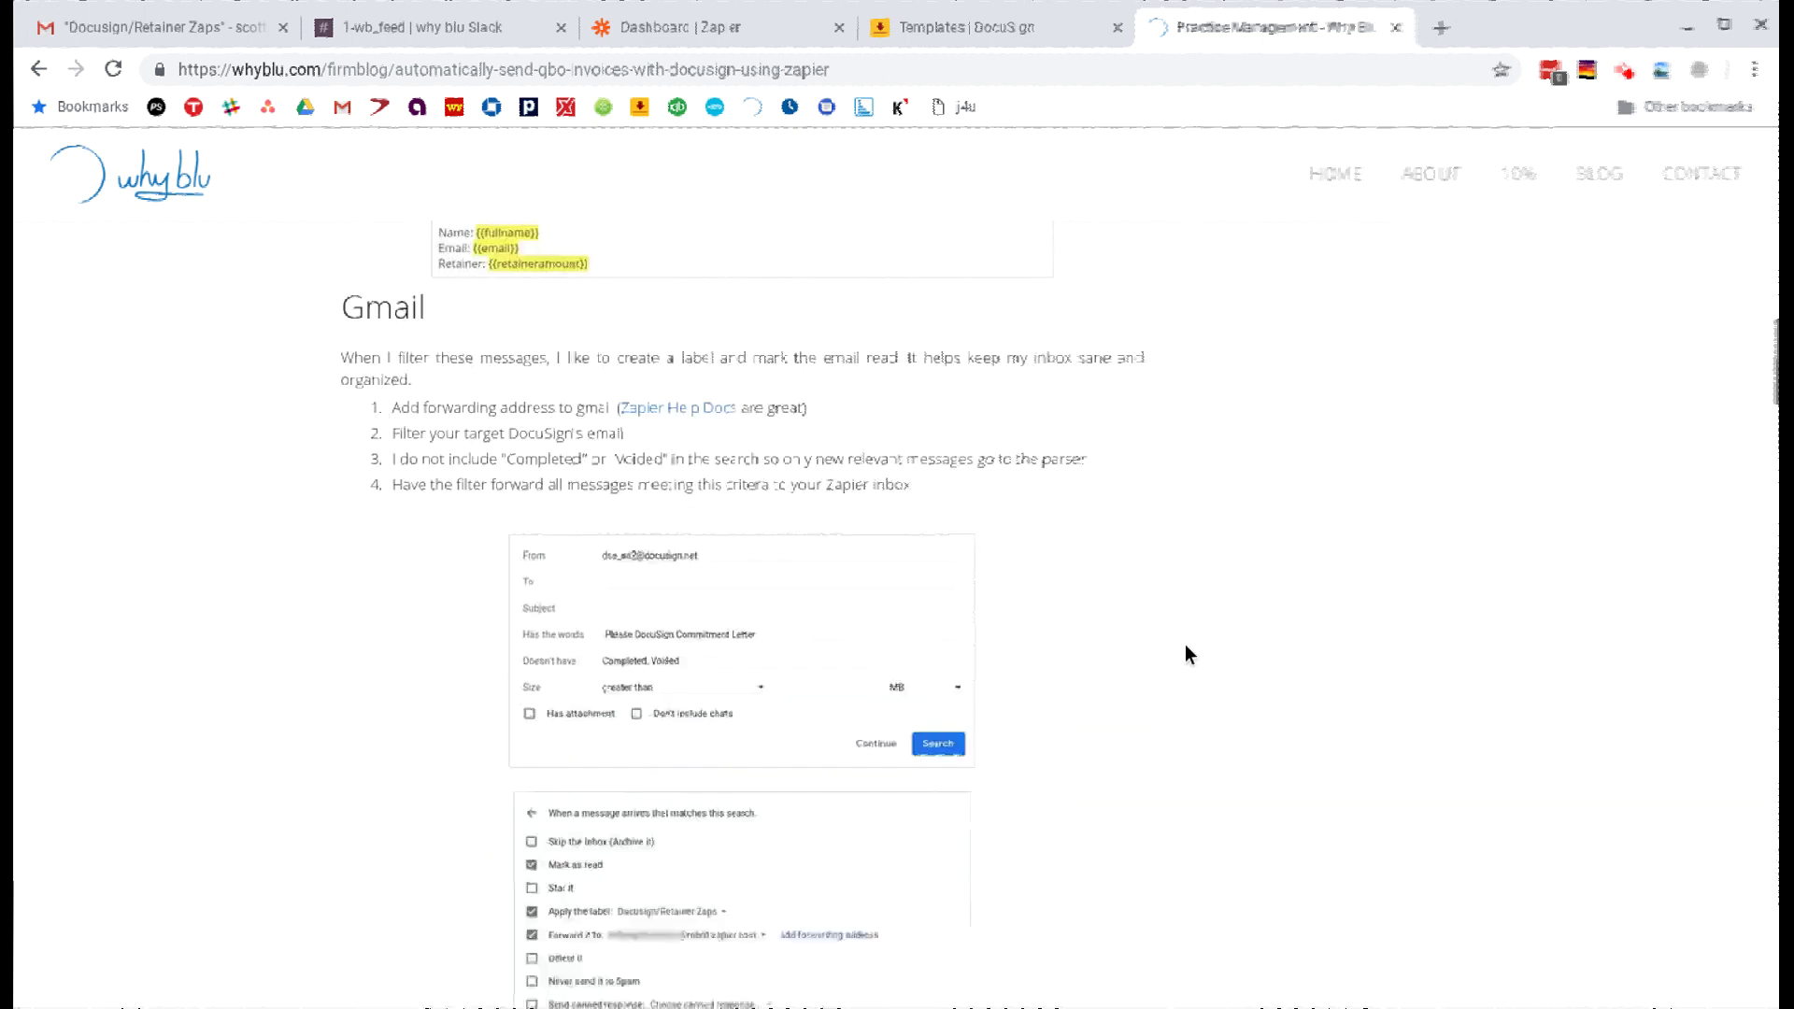
pyautogui.scroll(3, 1172, 657)
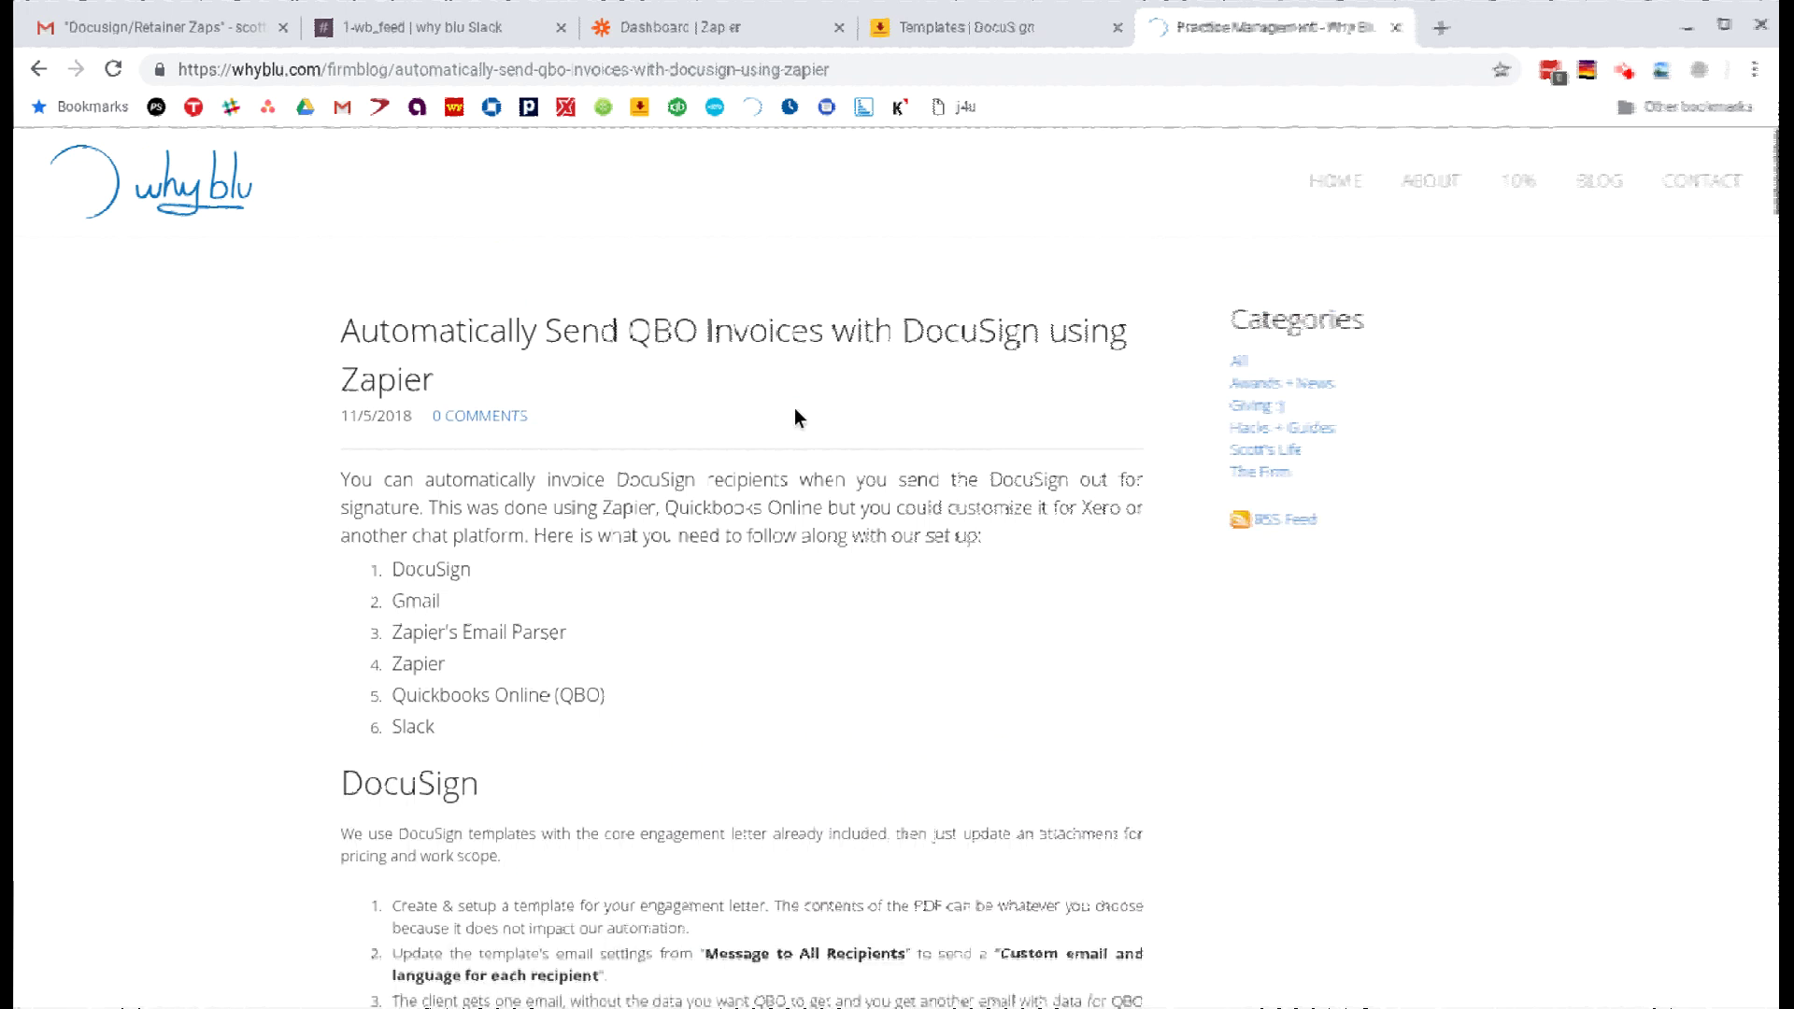
pyautogui.click(1625, 71)
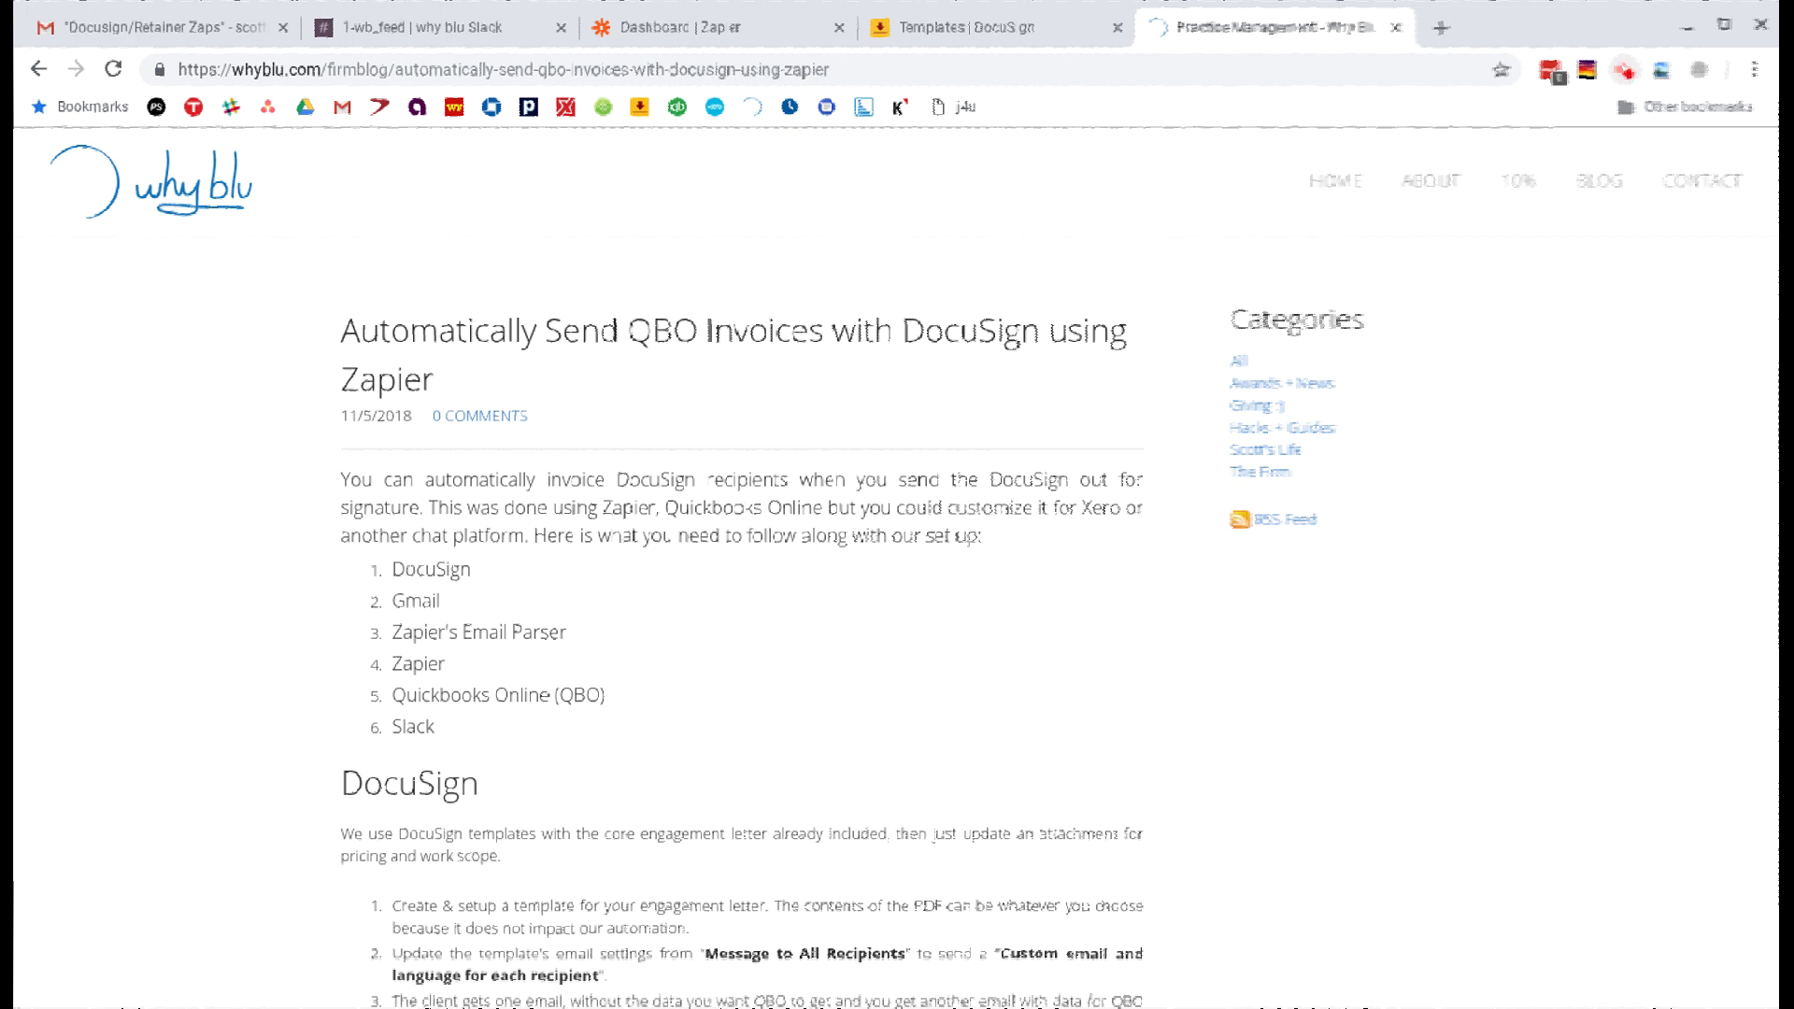